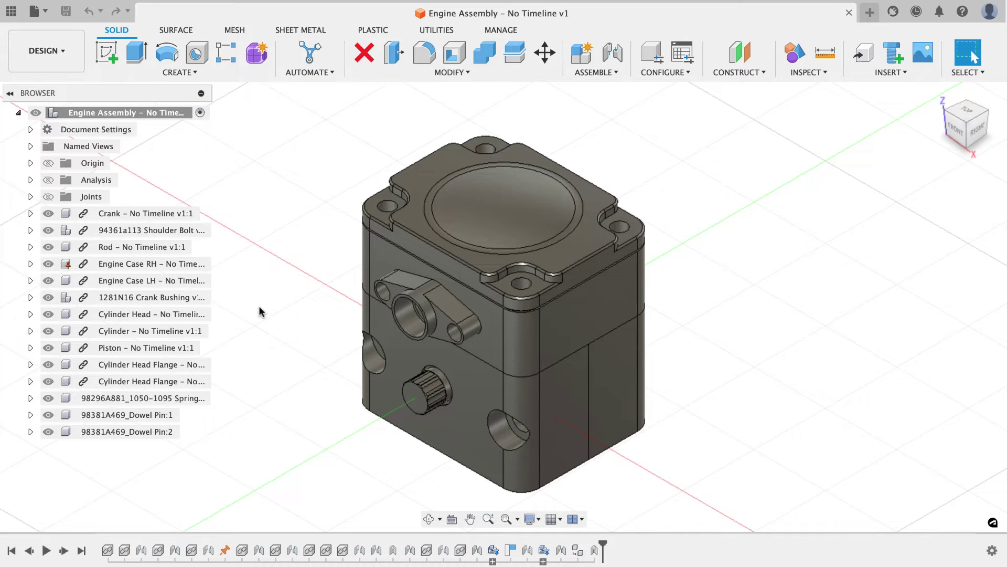
click(189, 331)
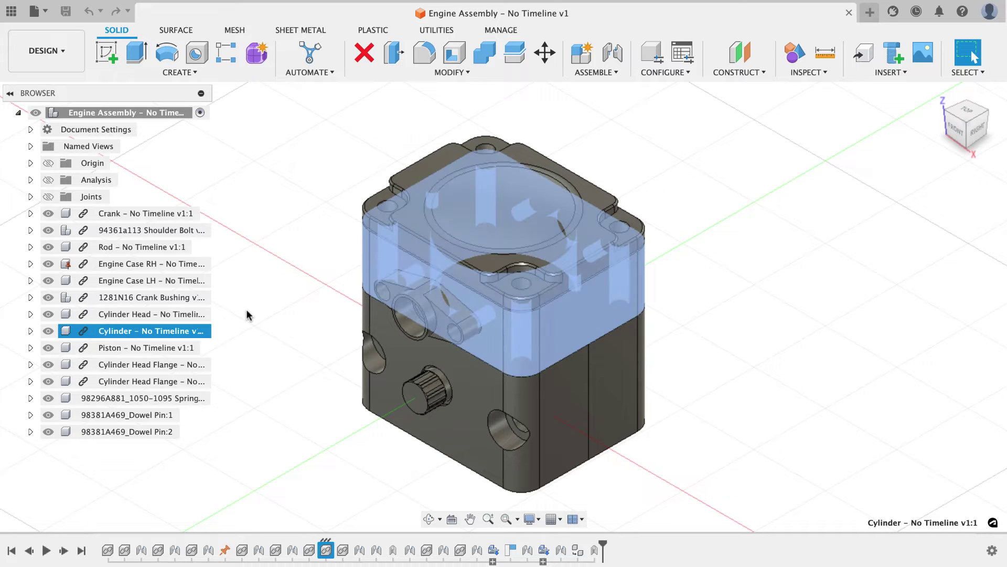
click(254, 308)
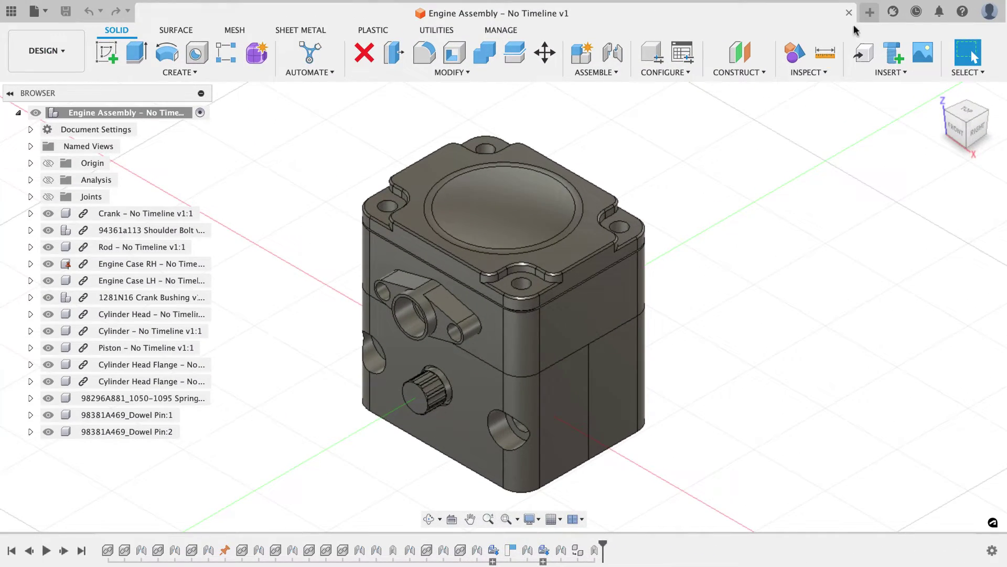
- Create a new design and save it as Cylinder Head in the Autodesk Model Engine Project folder
click(869, 12)
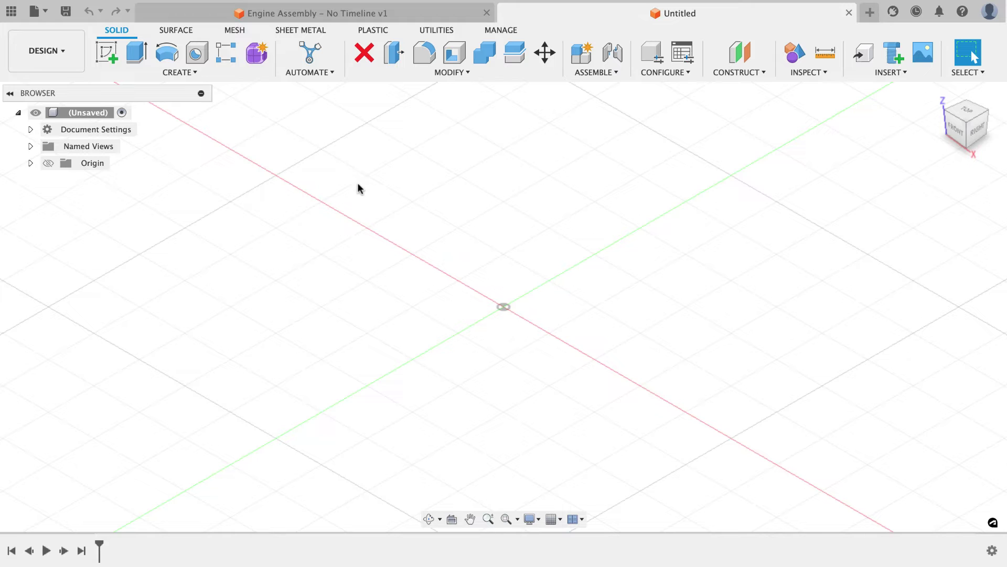
click(64, 12)
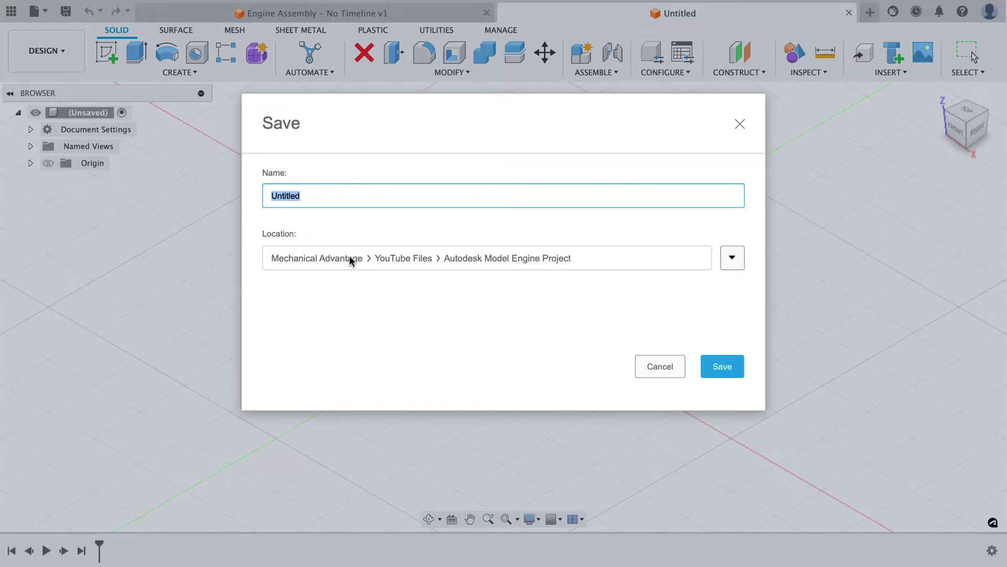
text(Cylinder Head)
click(722, 366)
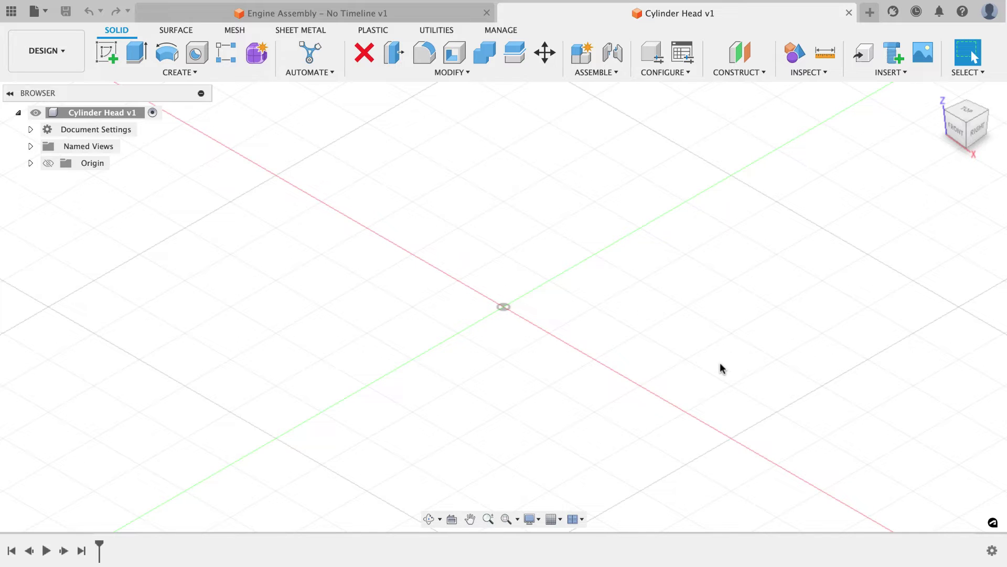
- Create an active internal standard component named Cylinder Head
click(171, 75)
click(173, 86)
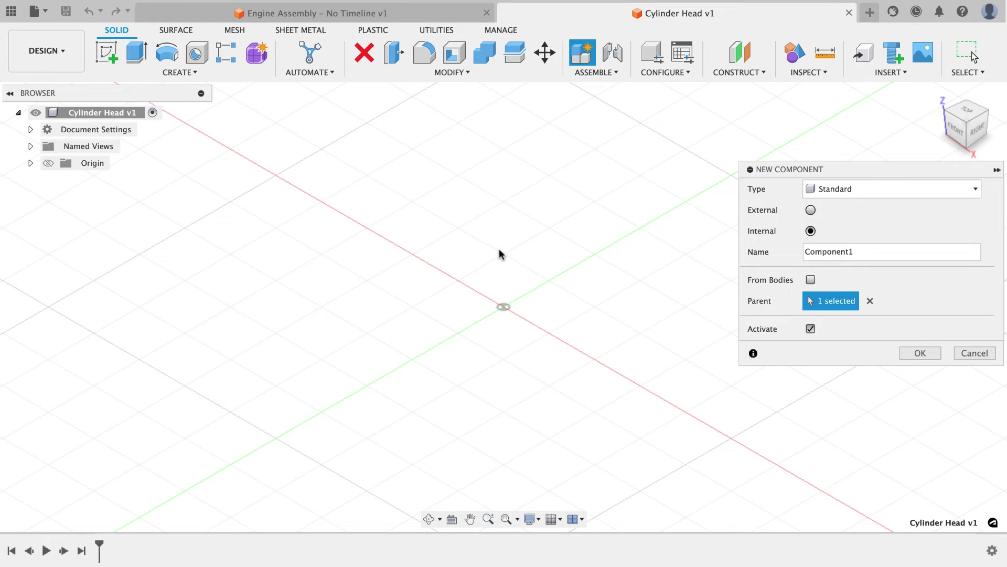
text(CylinderHea)
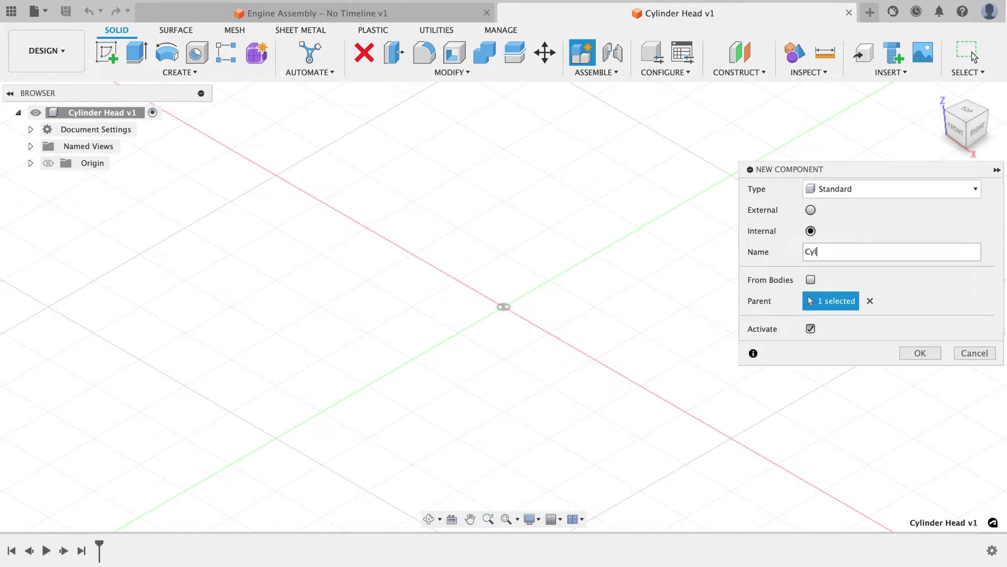
key(BackSpace)
key(BackSpace)
key(BackSpace)
text(Head)
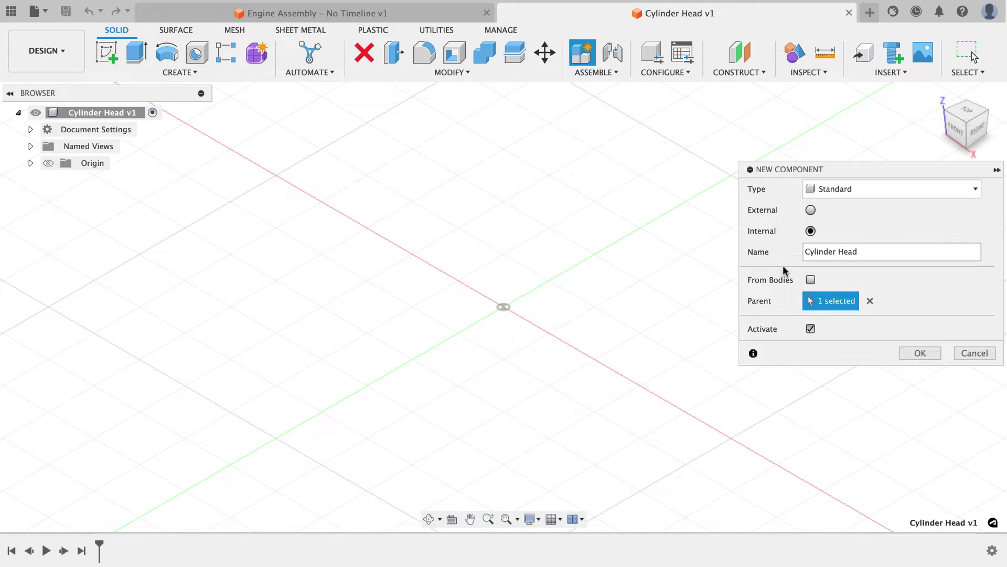
click(920, 353)
- Add a rigid as-built joint between the Cylinder Head component and the top-level assembly
click(596, 72)
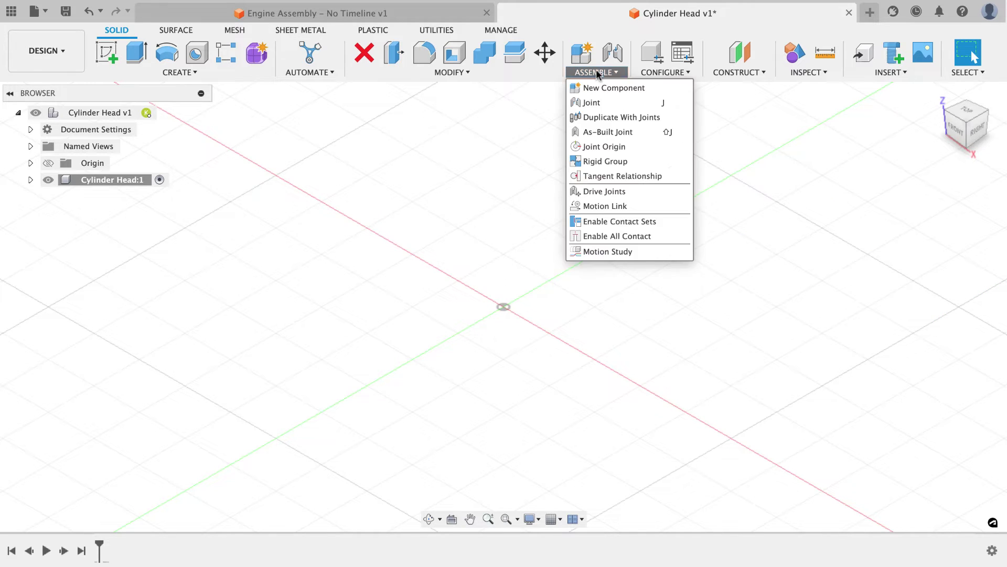
click(603, 132)
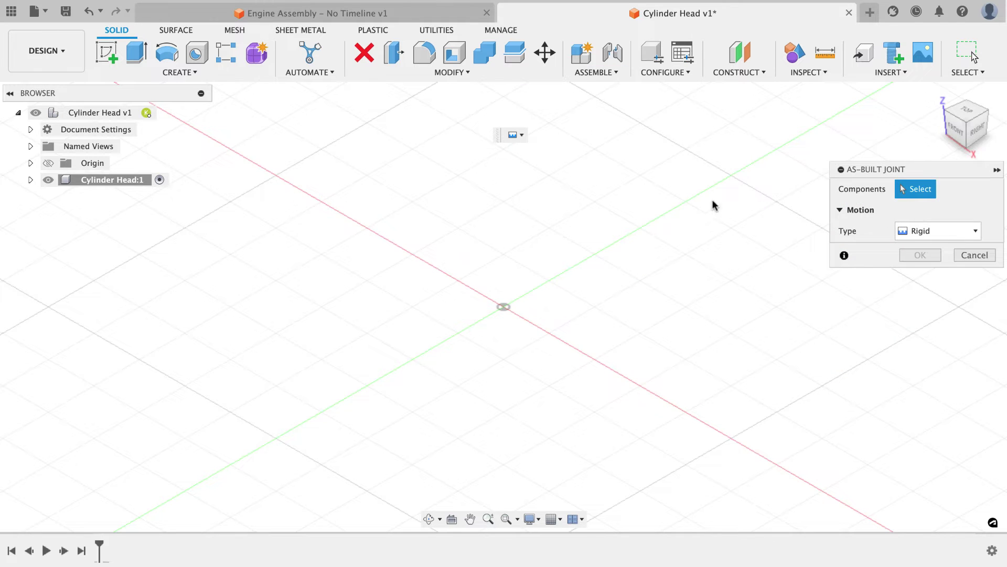
click(132, 179)
click(130, 164)
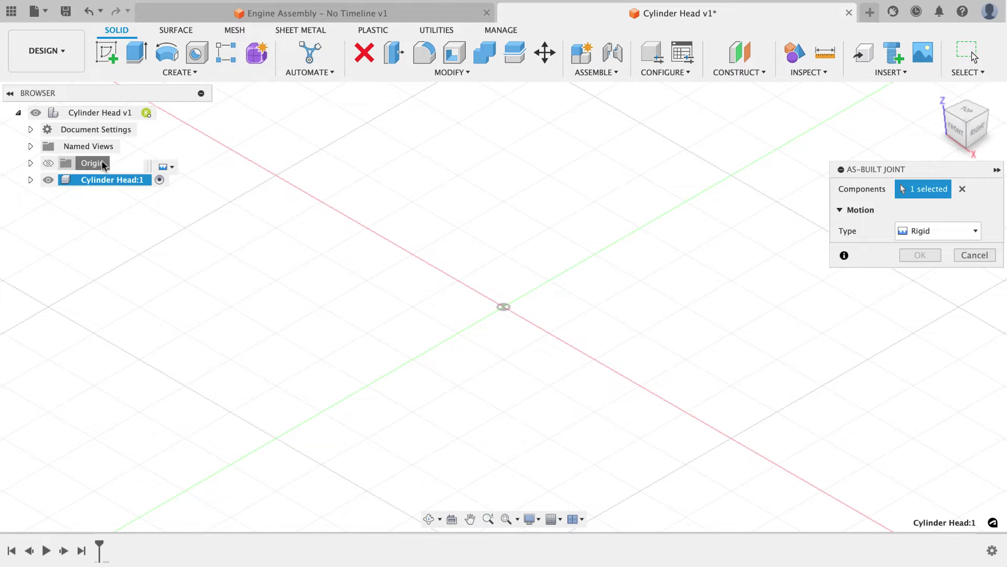
click(920, 255)
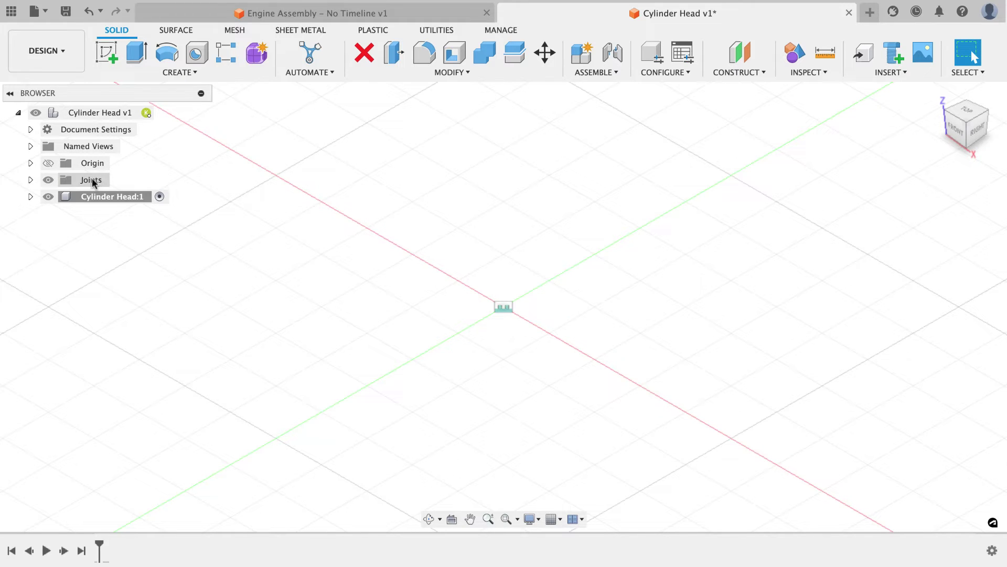
- Hide the rigid joint's marker at the origin and collapse the joints folder
click(30, 180)
click(60, 195)
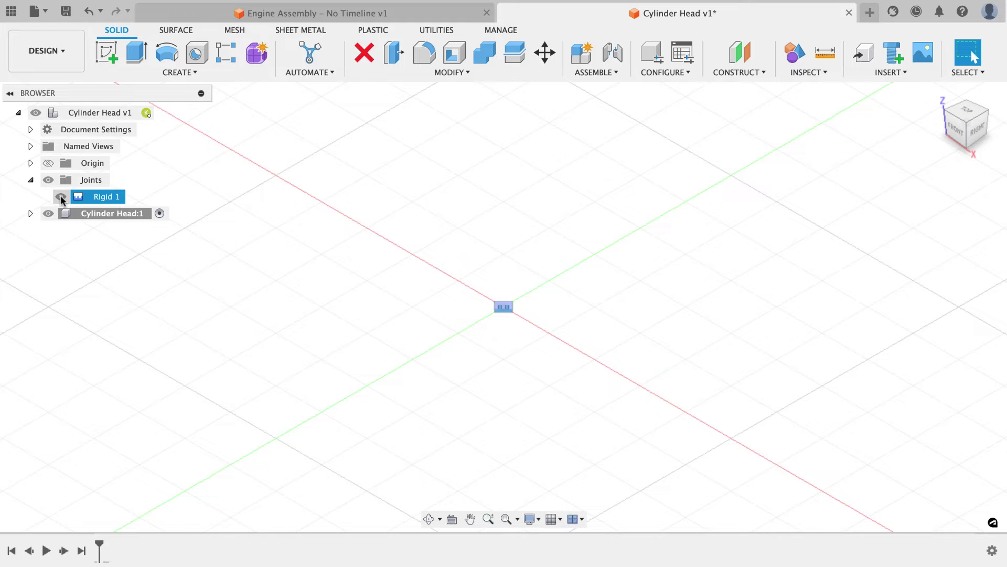
click(61, 196)
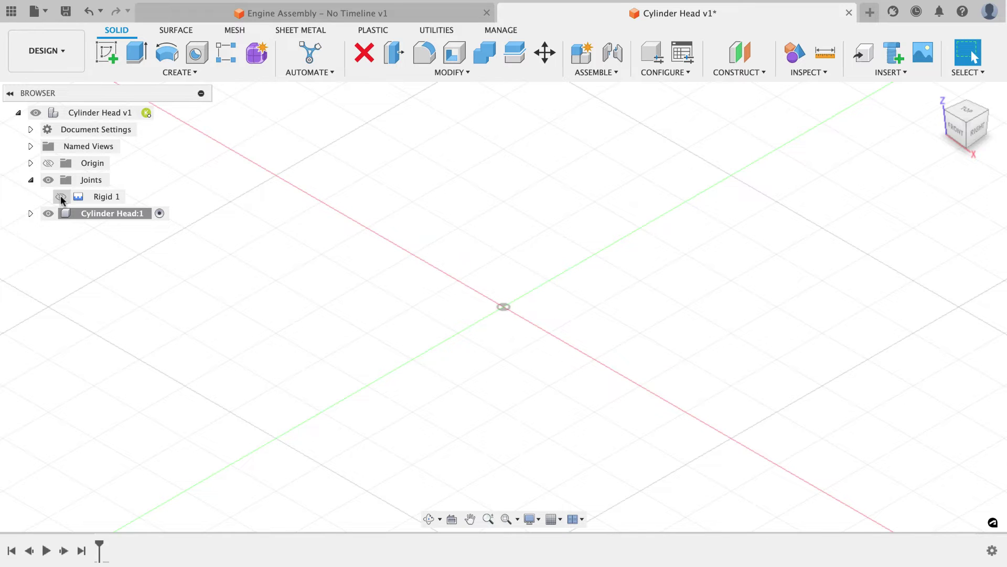
click(31, 180)
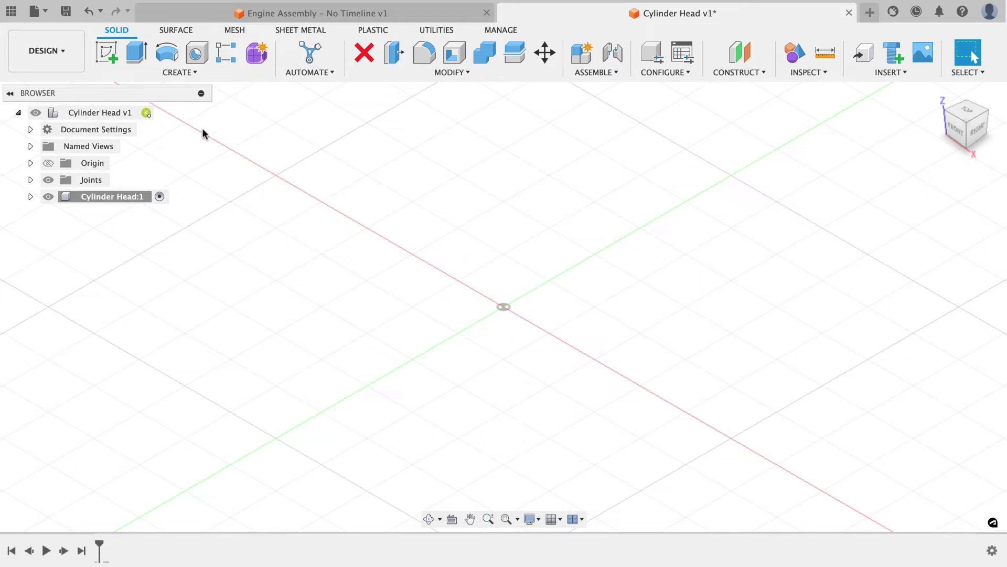
- Sketch a center rectangle at the origin on the horizontal XY plane, 1.875 in high and 2.375 in wide, and finish the sketch
click(107, 54)
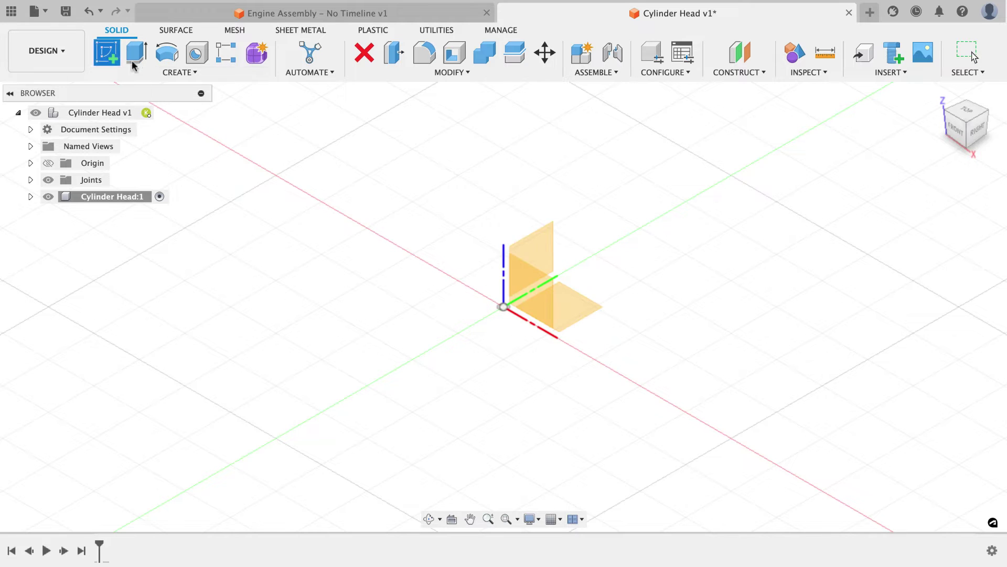
click(580, 309)
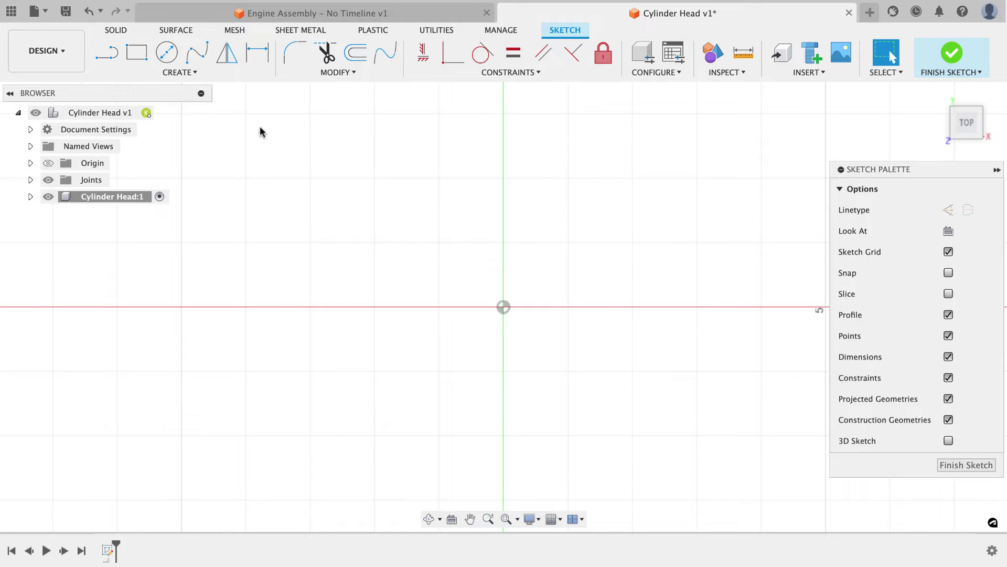
click(190, 76)
mouse_move(172, 101)
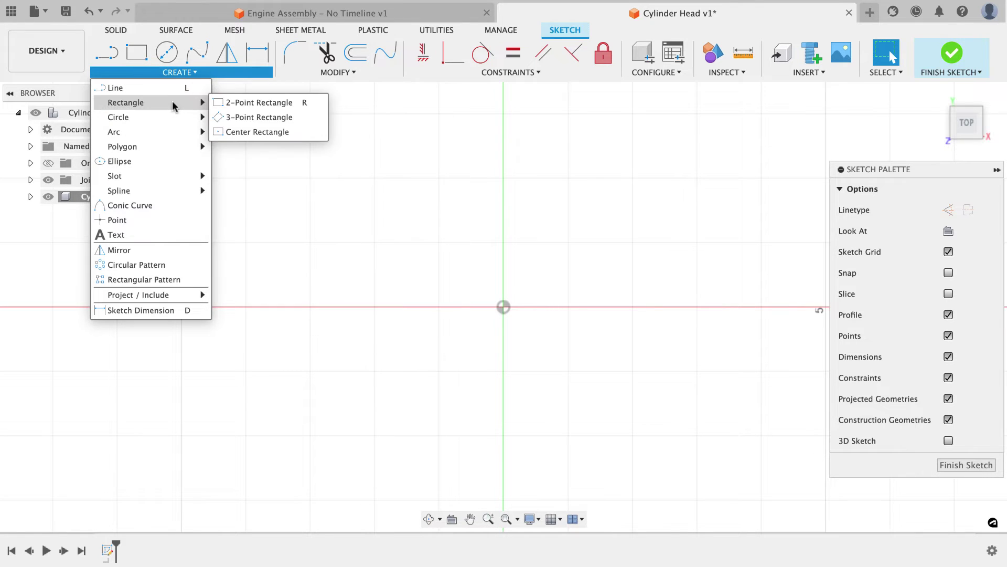
click(140, 55)
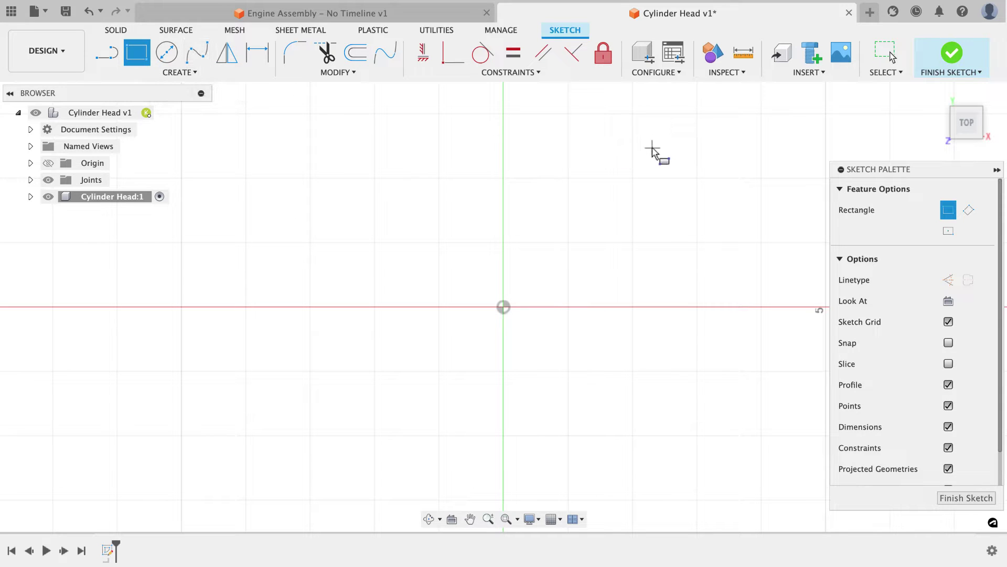
click(948, 231)
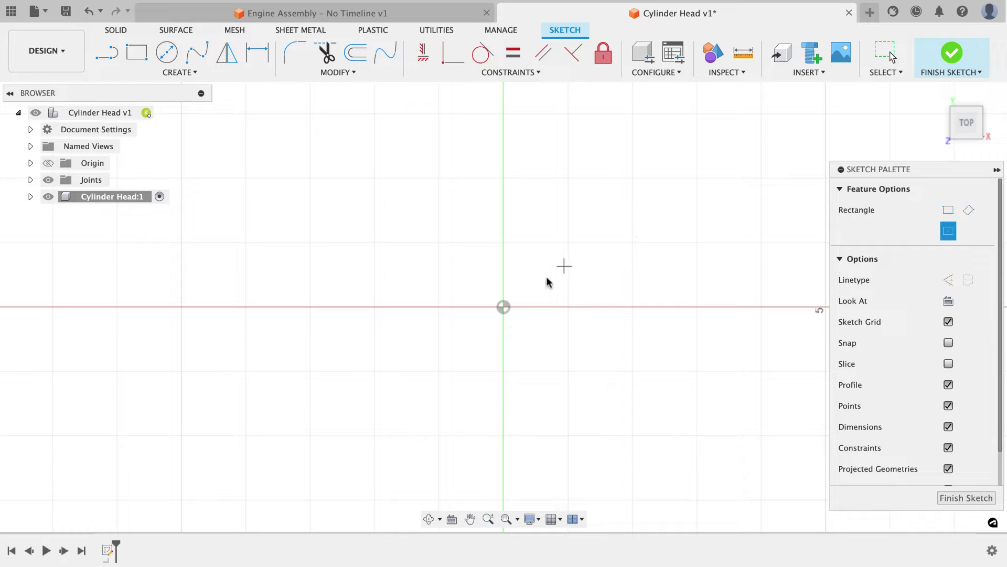
click(503, 306)
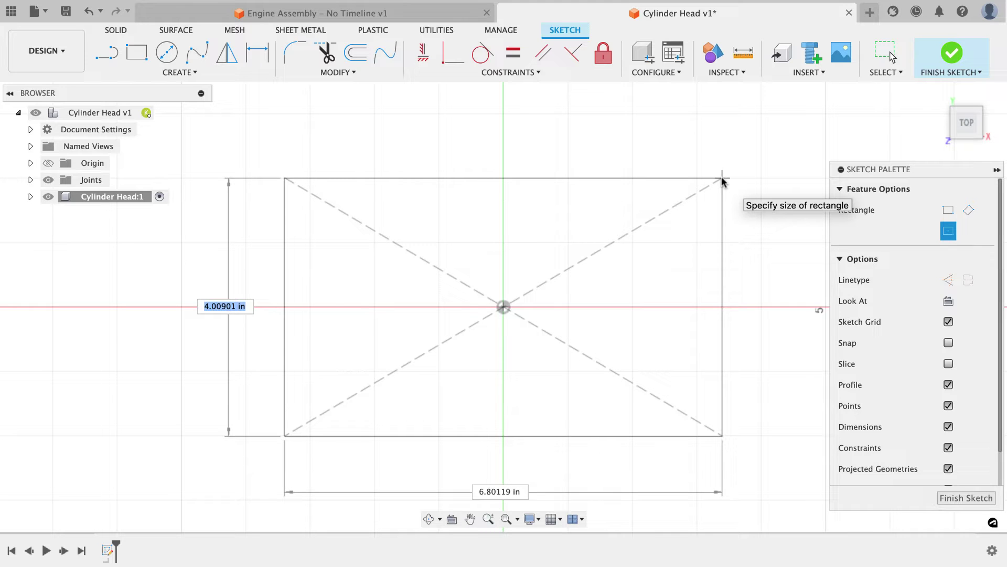
text(1.)
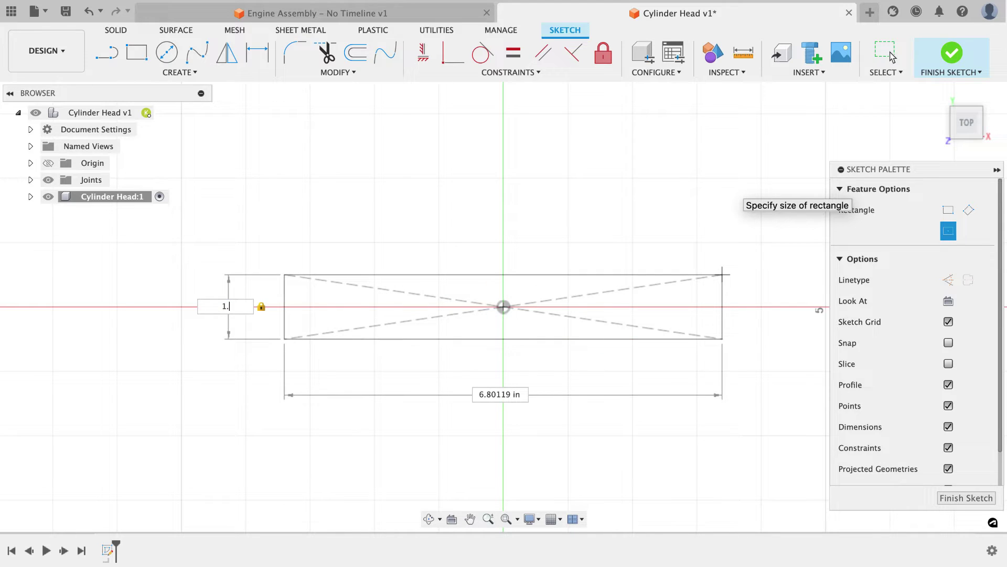
text(875)
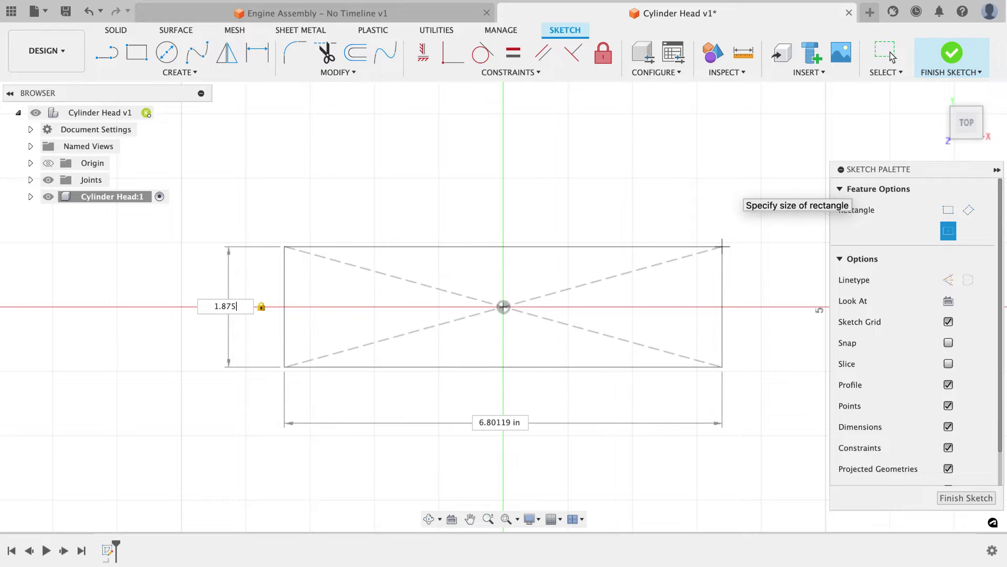
key(Tab)
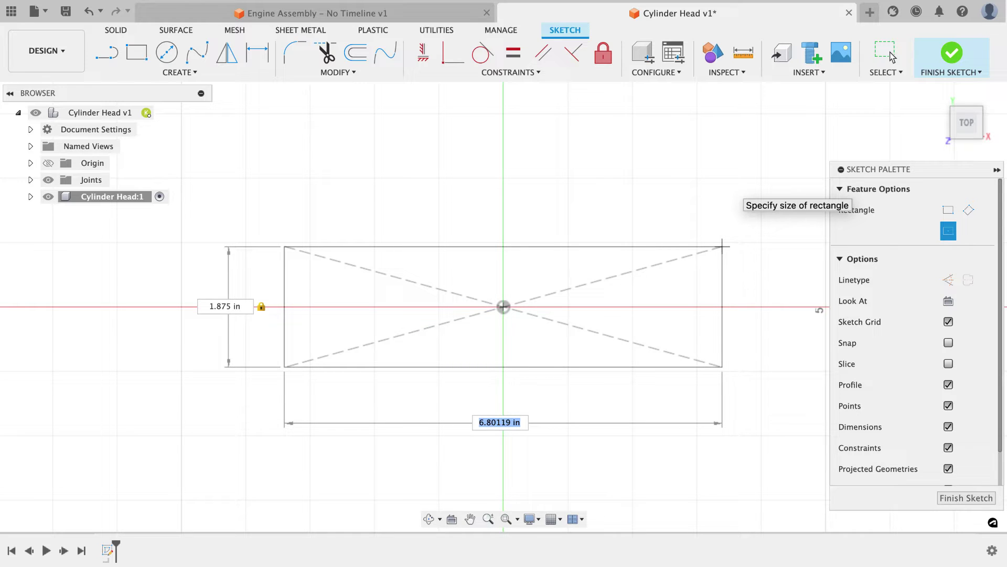
text(2.375)
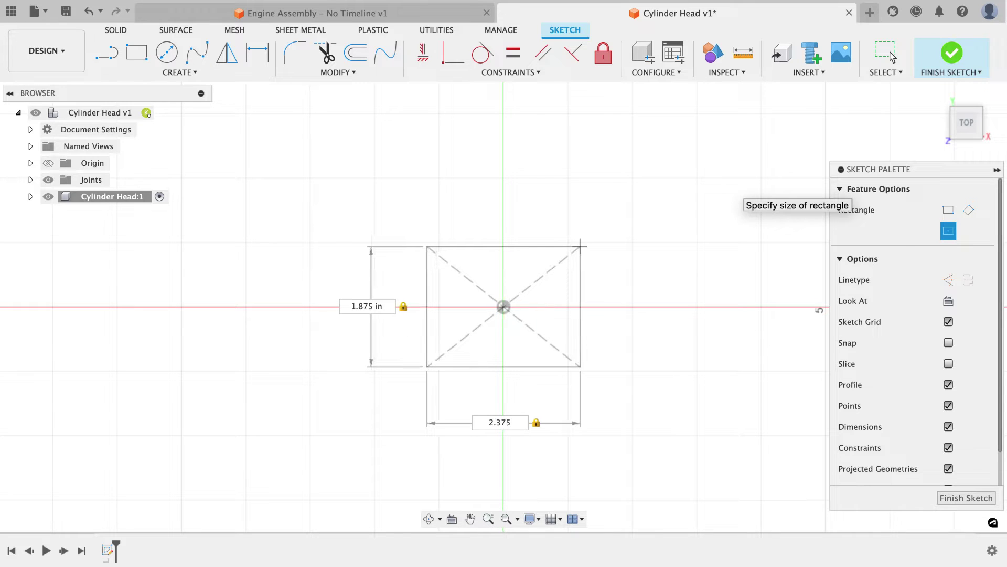
key(Return)
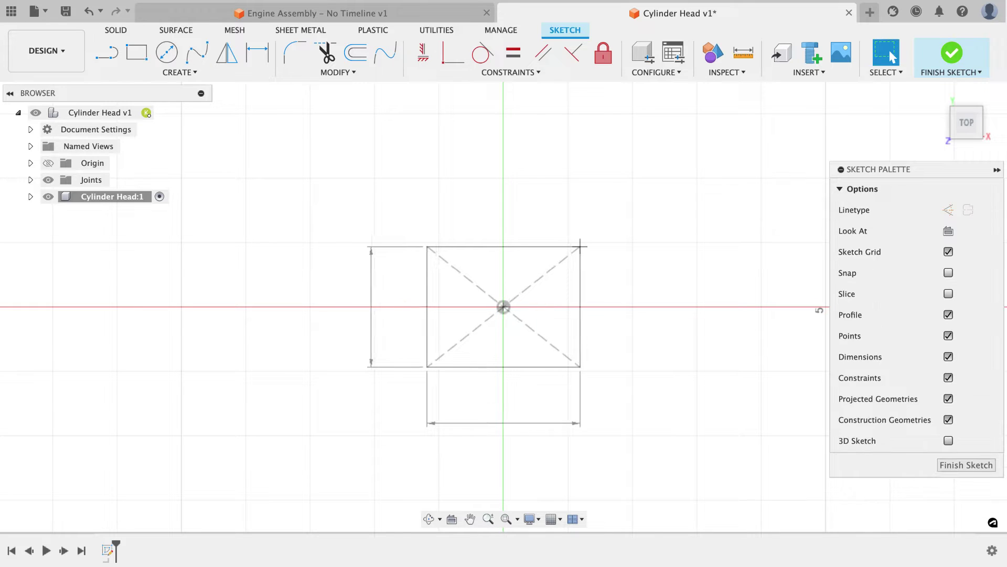
click(963, 464)
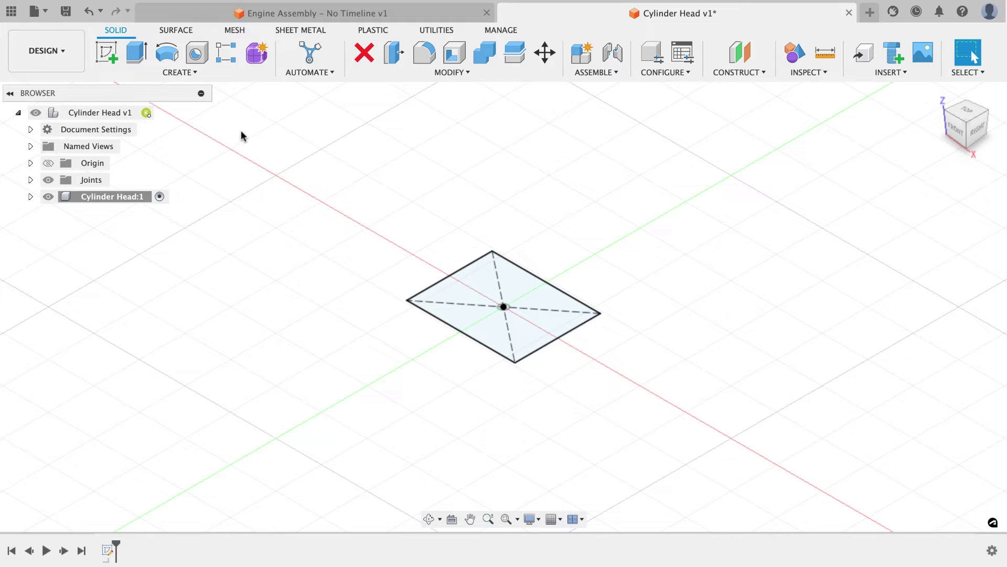
- Extrude the rectangle profile 0.275 in to one side as a new body
key(e)
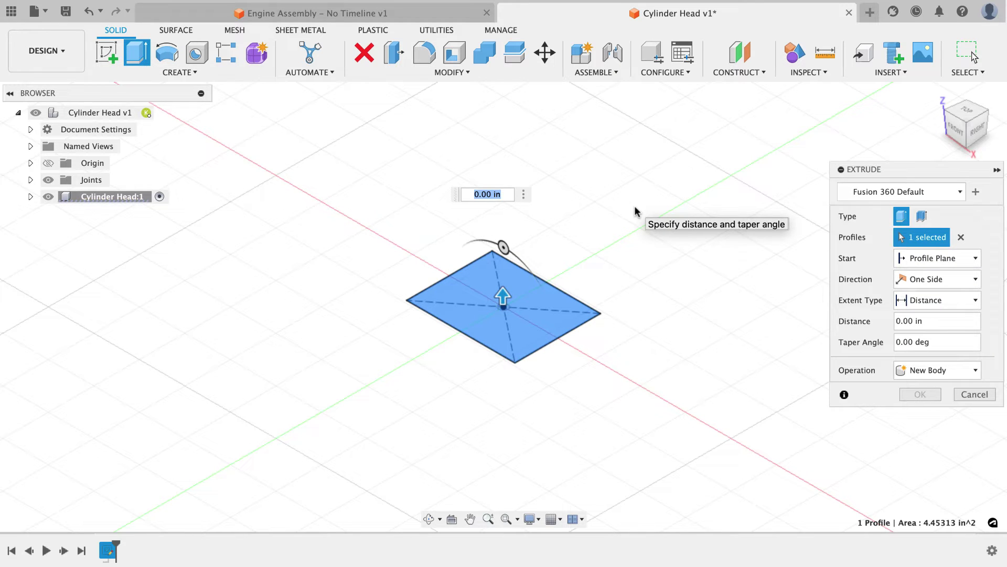
text(.2)
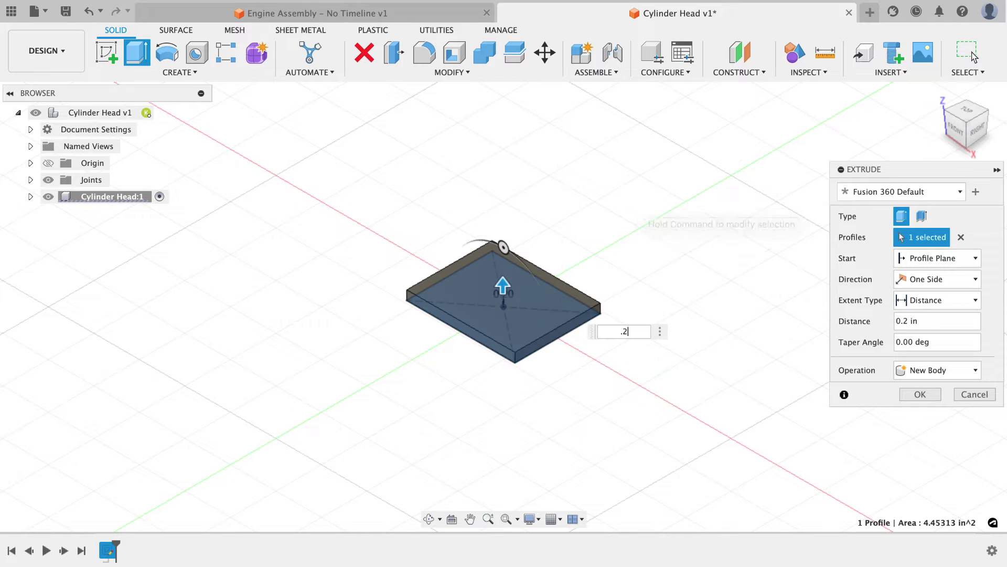
text(75)
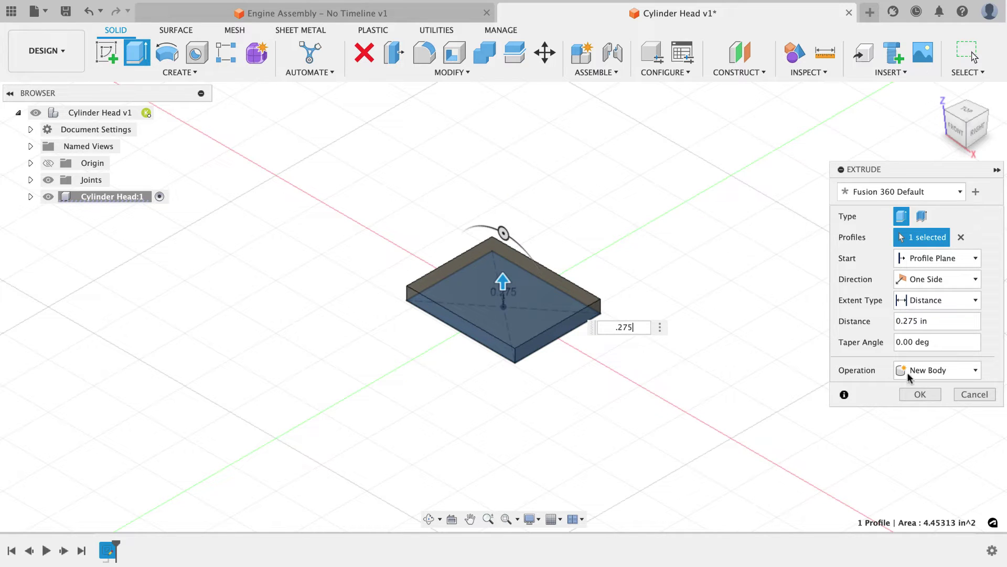
click(921, 394)
- Fillet the plate's four vertical corner edges with a constant radius of 0.25 in
scroll(767, 310, up, 5)
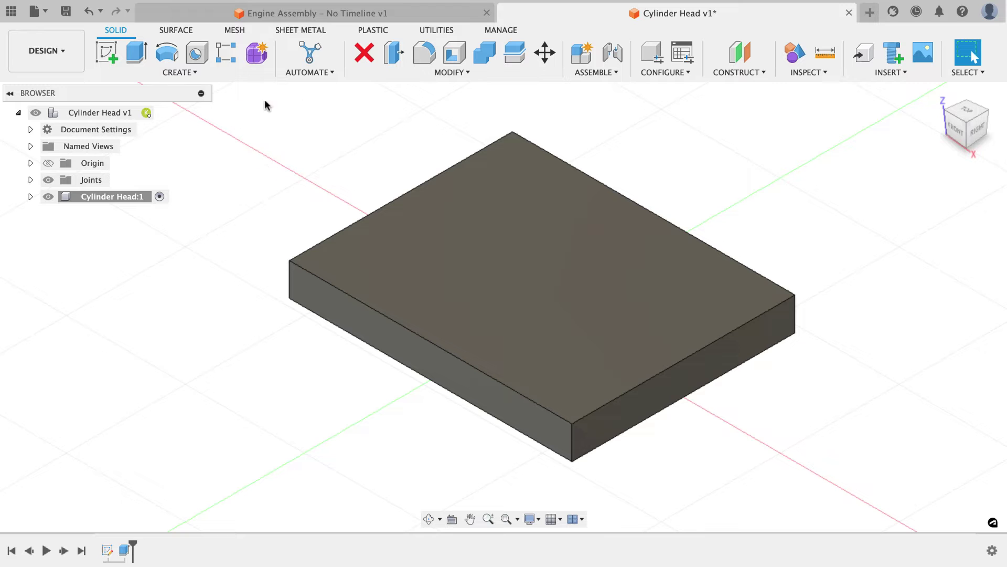
click(426, 53)
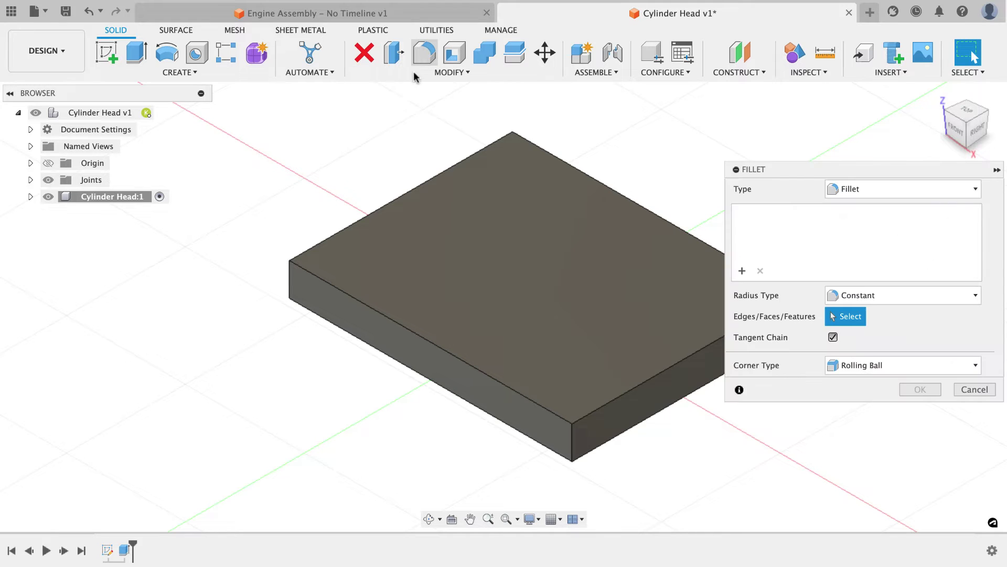
click(289, 265)
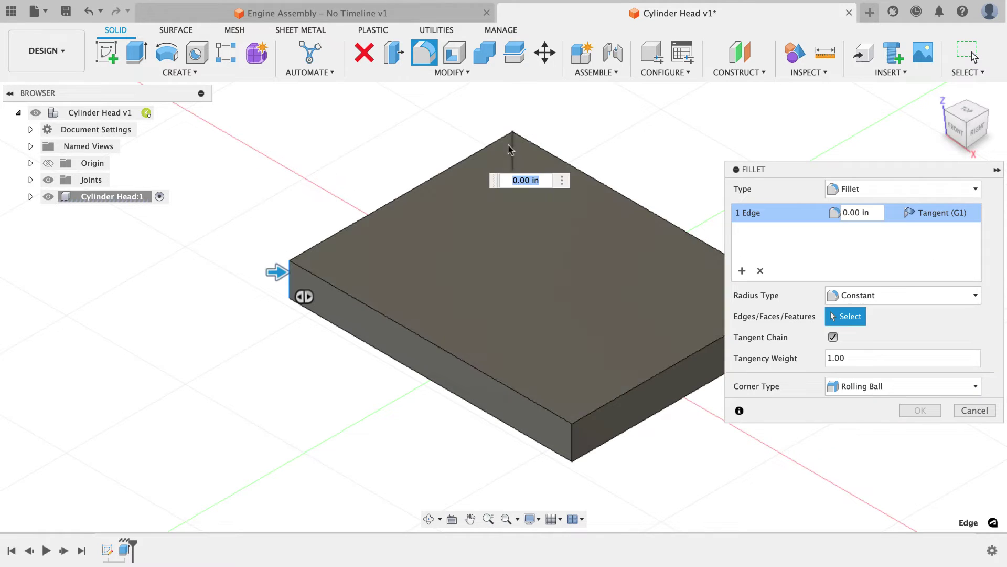
click(509, 135)
scroll(498, 142, down, 2)
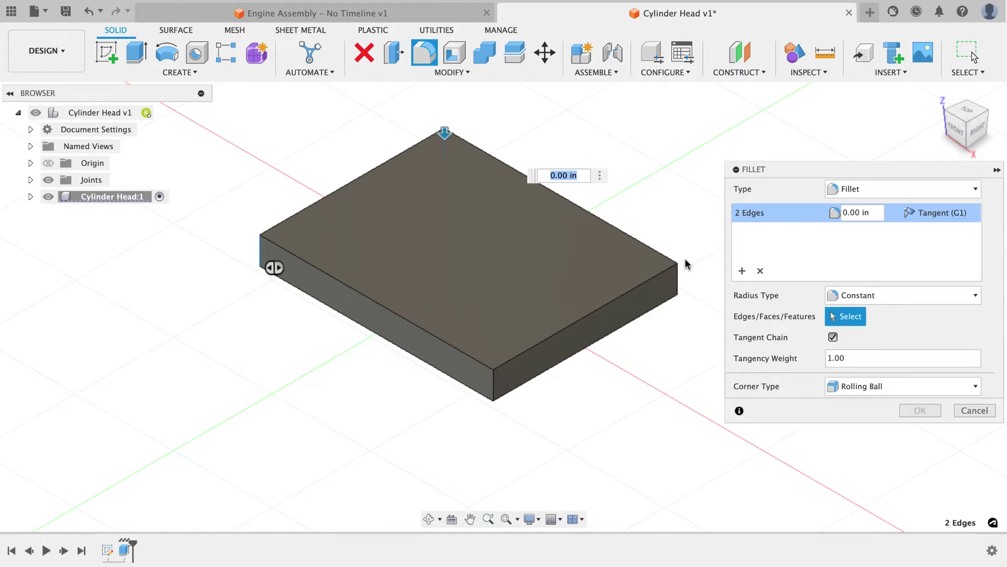
click(680, 277)
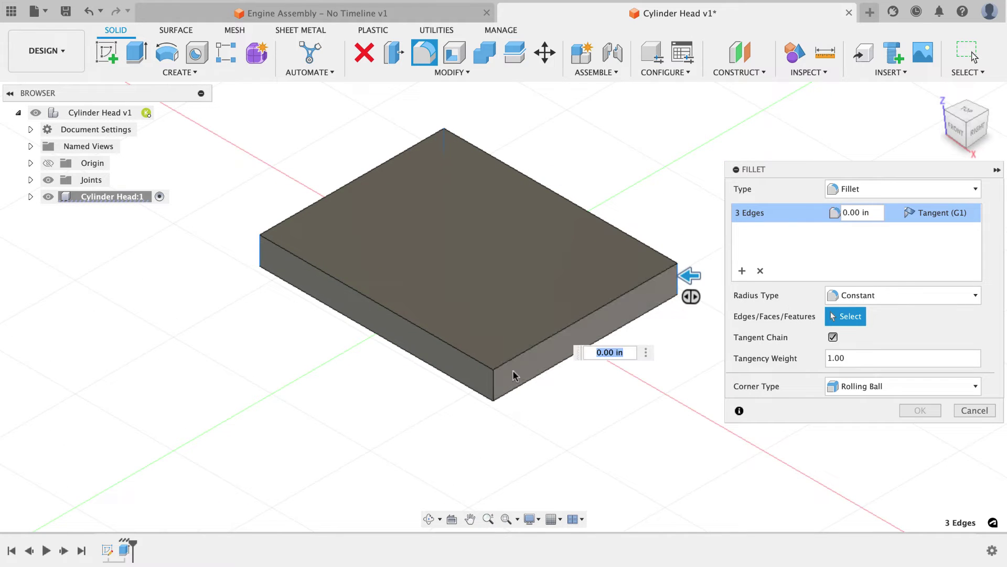
click(491, 386)
text(.25)
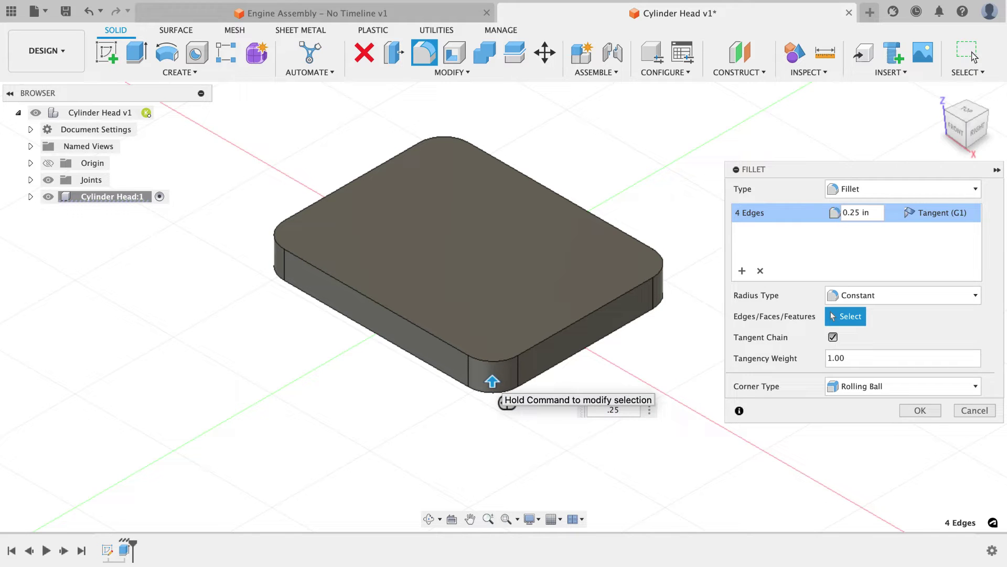
key(Return)
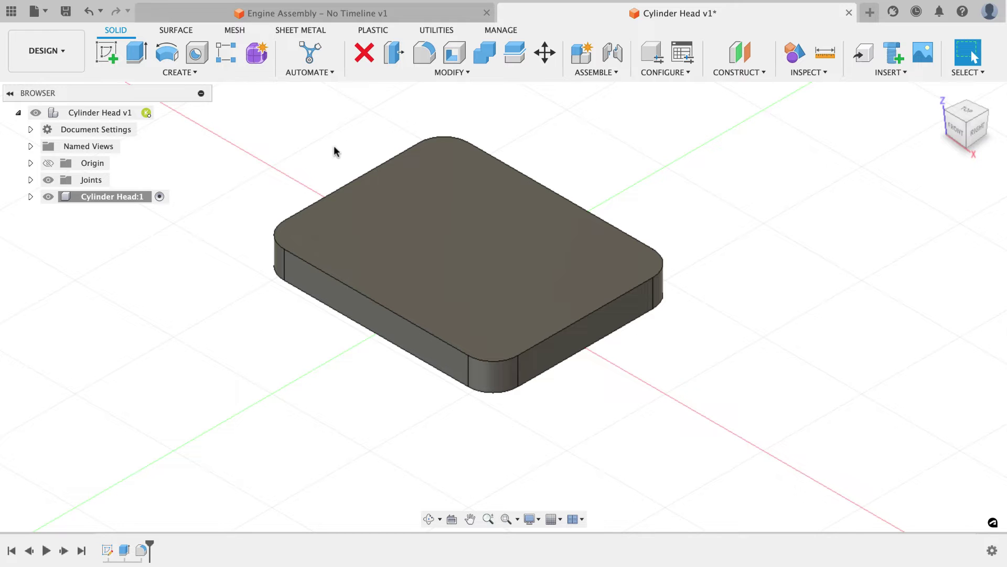
- On the plate's top face, sketch an open outline around its lower-left corner: horizontal line about 0.31 in, arc radius about 0.16 in, vertical line about 0.19 in
click(107, 52)
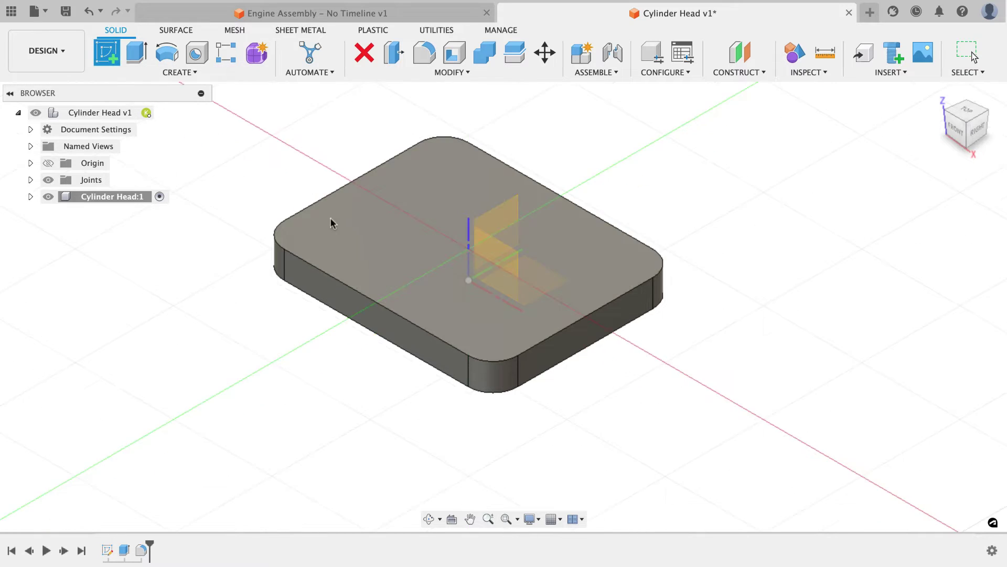
click(340, 234)
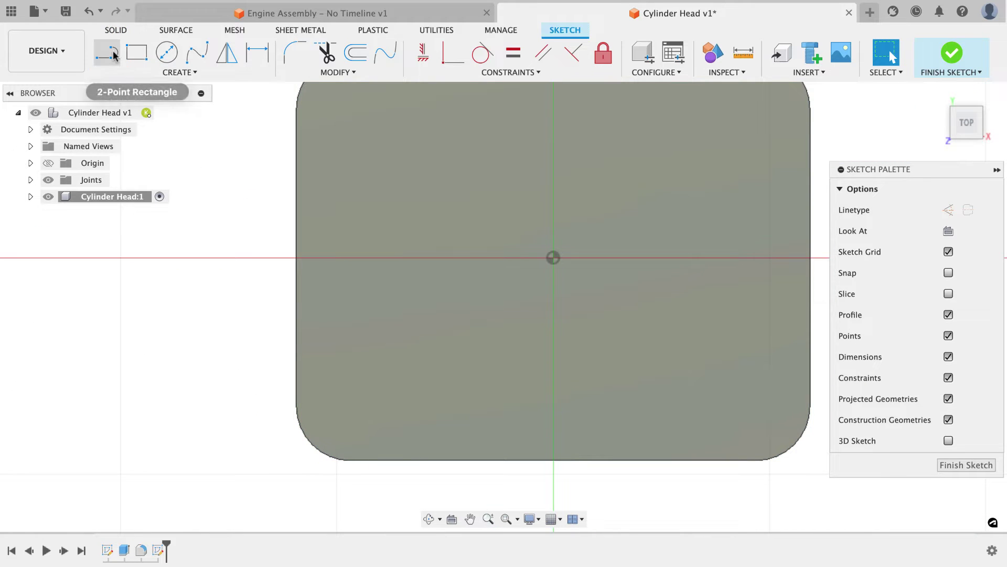
click(111, 52)
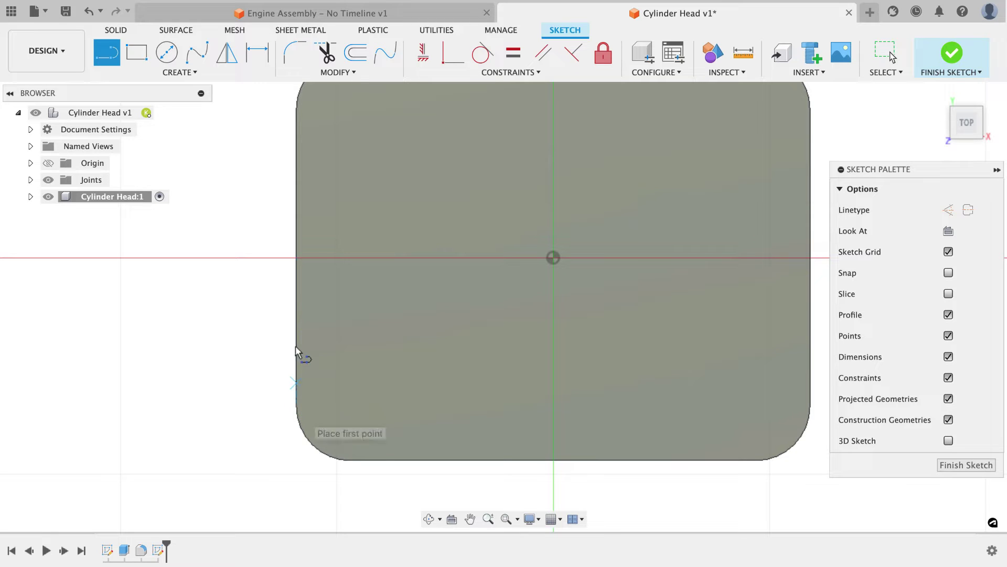
click(296, 382)
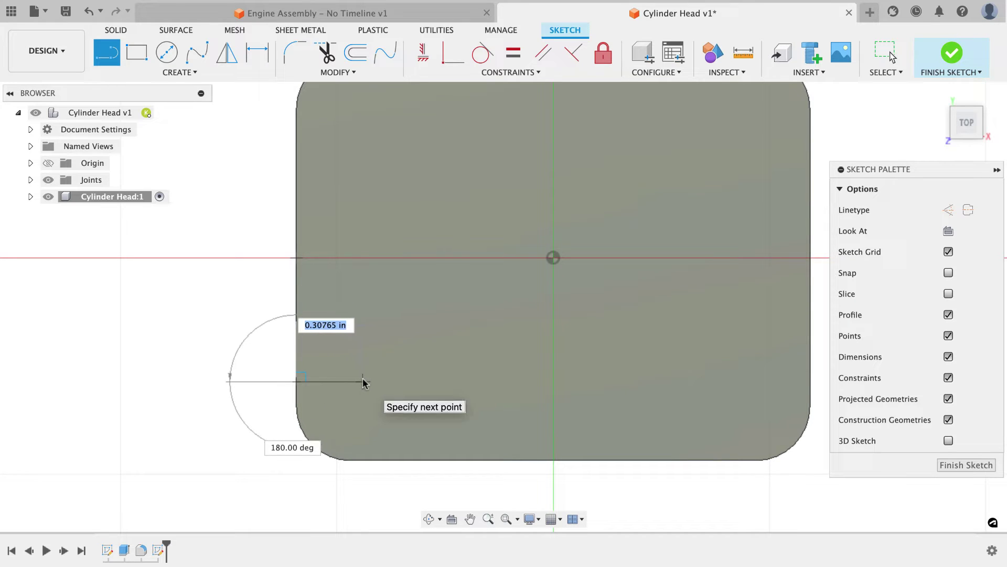
click(363, 381)
drag(363, 381, 397, 423)
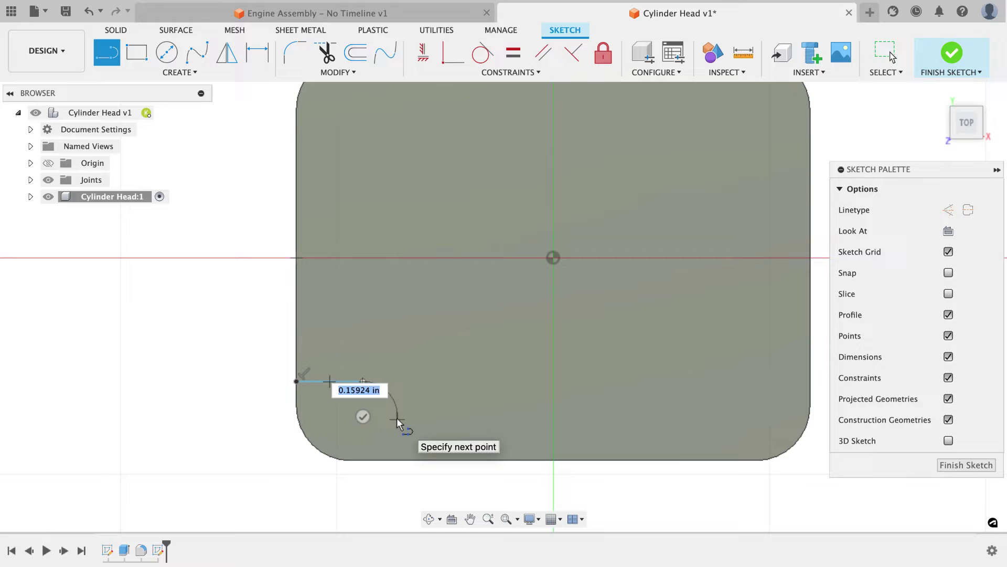
drag(396, 420, 397, 419)
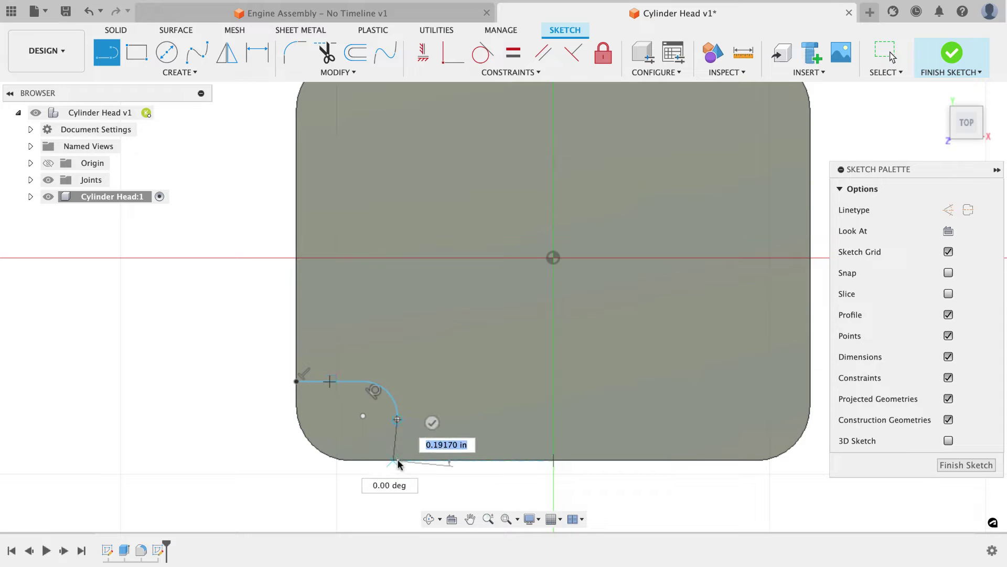
scroll(398, 463, up, 3)
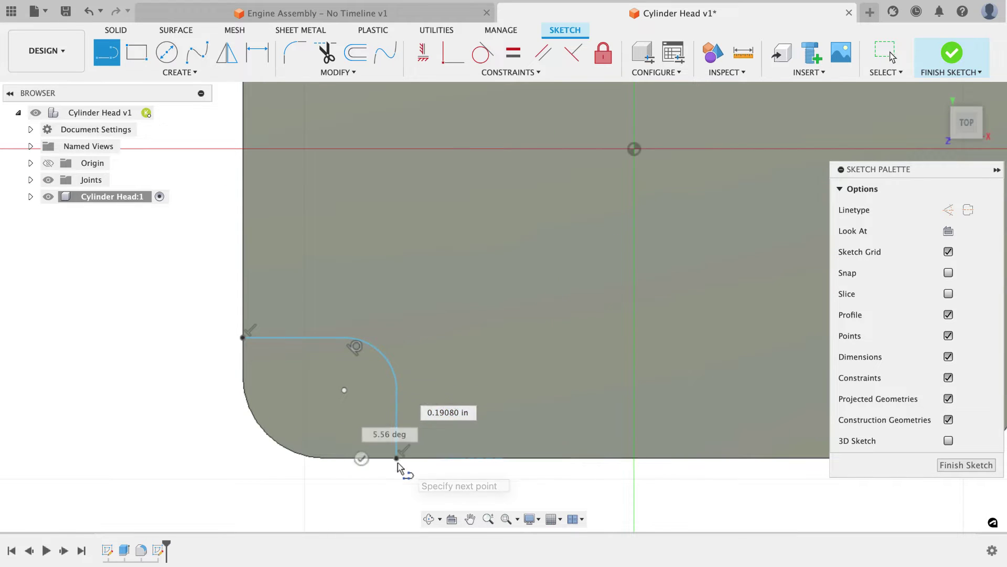
double_click(397, 463)
scroll(229, 363, down, 2)
key(Escape)
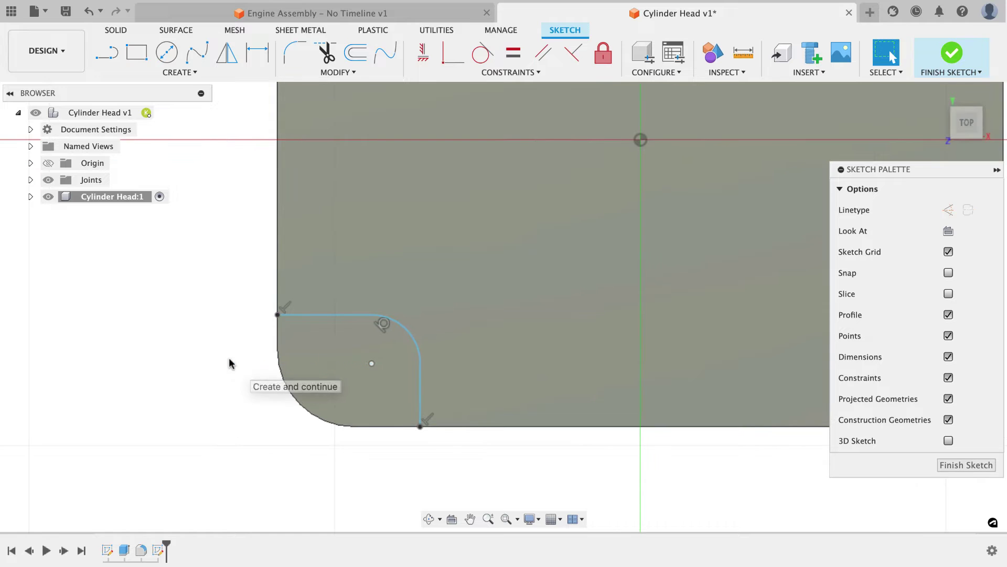
- Constrain the sketched arc tangent to the vertical line at the corner outline
scroll(229, 363, up, 4)
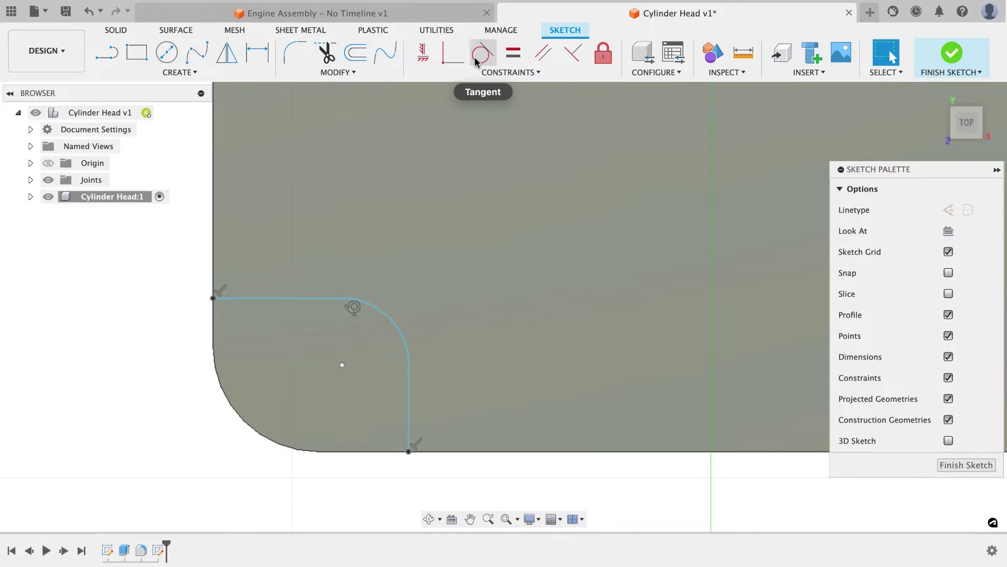
click(483, 53)
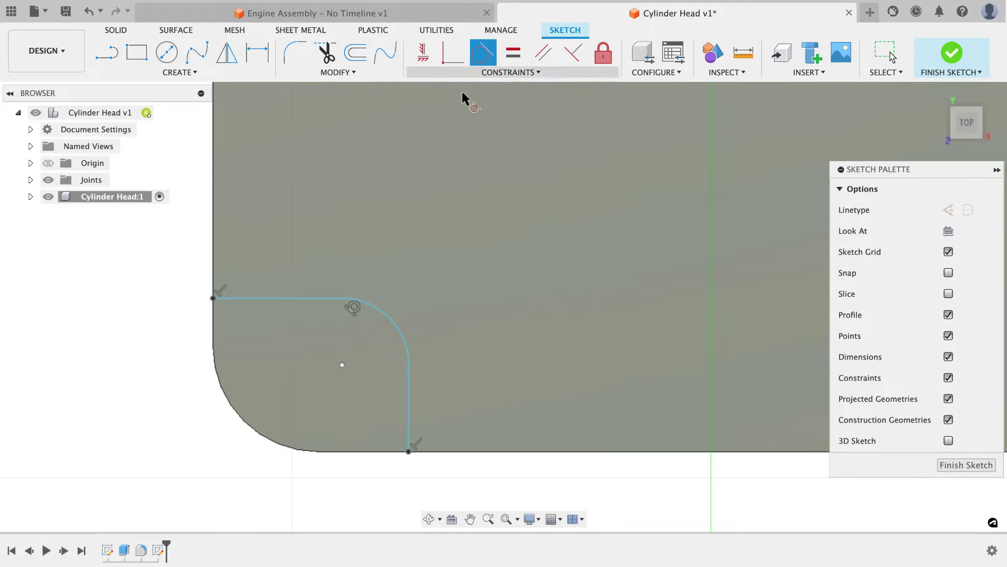
click(397, 323)
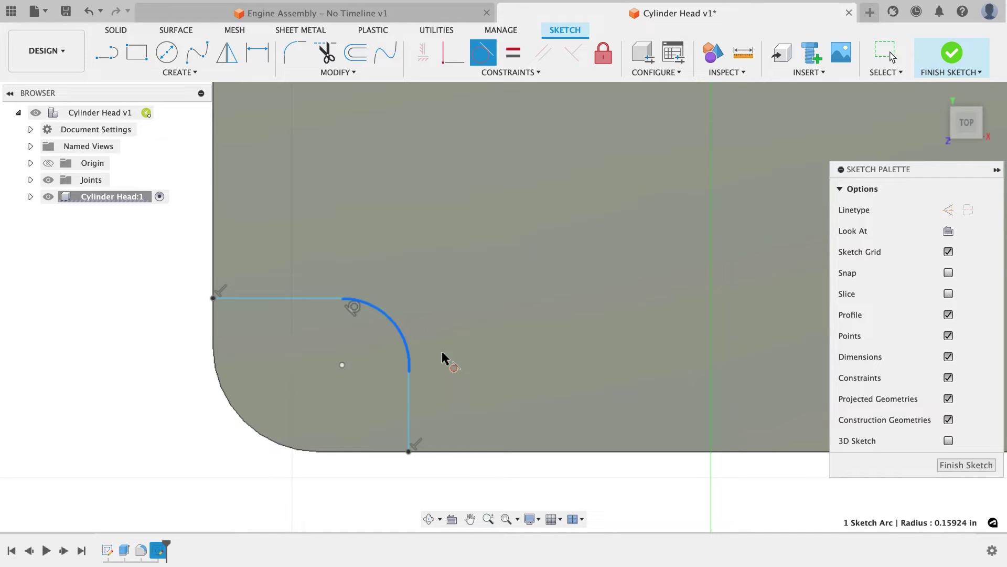
click(410, 398)
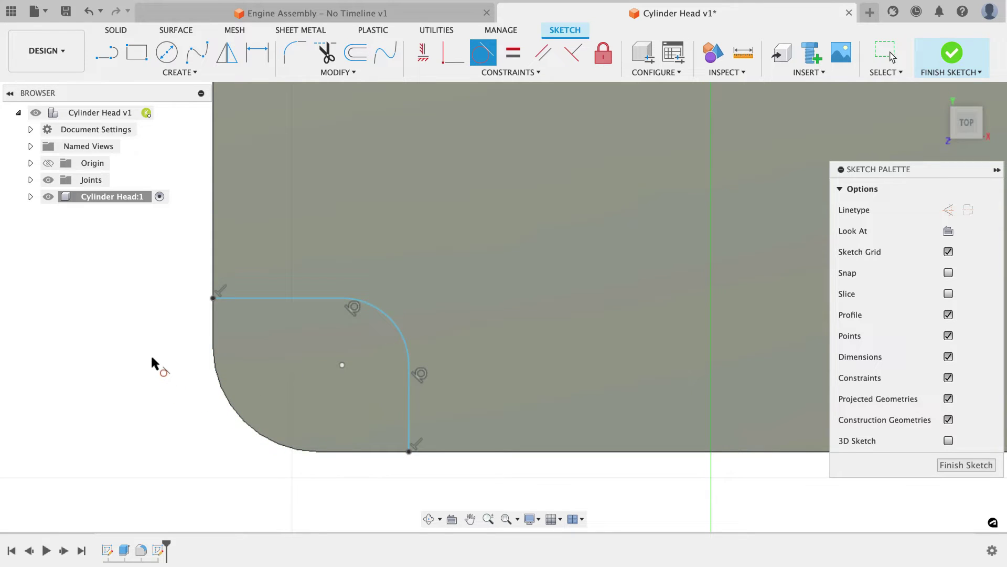
click(222, 392)
click(140, 395)
- Make the sketched arc concentric with the plate's rounded lower-left corner
click(502, 74)
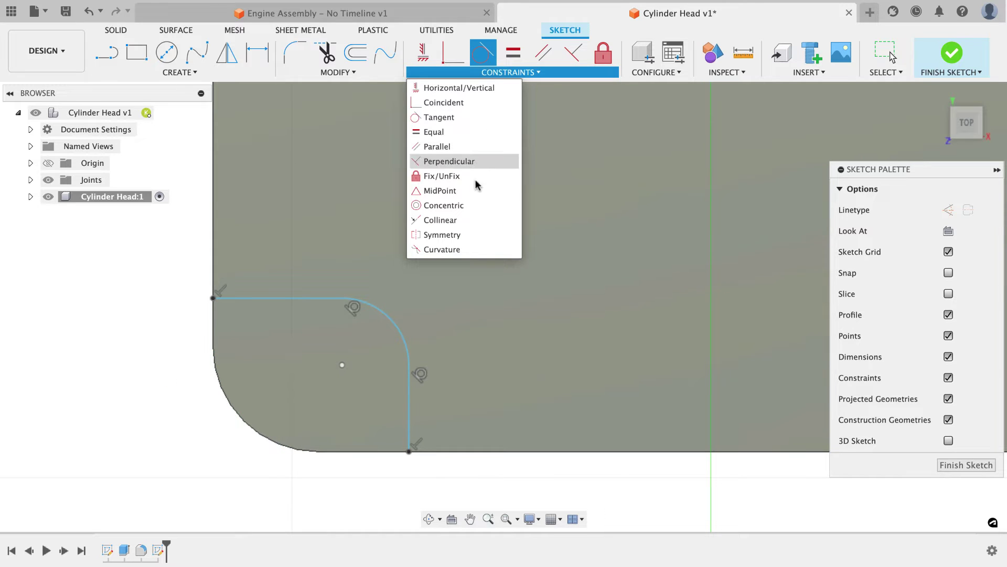
click(465, 206)
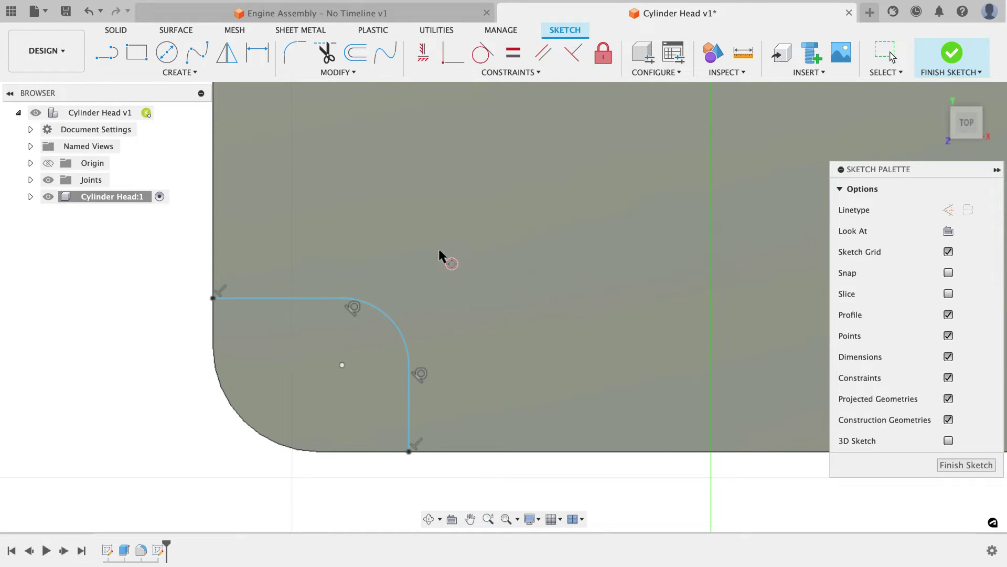
click(393, 317)
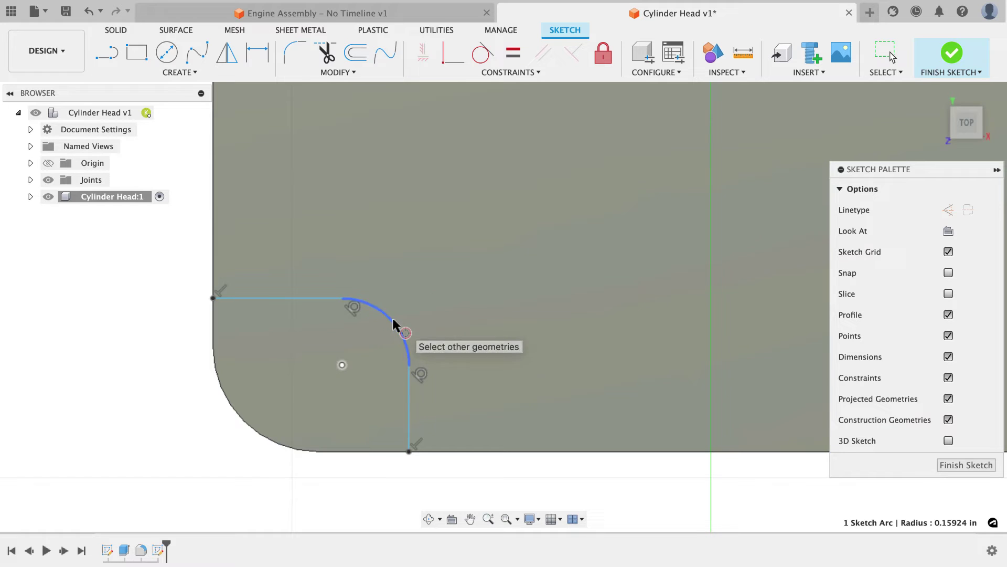
click(232, 407)
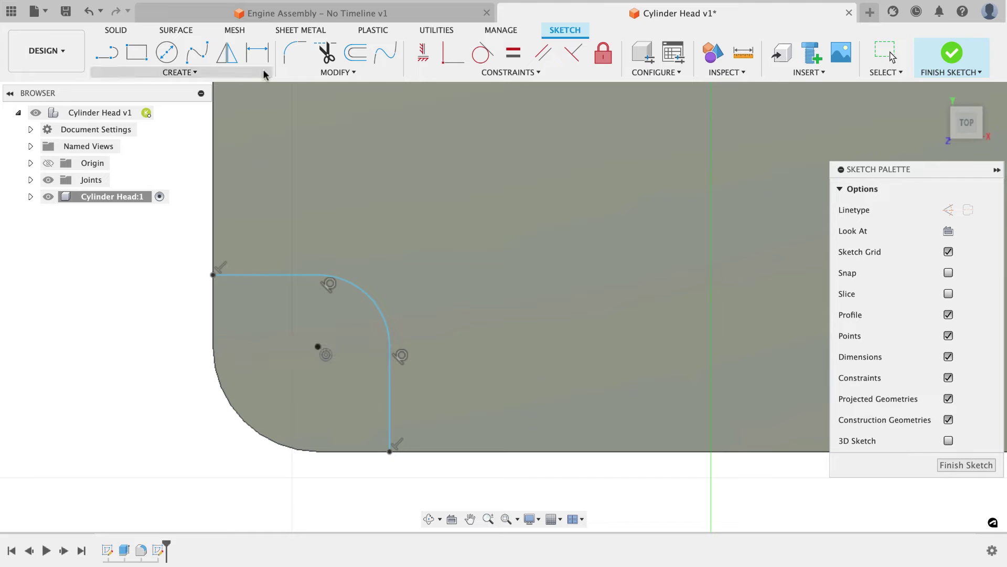
- Dimension the sketched arc's radius to 0.2 in, move the dimension label closer to the arc and finish the sketch
click(257, 52)
click(378, 290)
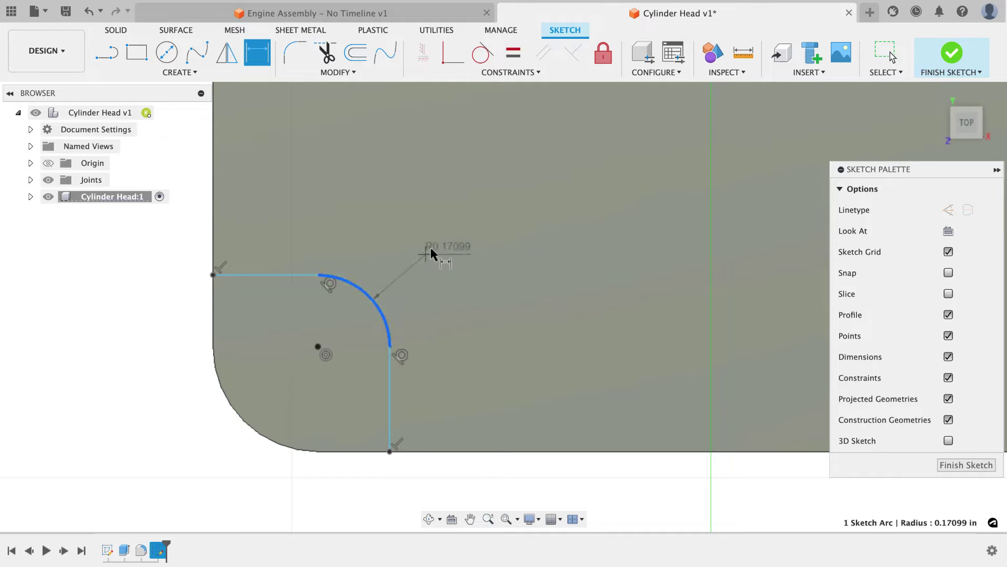
click(435, 245)
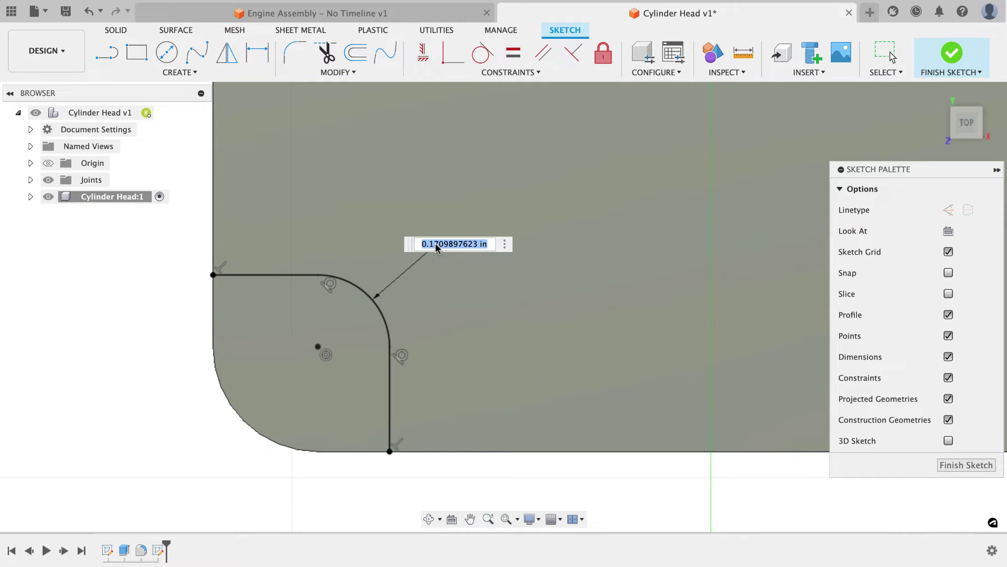
text(.2)
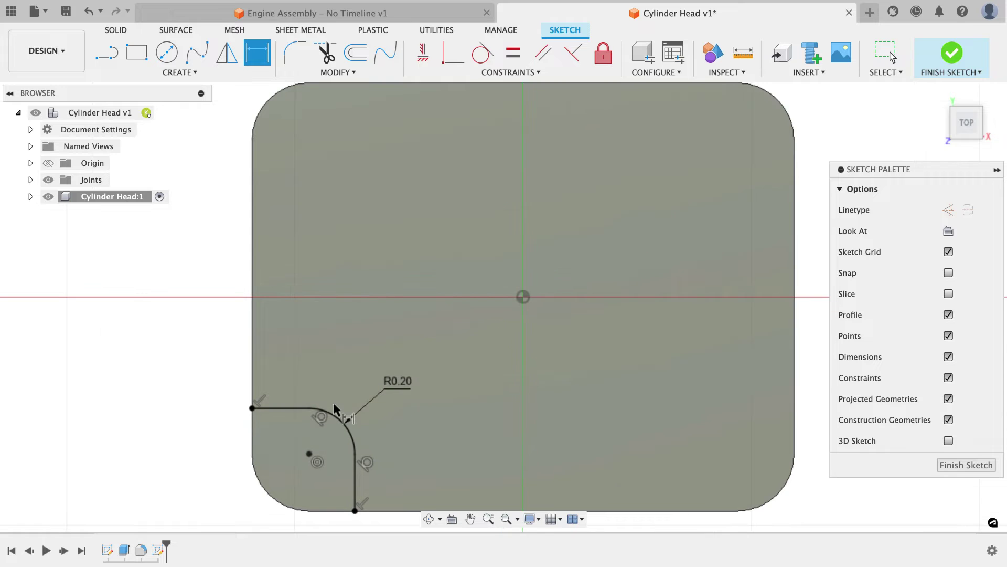
scroll(332, 402, up, 3)
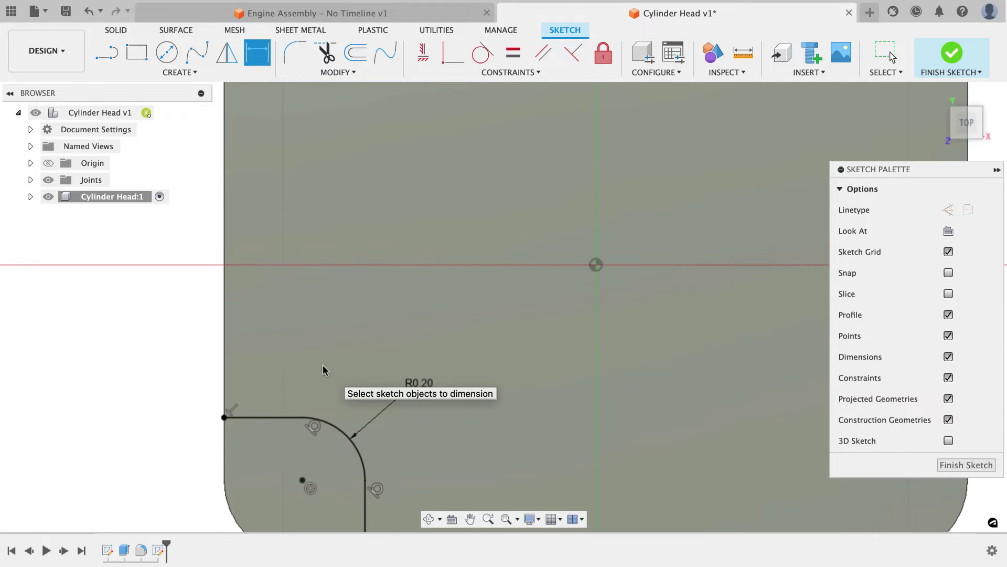
key(Escape)
middle_drag(324, 369, 364, 278)
scroll(364, 278, up, 1)
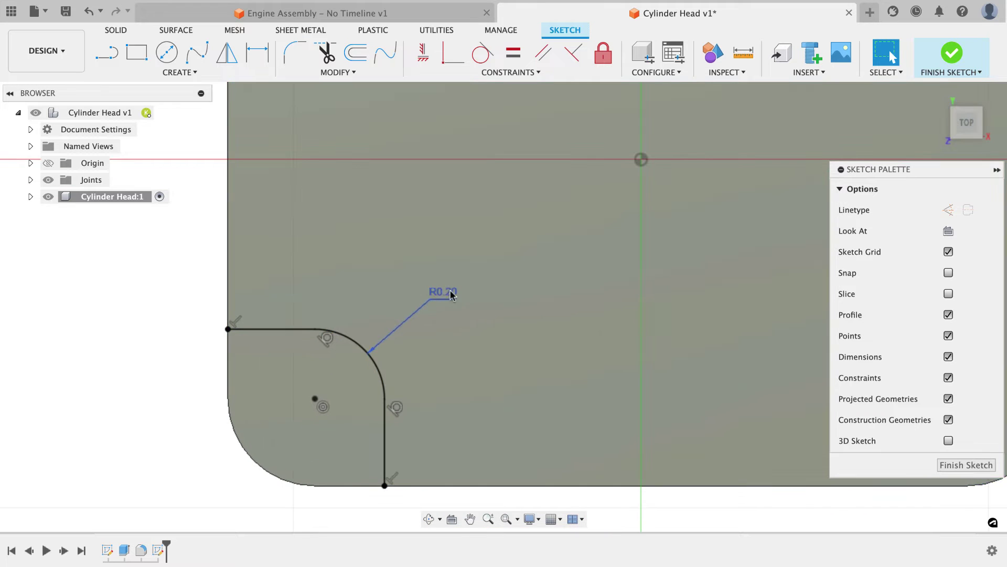
drag(402, 331, 383, 330)
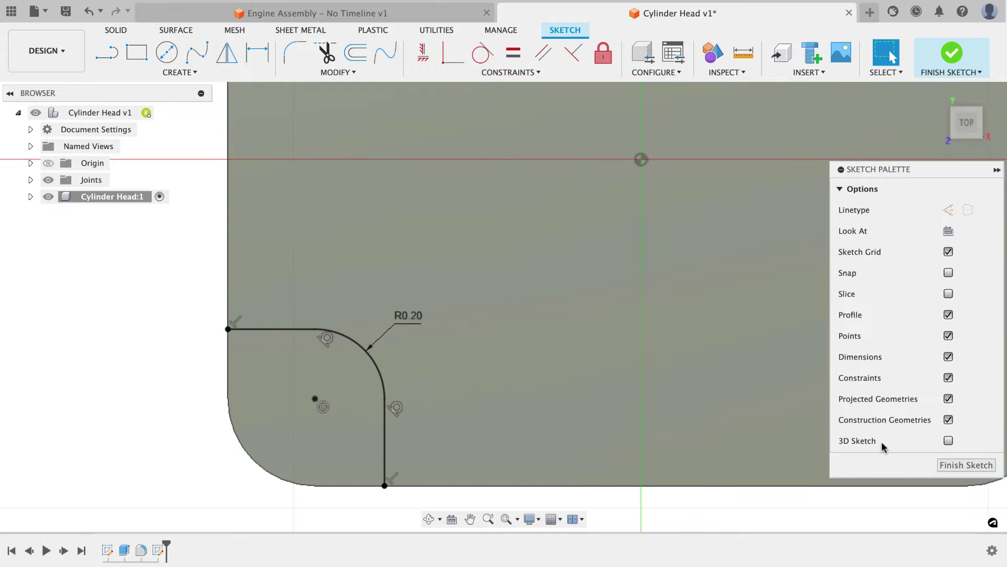
click(950, 465)
- Extrude the corner profile downward as a cut with extent To Object, ending at the bottom of the plate
click(938, 94)
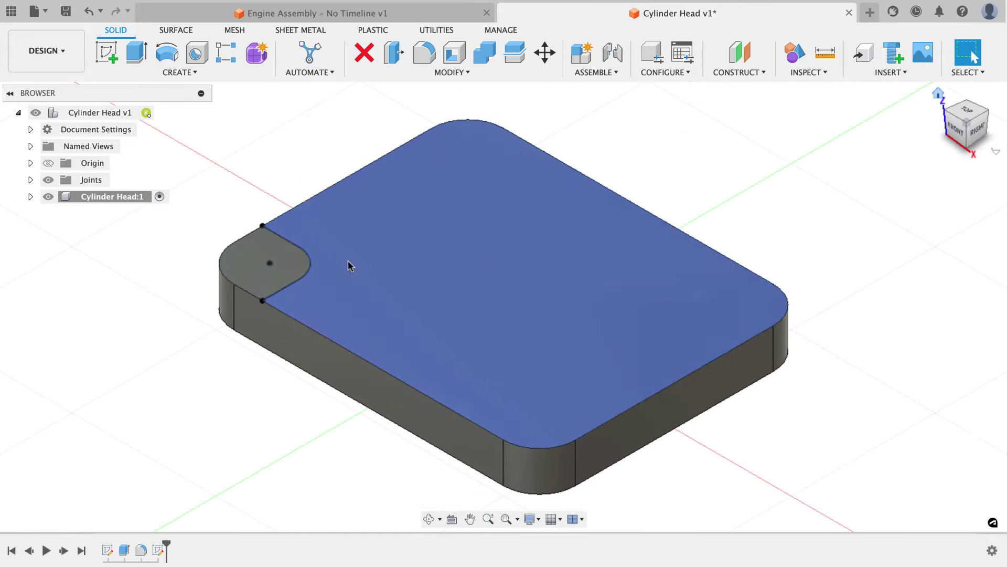
scroll(192, 249, up, 5)
middle_drag(191, 250, 225, 256)
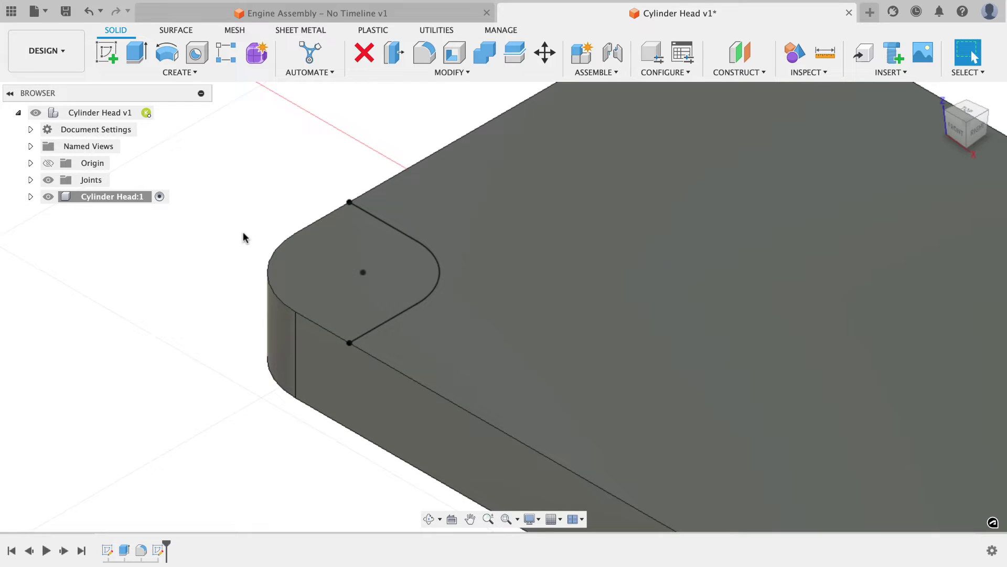
click(139, 53)
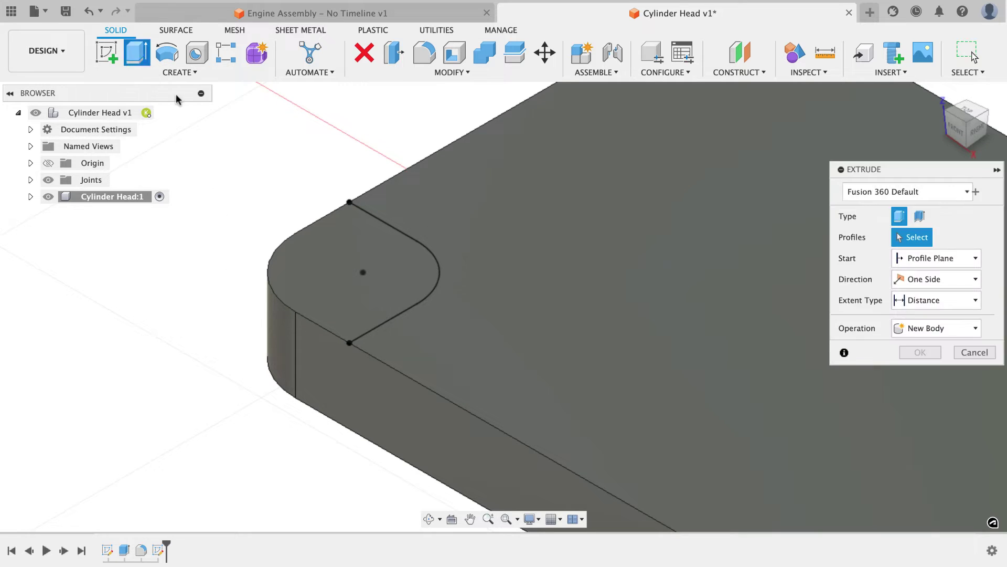
click(336, 255)
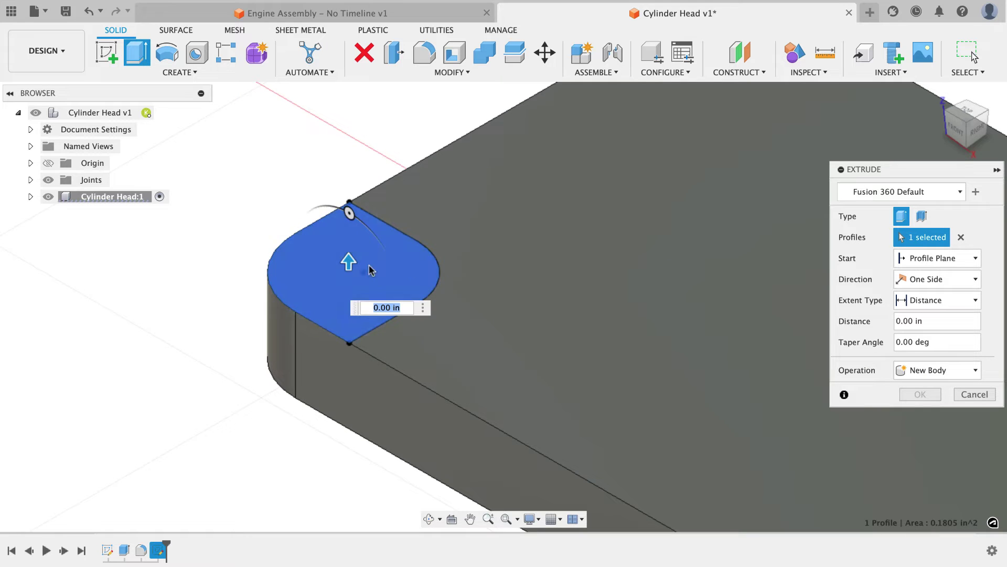
click(934, 300)
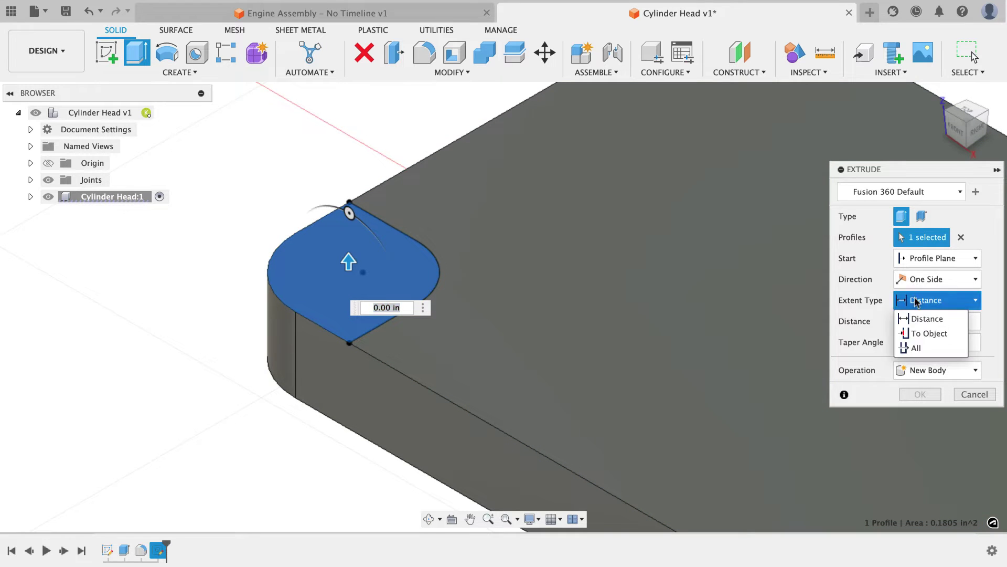
click(926, 331)
shift+middle_drag(615, 281, 559, 331)
click(560, 331)
scroll(459, 324, up, 3)
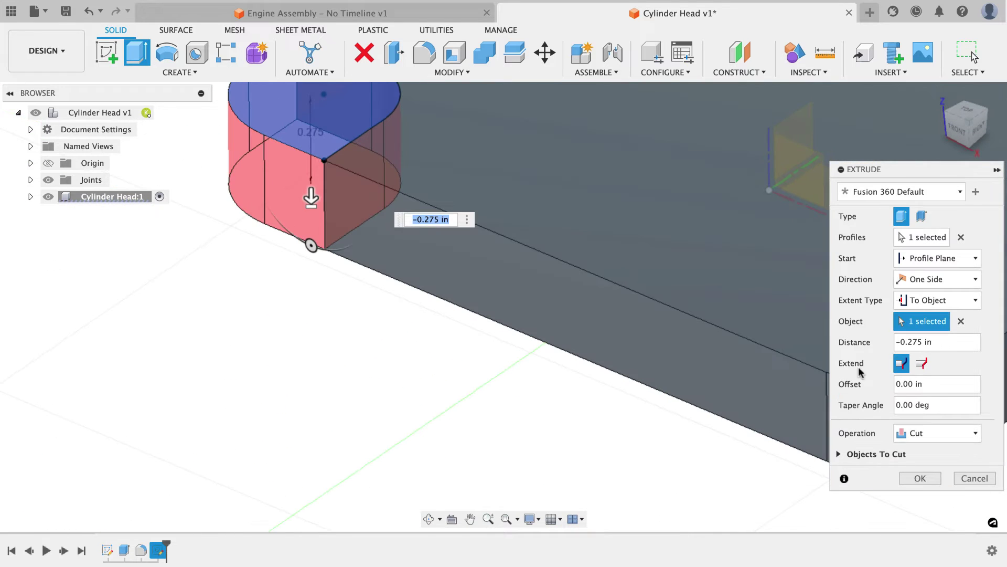
- Offset the end of the corner cut by -0.174 in and complete the extrusion
click(857, 389)
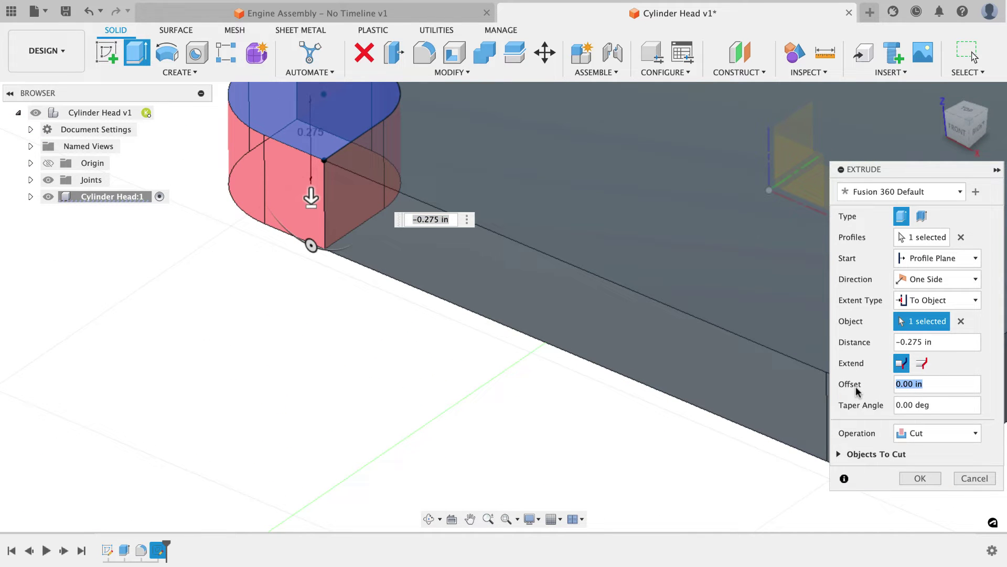
text(-.174)
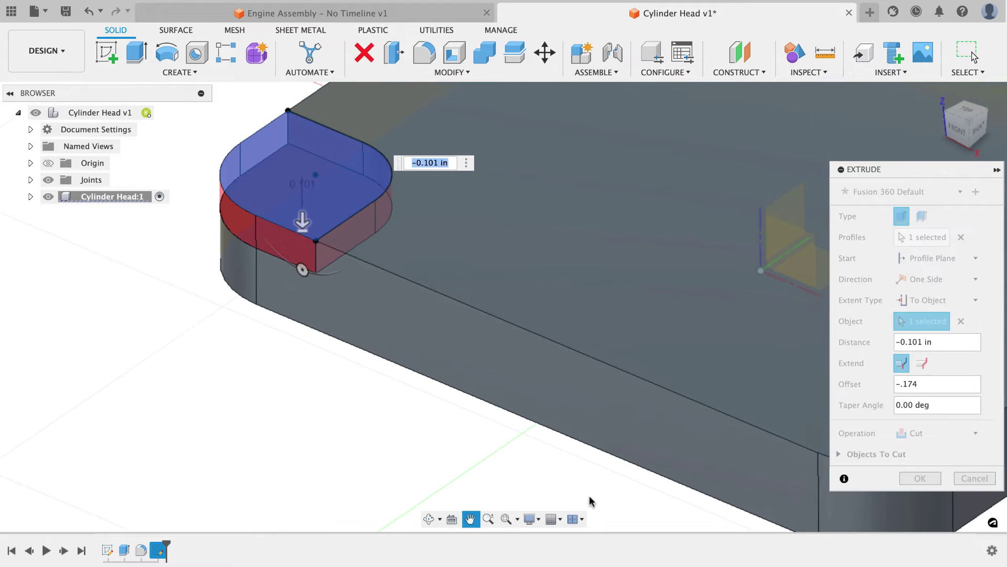
click(929, 479)
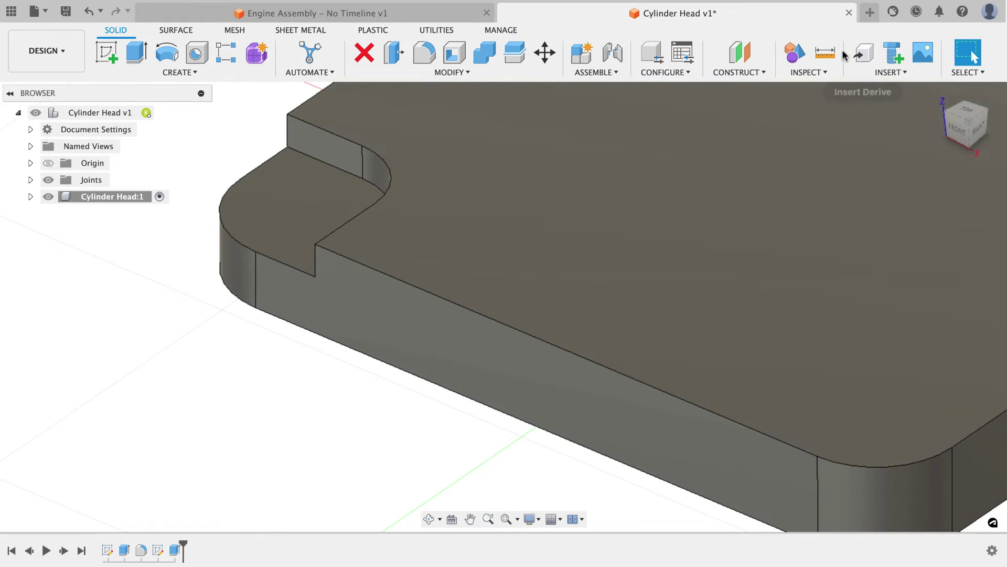
- Measure the length of the vertical edge below the recessed corner
click(824, 52)
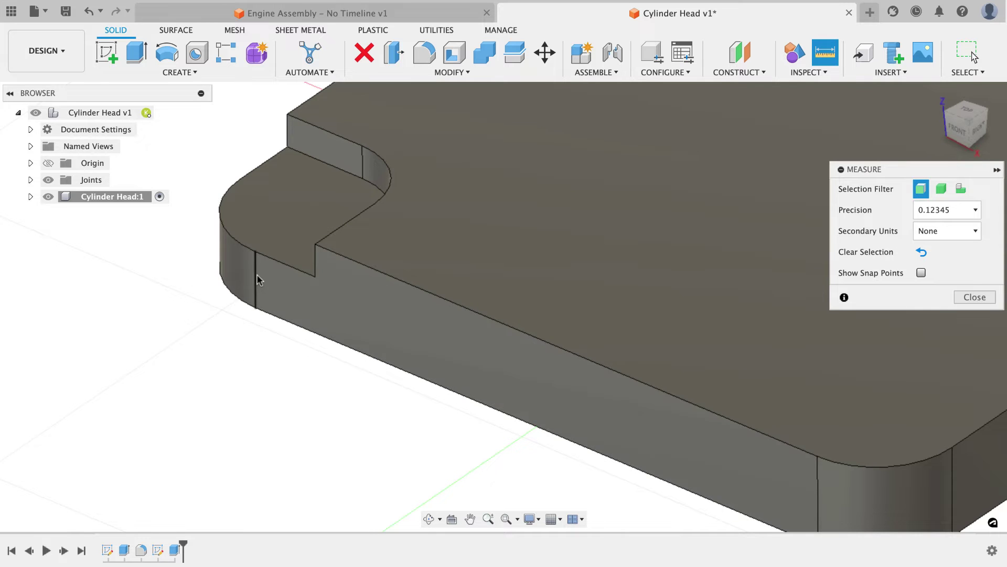
click(258, 275)
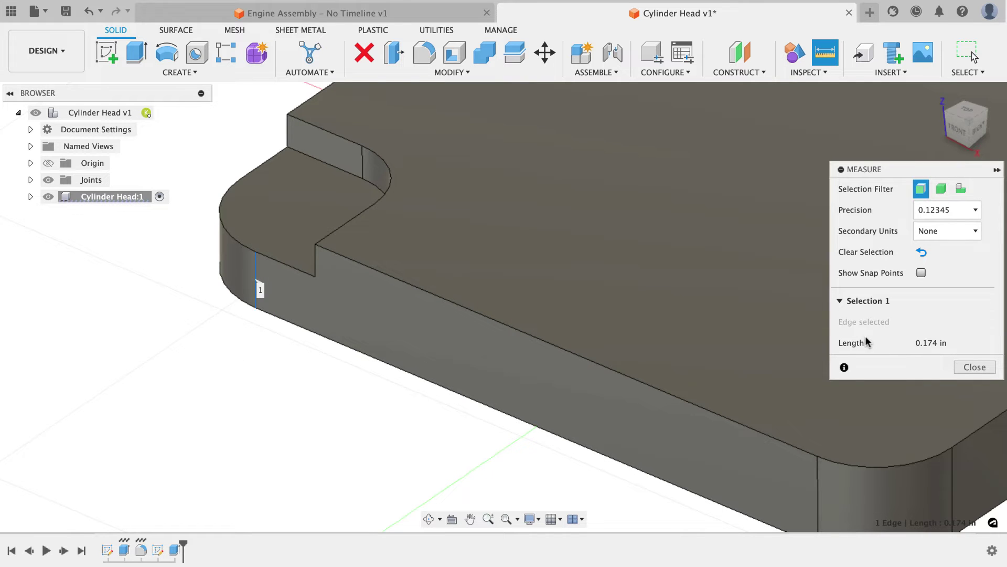
click(969, 367)
- Place a hole on the recessed corner face and snap its centre to the centre of the cut-out's arc
shift+middle_drag(958, 364, 411, 370)
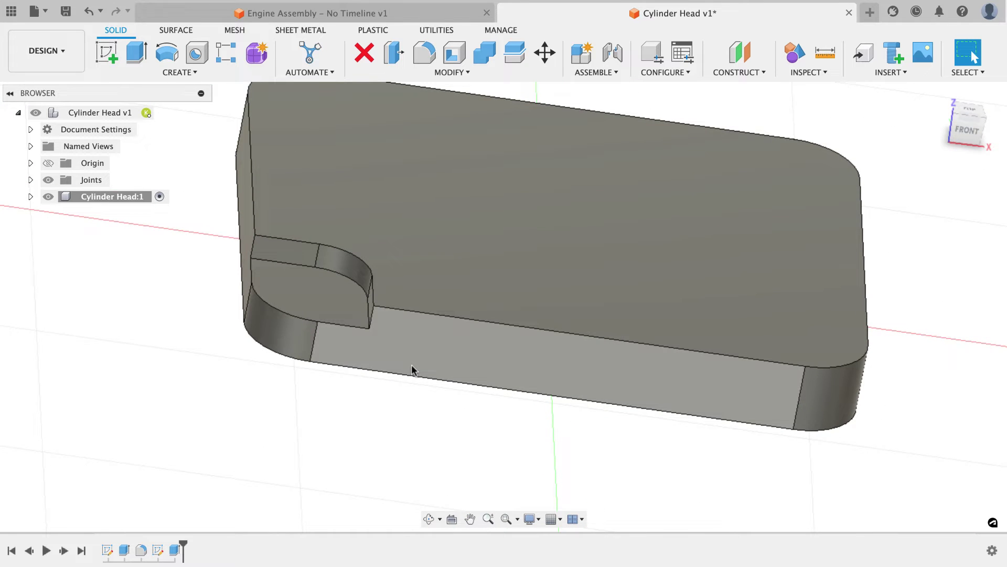
shift+middle_drag(429, 351, 310, 313)
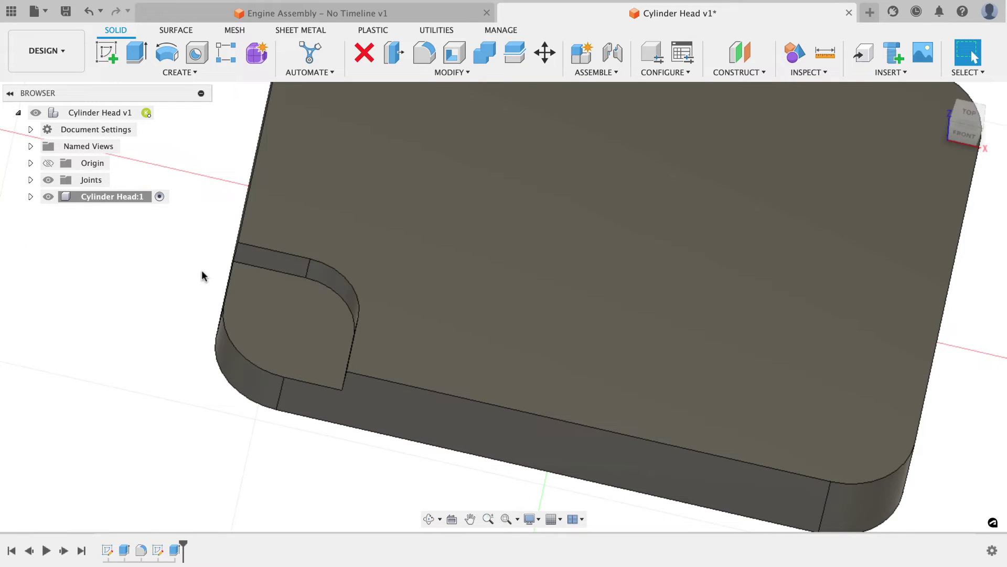
click(198, 53)
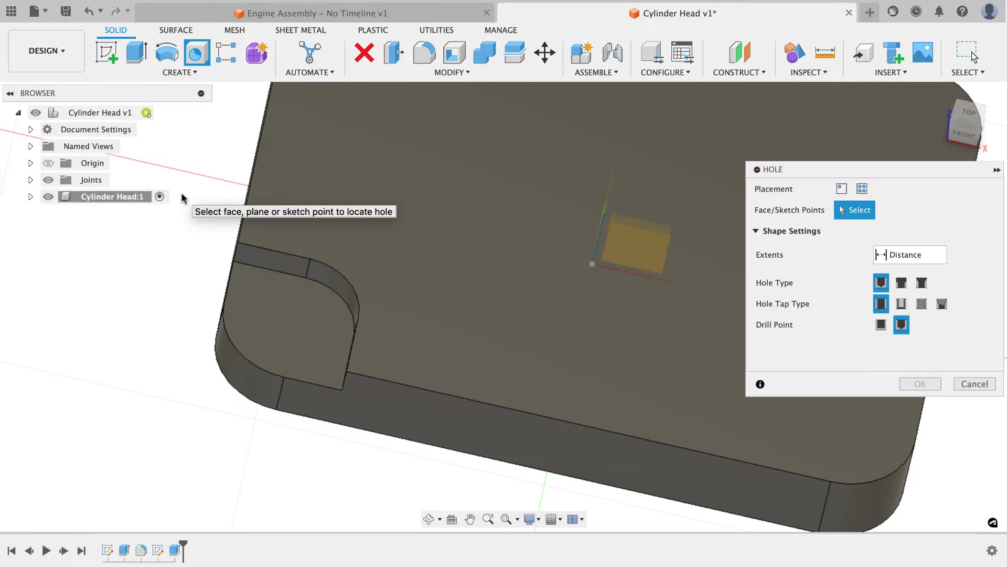
click(254, 304)
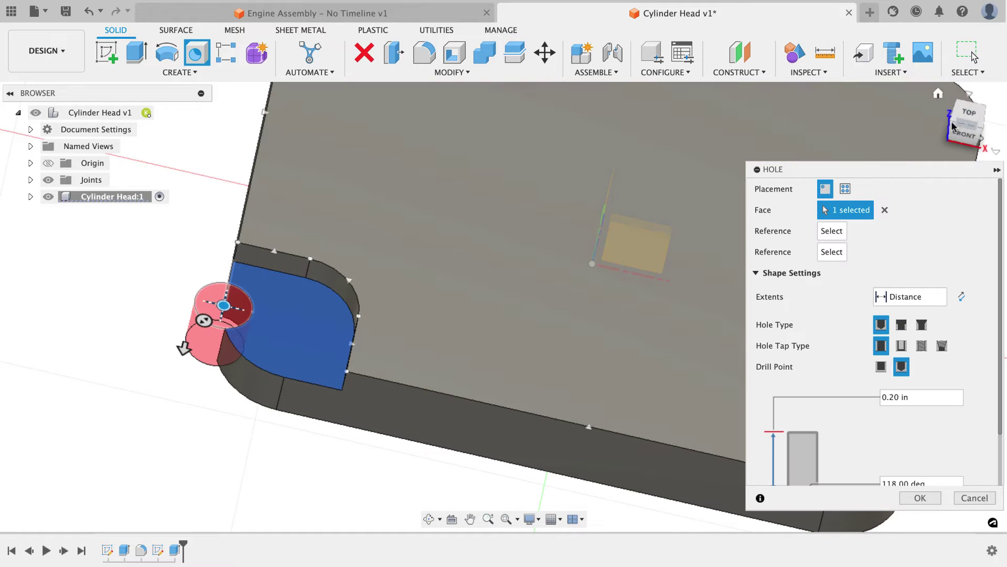
click(961, 121)
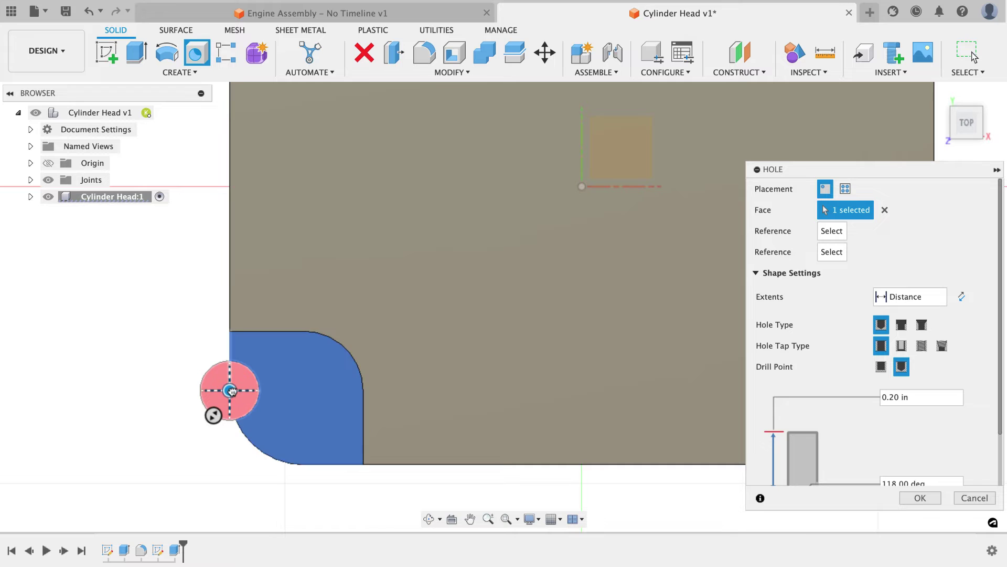
mouse_move(229, 389)
mouse_down()
mouse_move(269, 361)
mouse_move(344, 369)
mouse_move(304, 391)
mouse_up()
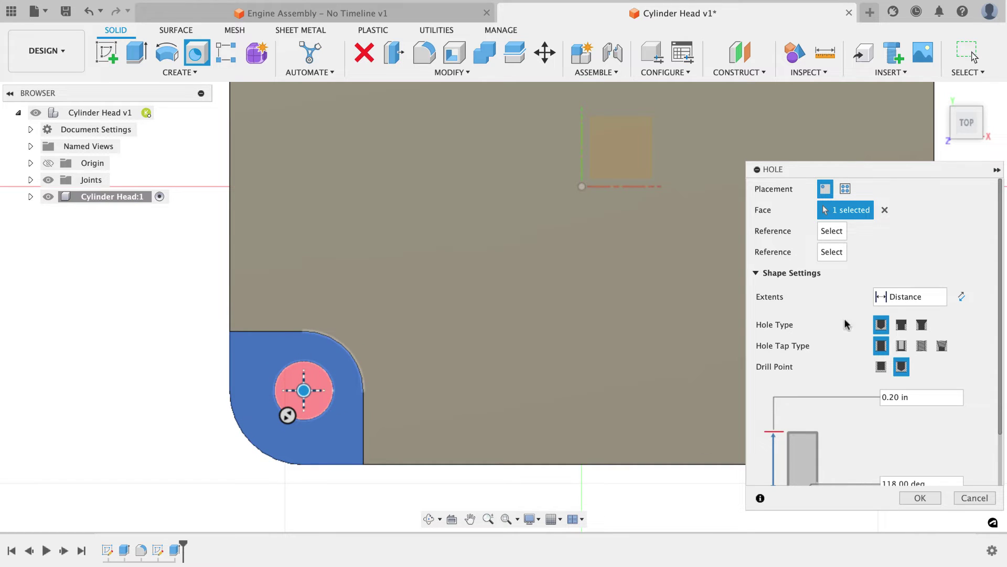
- Set the corner hole's extents to All and its tap type to Clearance
click(900, 296)
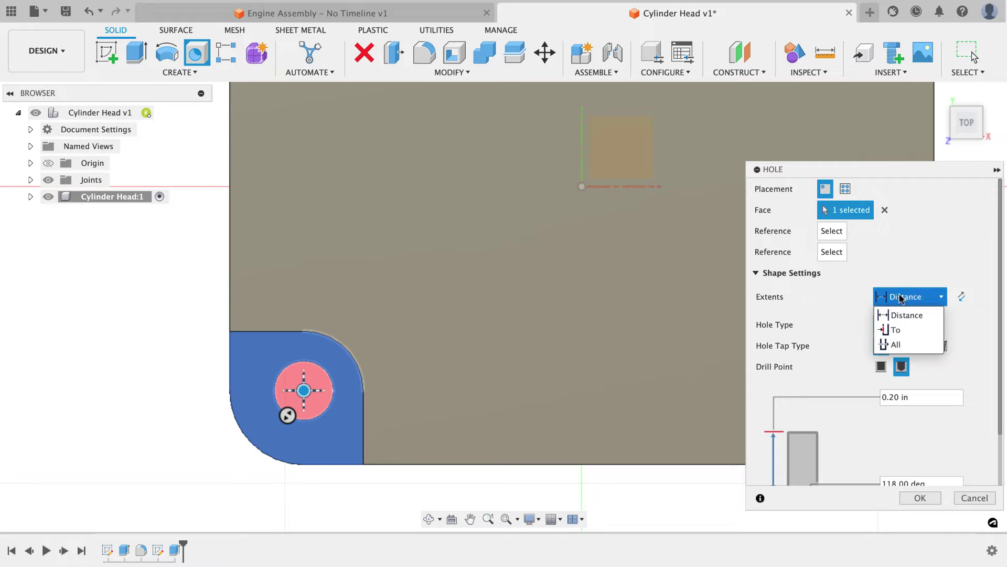
click(896, 344)
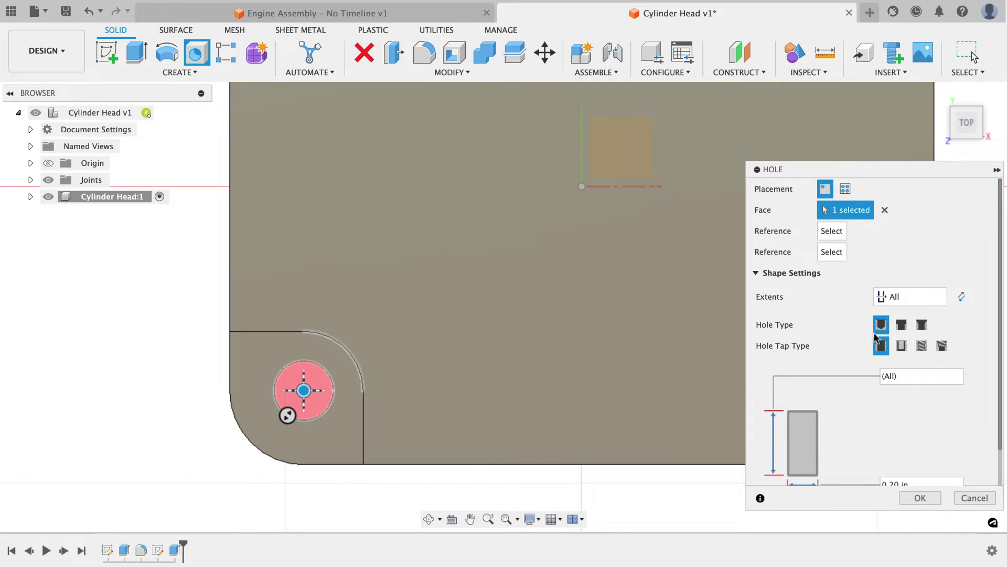
click(901, 345)
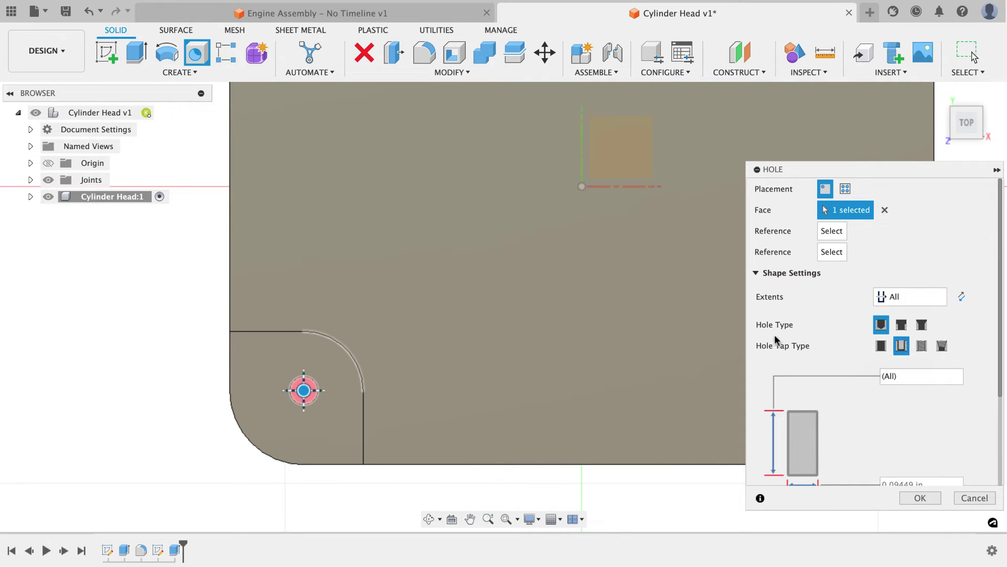
- Size the hole for a #10 Socket Head Cap Screw under the Ansi Unified Screw Threads standard and create it
scroll(774, 335, down, 3)
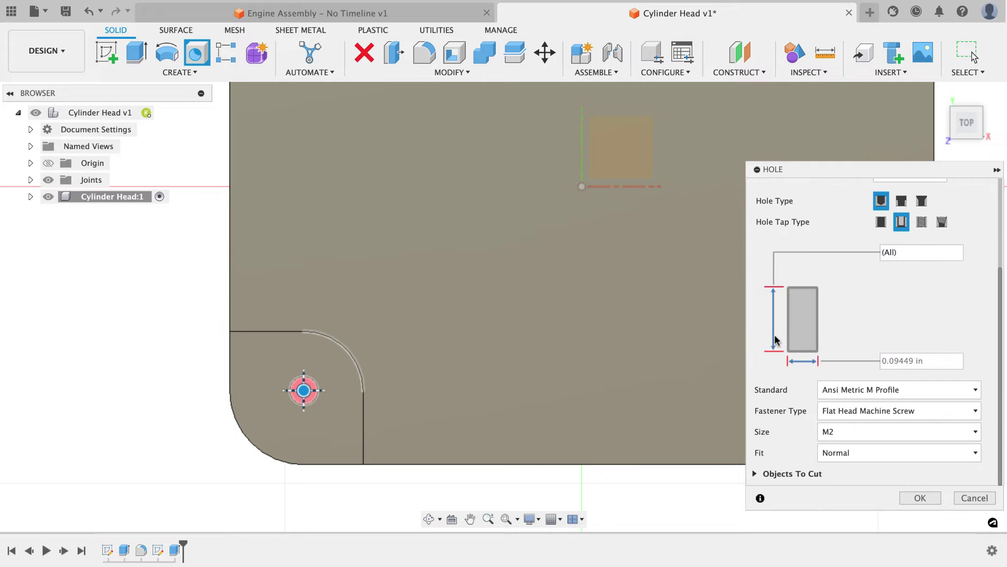
click(821, 393)
click(865, 422)
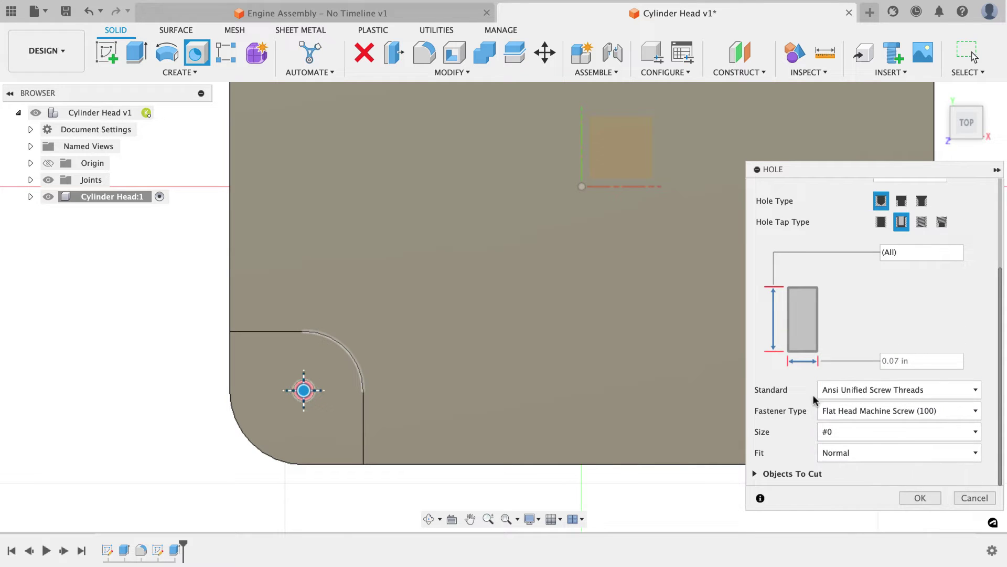
click(849, 412)
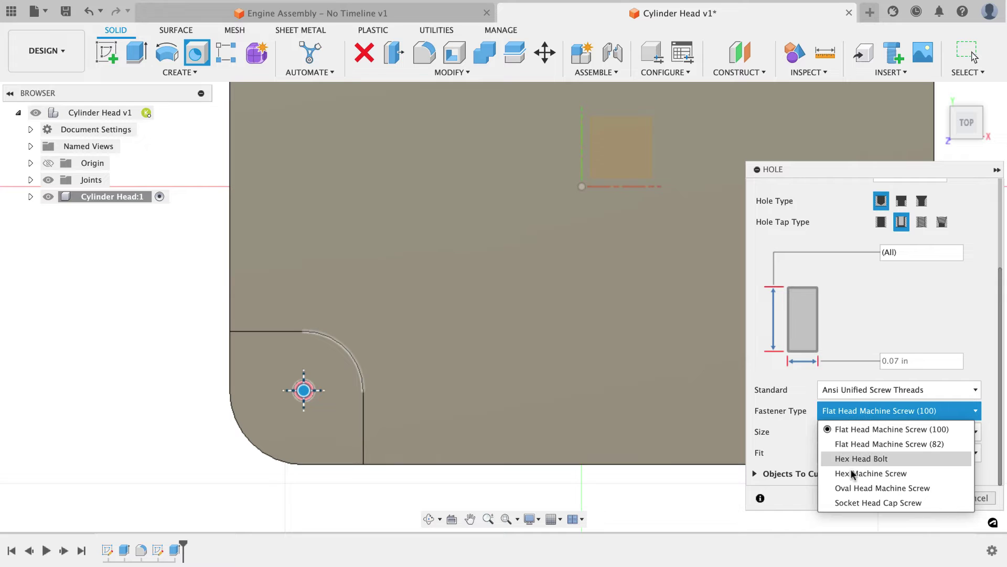
click(851, 501)
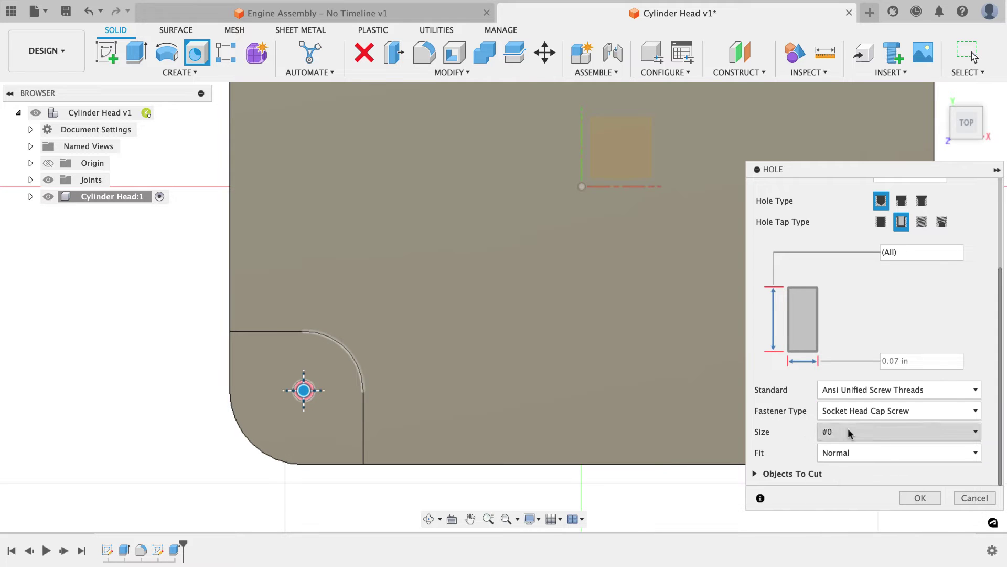
click(882, 431)
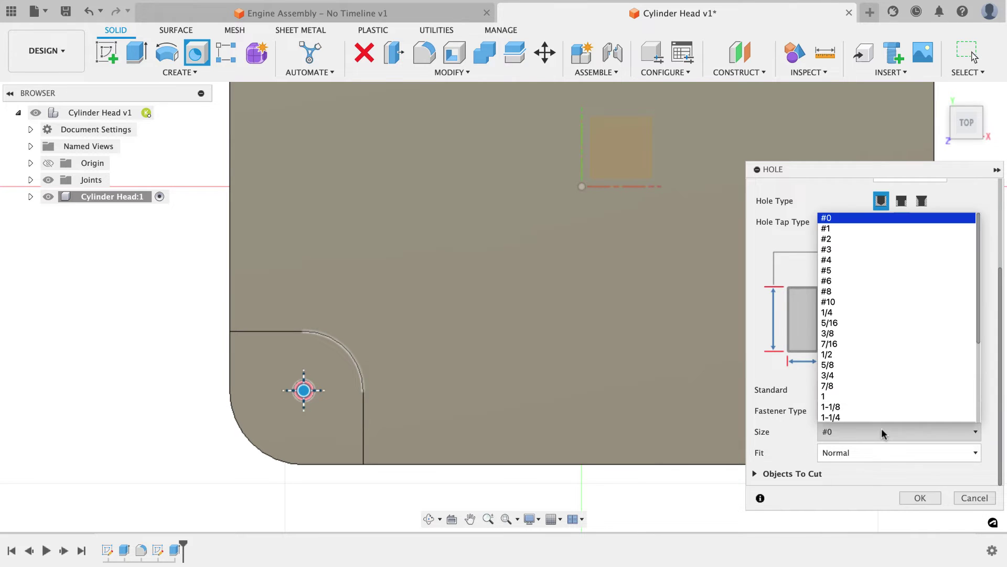
click(871, 301)
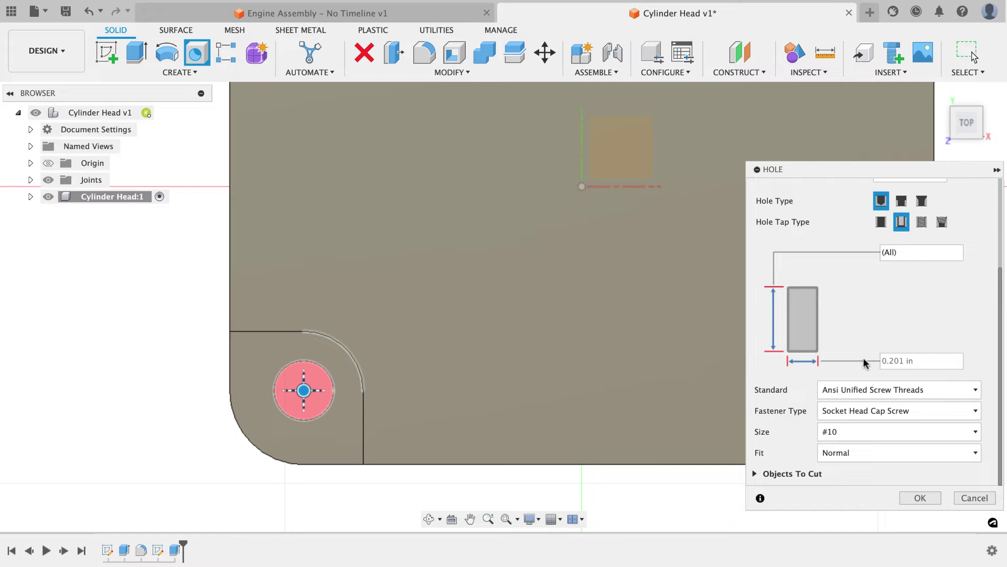
click(920, 498)
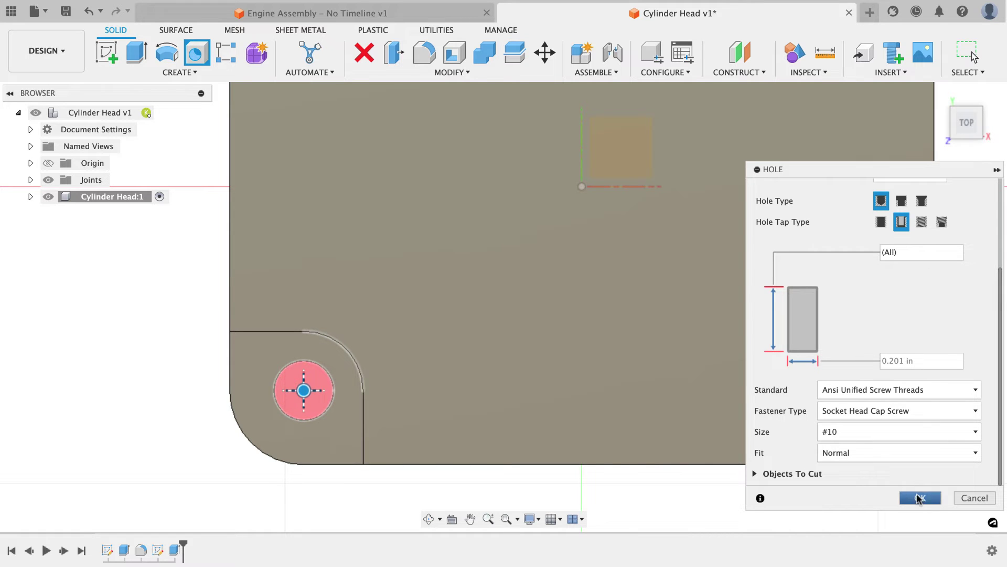
- Measure the distance between the plate's front side face and the corner hole, and clear the selection
shift+middle_drag(475, 359, 472, 329)
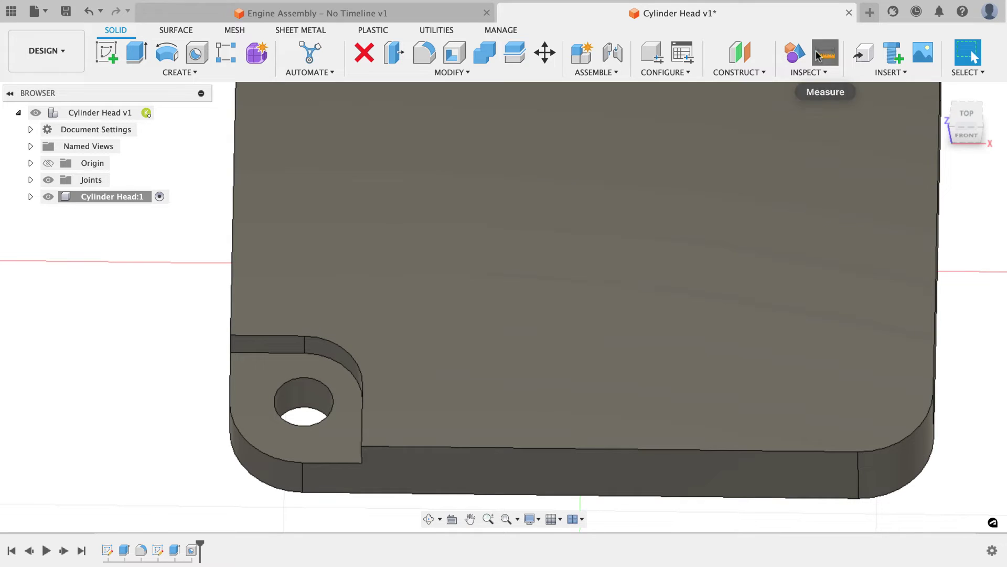
click(821, 51)
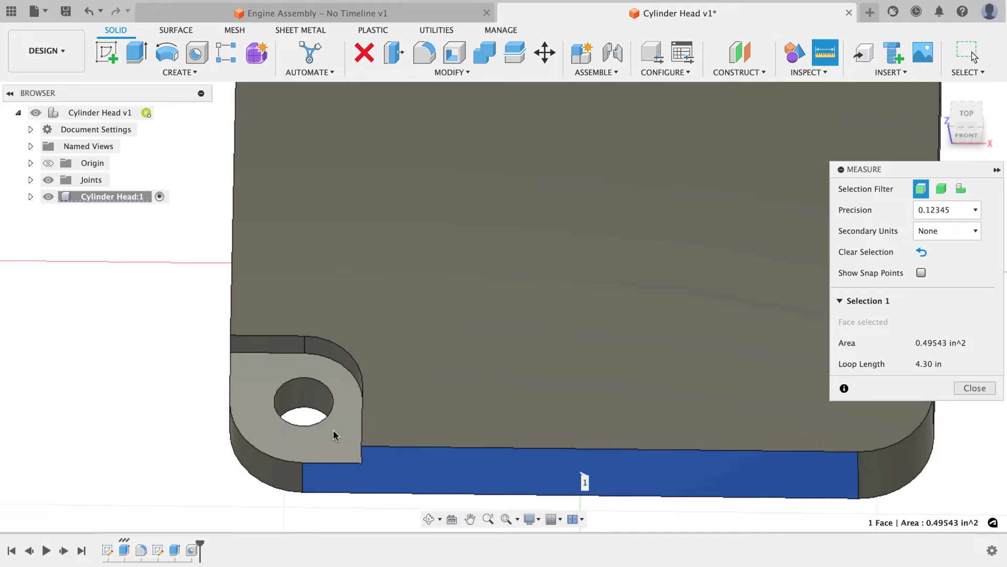
click(307, 383)
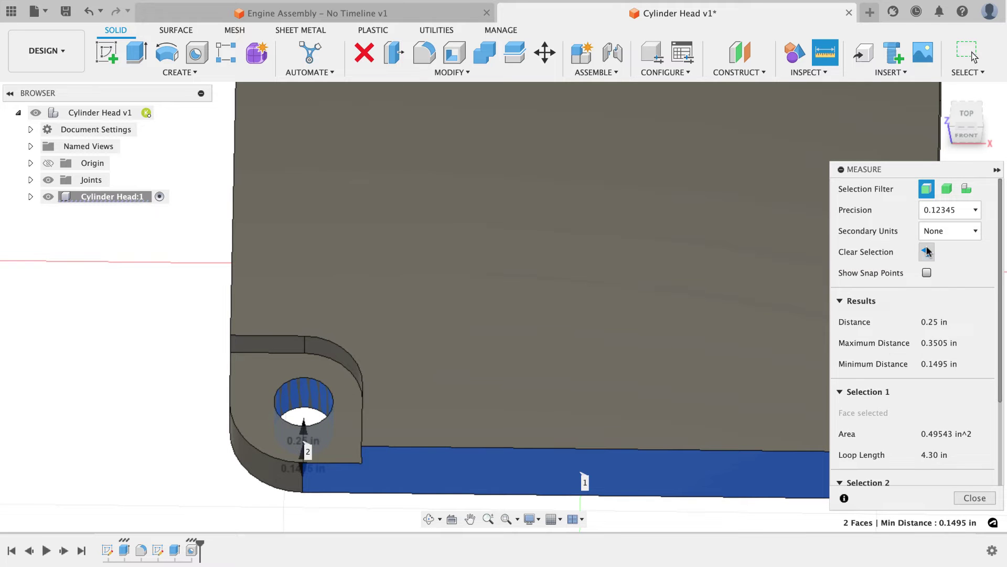
click(927, 252)
- Measure the distance between the plate's left side face and the corner hole
shift+middle_drag(492, 272, 231, 269)
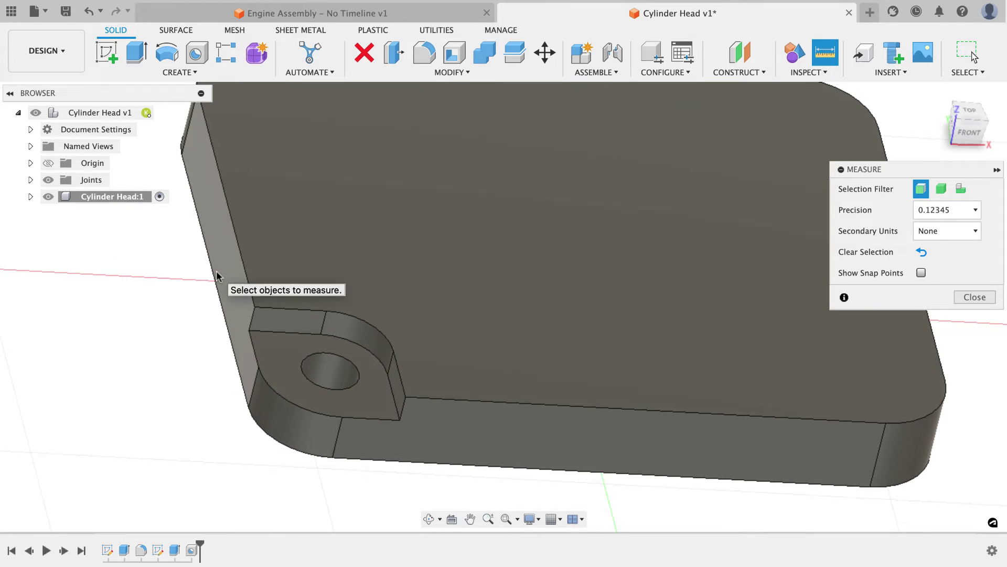
click(216, 270)
click(326, 377)
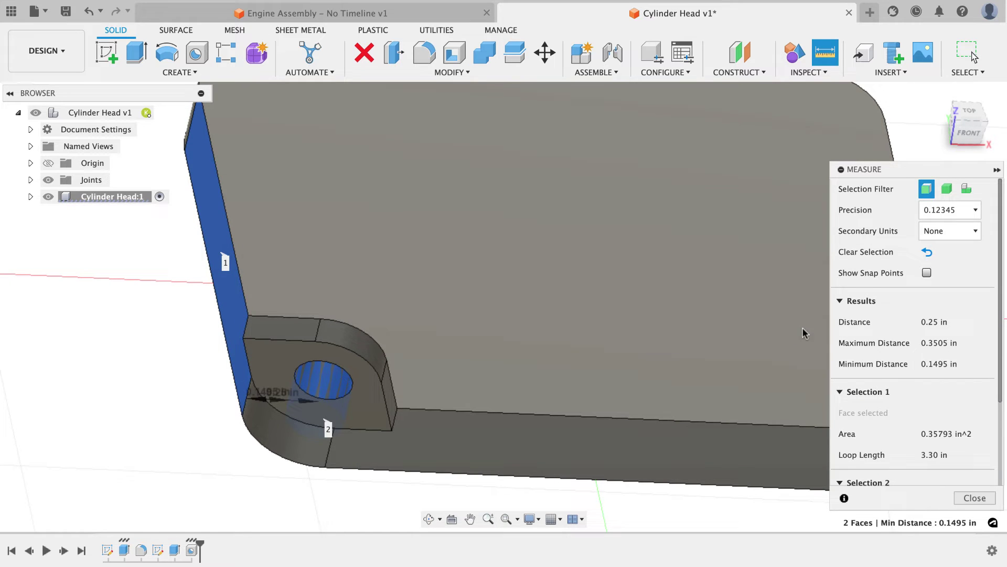
shift+middle_drag(801, 327, 695, 332)
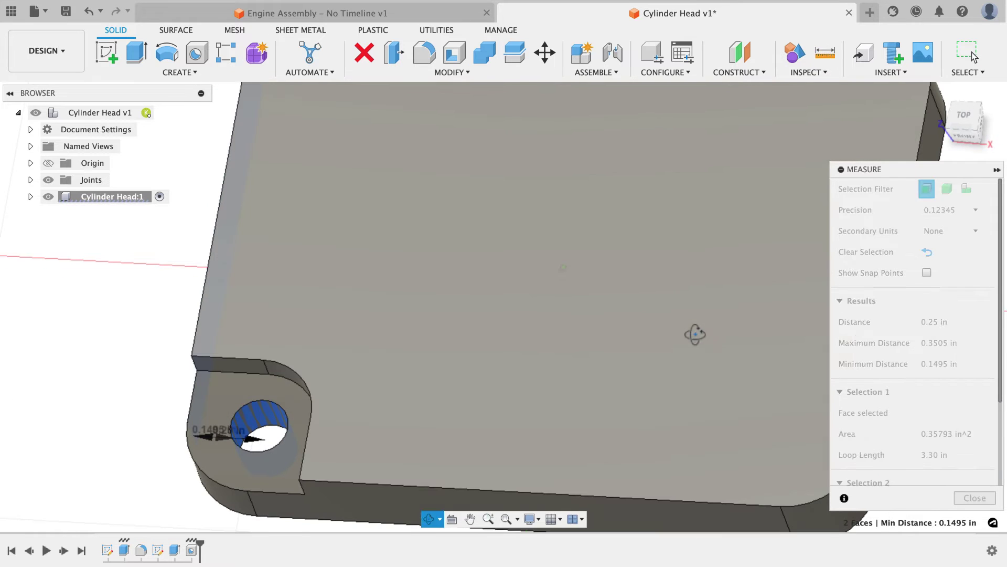
click(974, 498)
scroll(521, 346, down, 5)
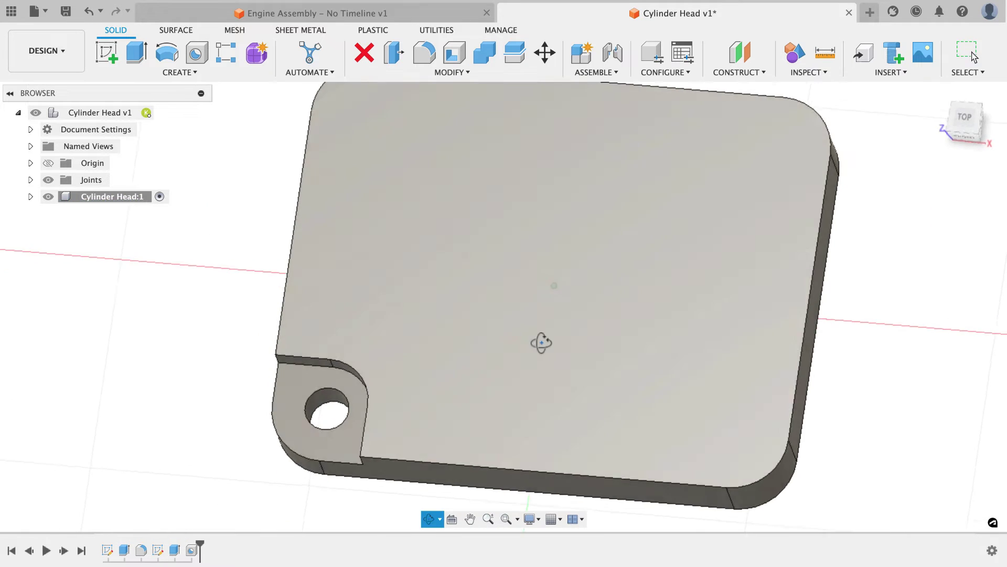
shift+middle_drag(539, 344, 563, 294)
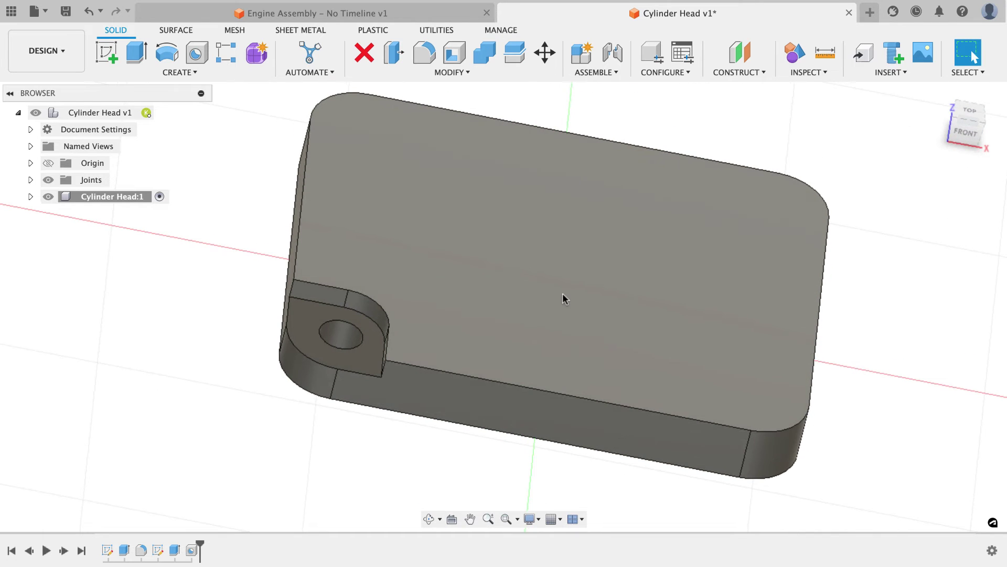
- Fillet the two sharp vertical edges where the corner recess meets the plate's side faces with a 0.125 in radius
scroll(279, 278, up, 5)
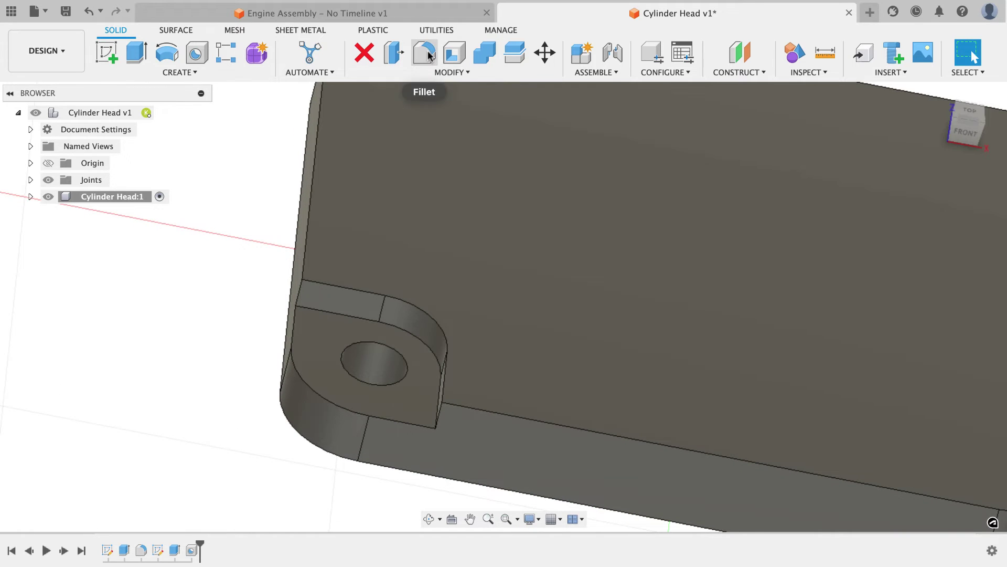
click(423, 52)
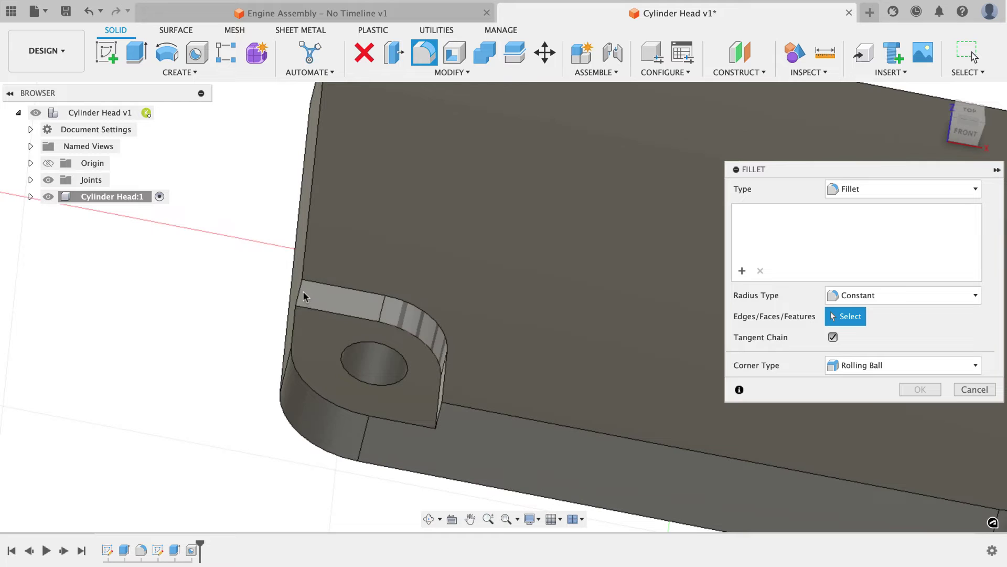
click(302, 288)
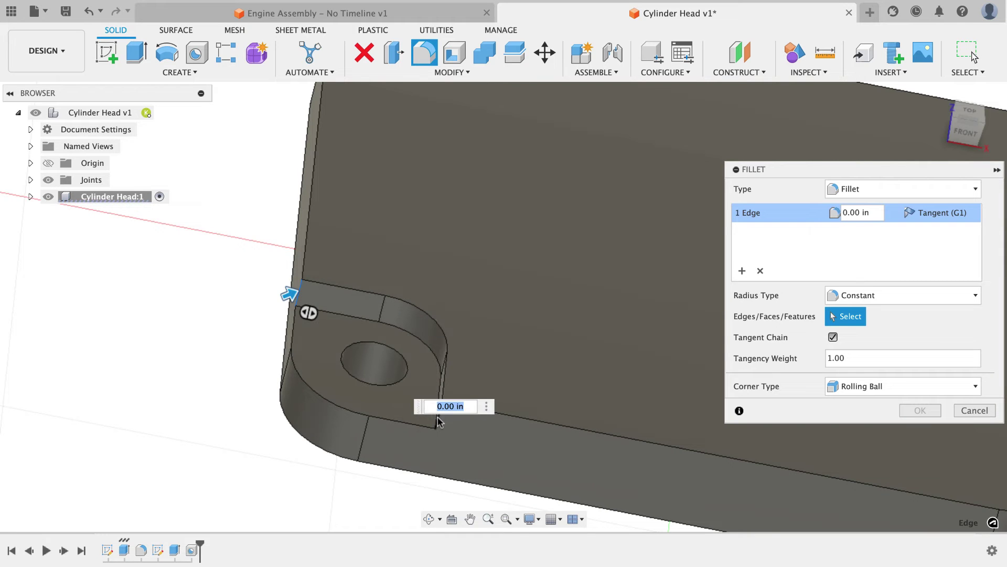
shift+middle_drag(332, 316, 354, 336)
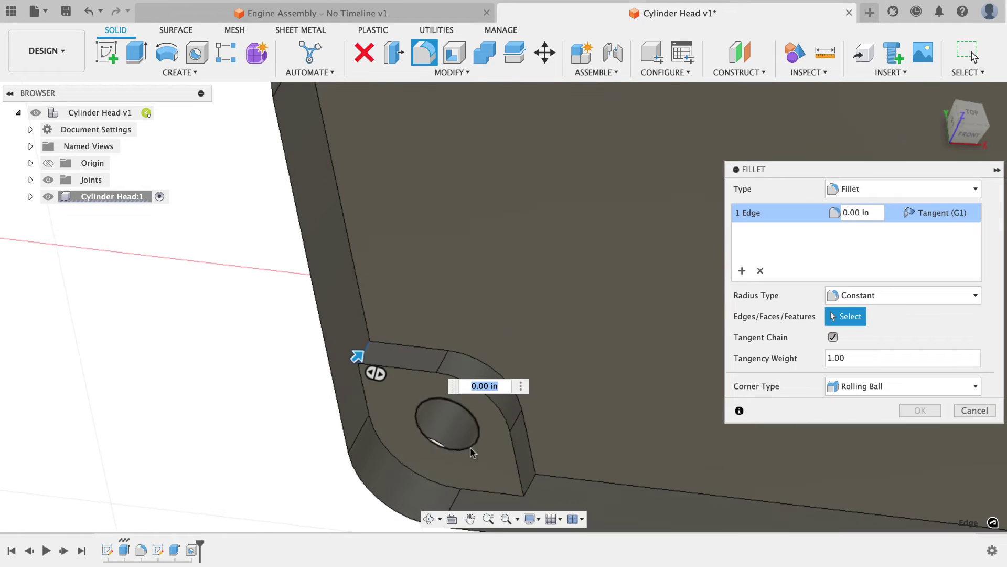
click(528, 480)
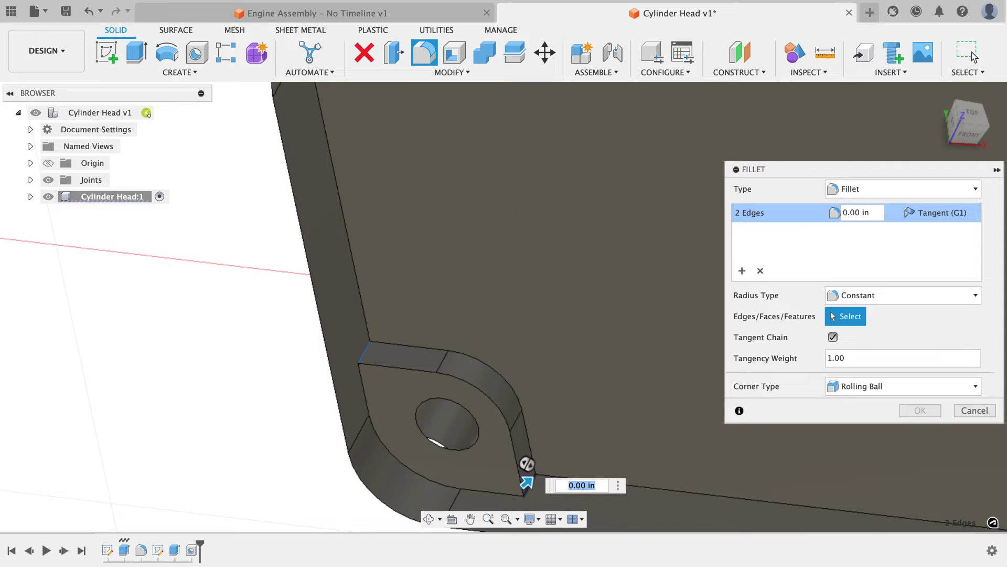
text(.125)
scroll(435, 341, down, 5)
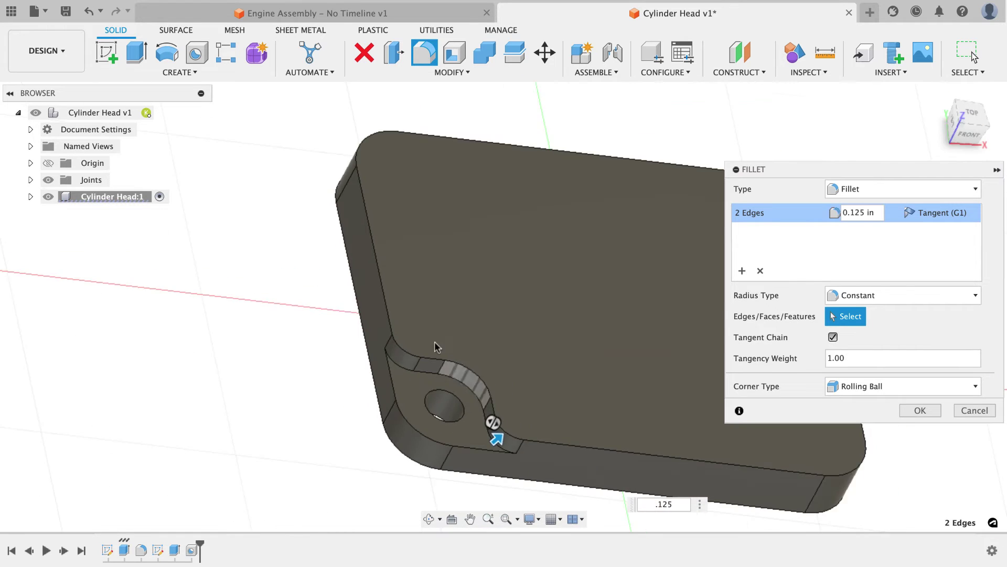
shift+middle_drag(434, 341, 336, 402)
click(913, 411)
- Mirror the corner recess cut, clearance hole and 0.125 in fillet as features across the lengthwise vertical origin plane
shift+middle_drag(344, 188, 332, 159)
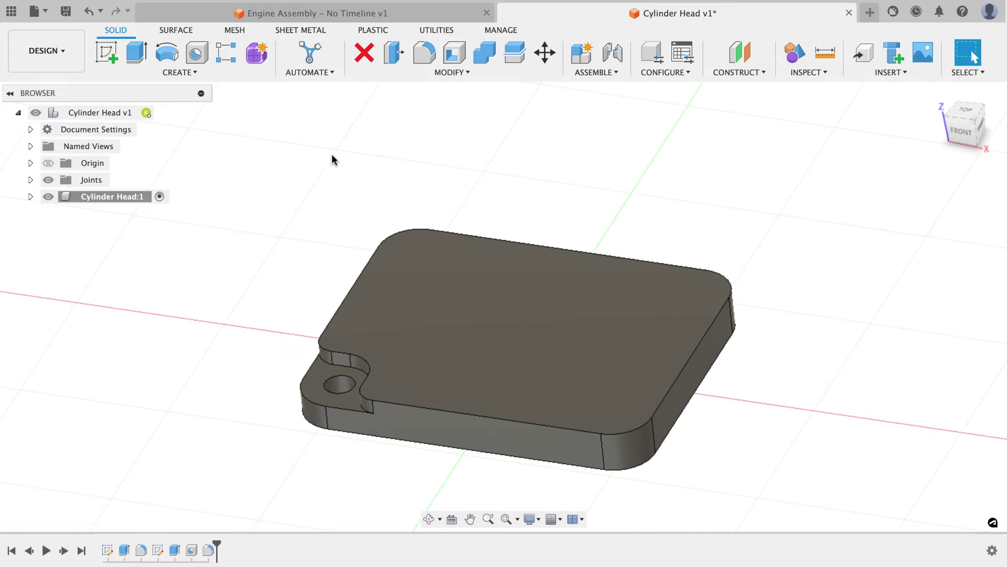
click(202, 76)
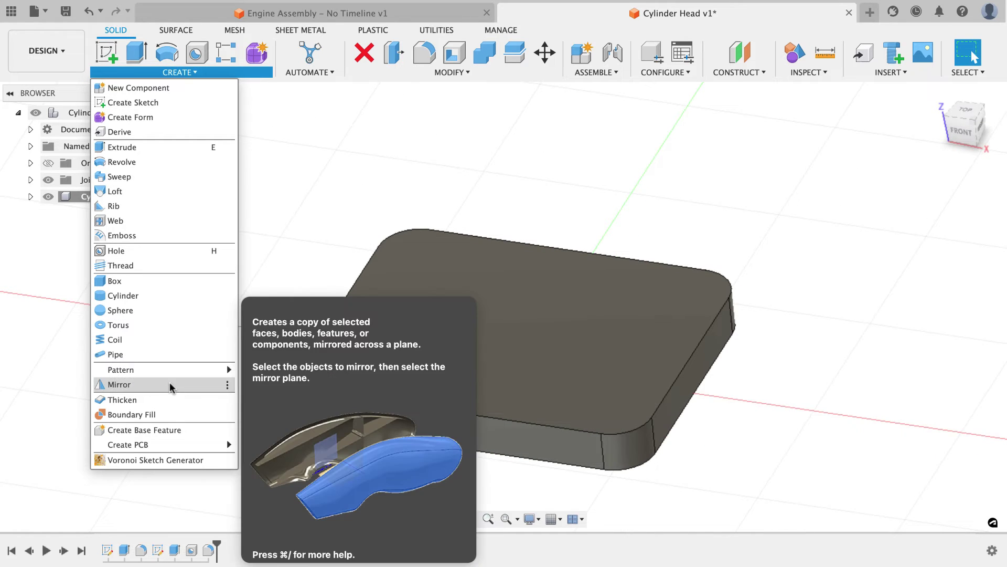
click(173, 384)
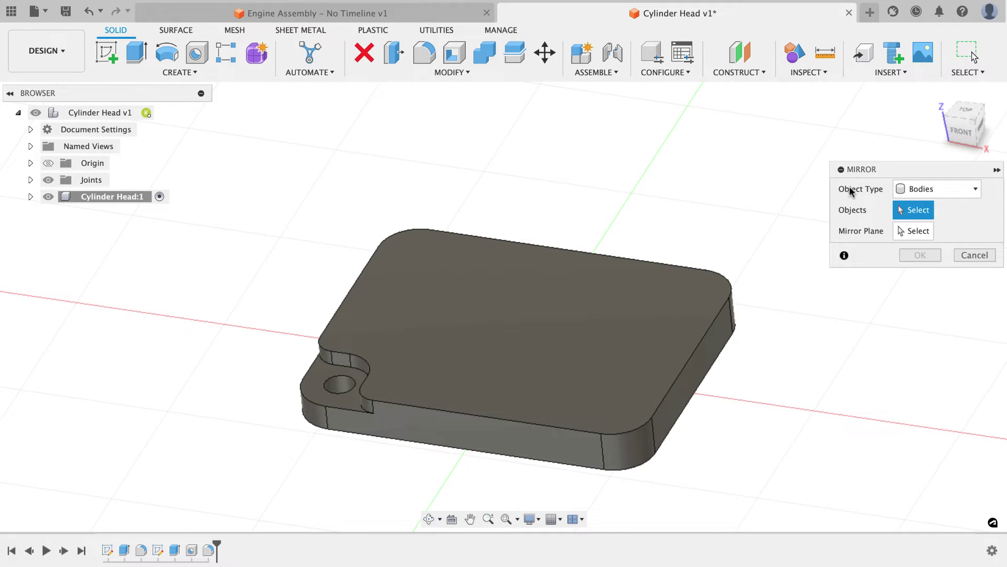
click(937, 189)
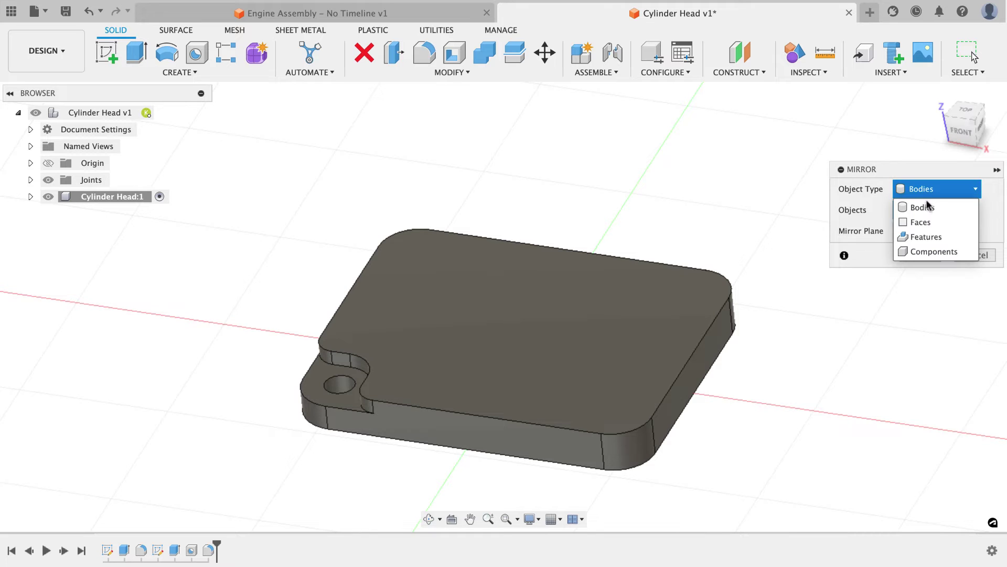
click(925, 237)
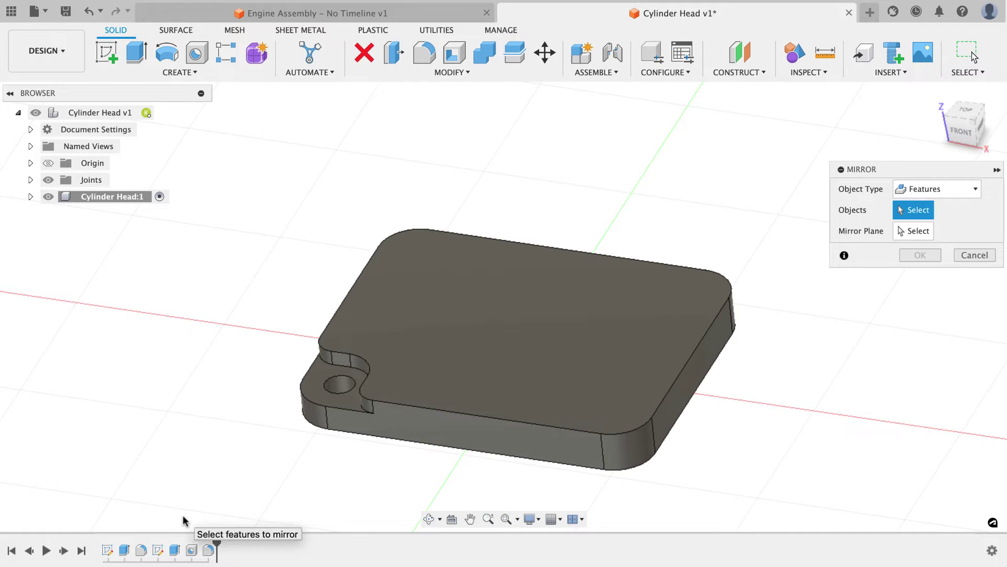
click(174, 550)
shift+click(191, 549)
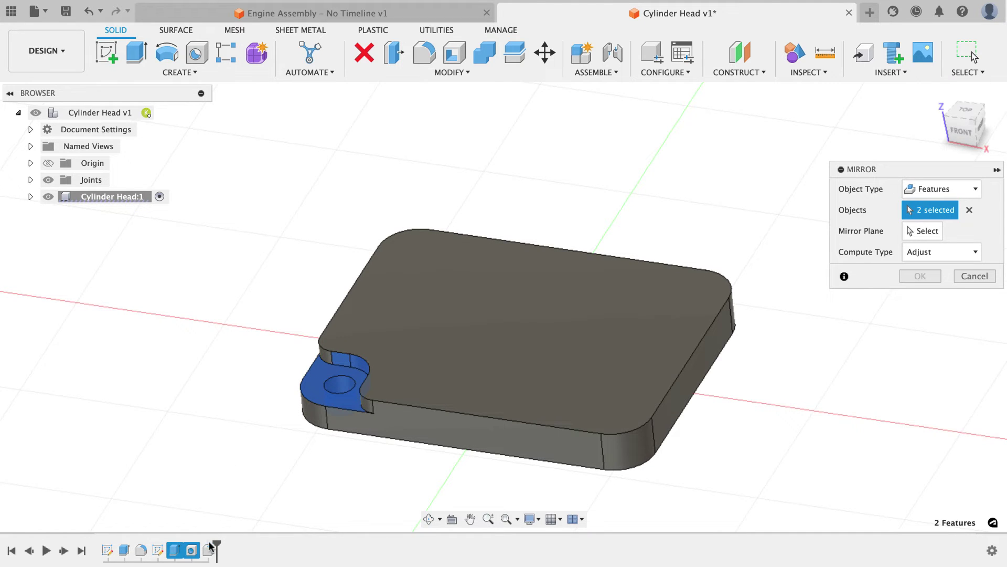
shift+click(208, 550)
click(912, 233)
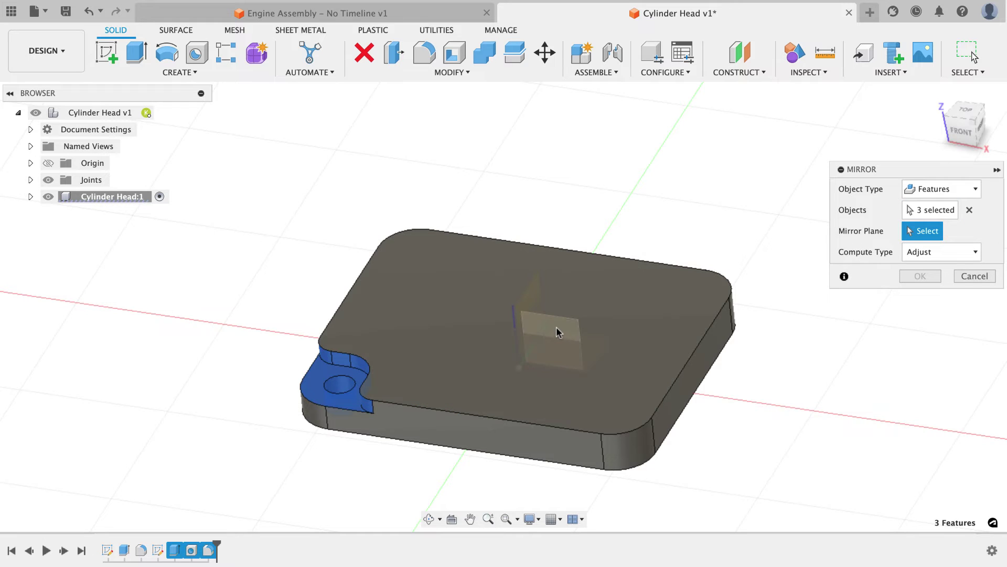
click(556, 329)
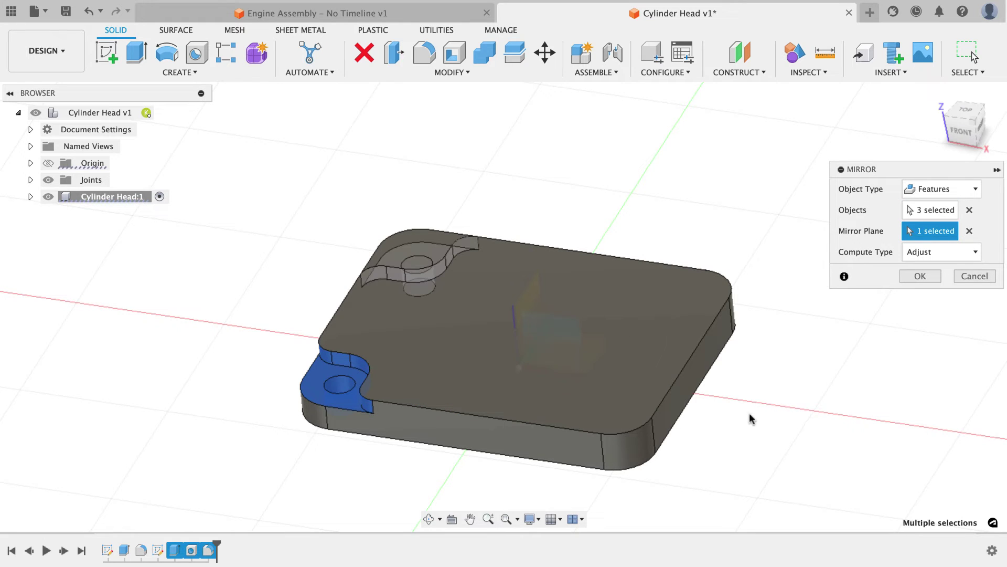
click(919, 276)
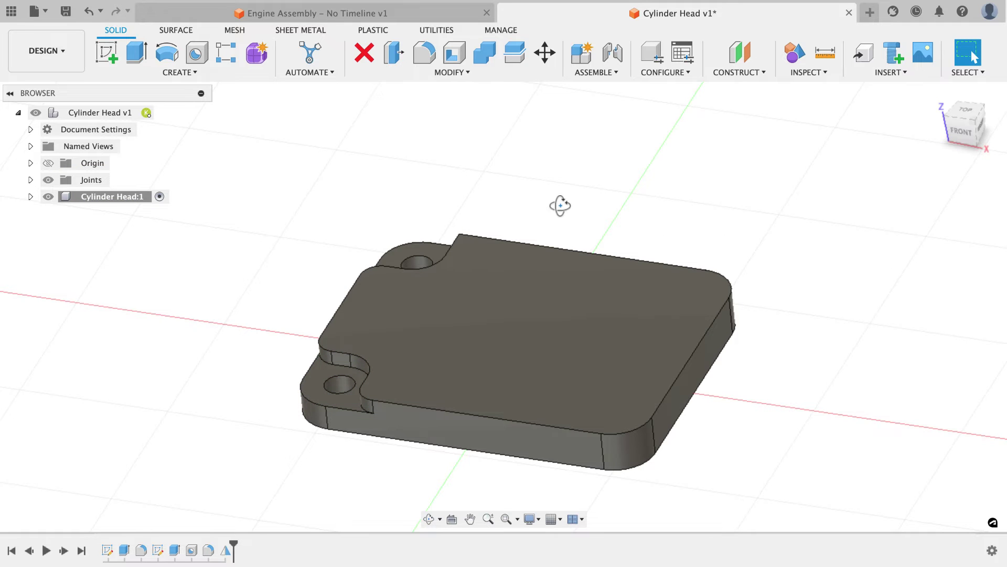
- Edit the corner mirror feature and set its compute type to Optimized
shift+middle_drag(559, 204, 591, 281)
scroll(388, 223, up, 3)
scroll(436, 207, down, 5)
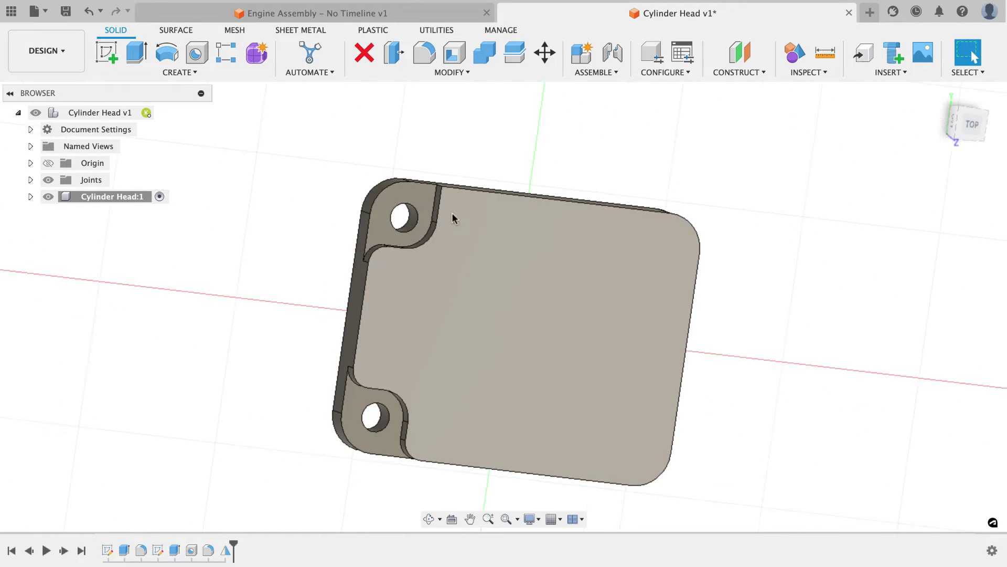
shift+middle_drag(450, 218, 842, 212)
scroll(839, 211, up, 2)
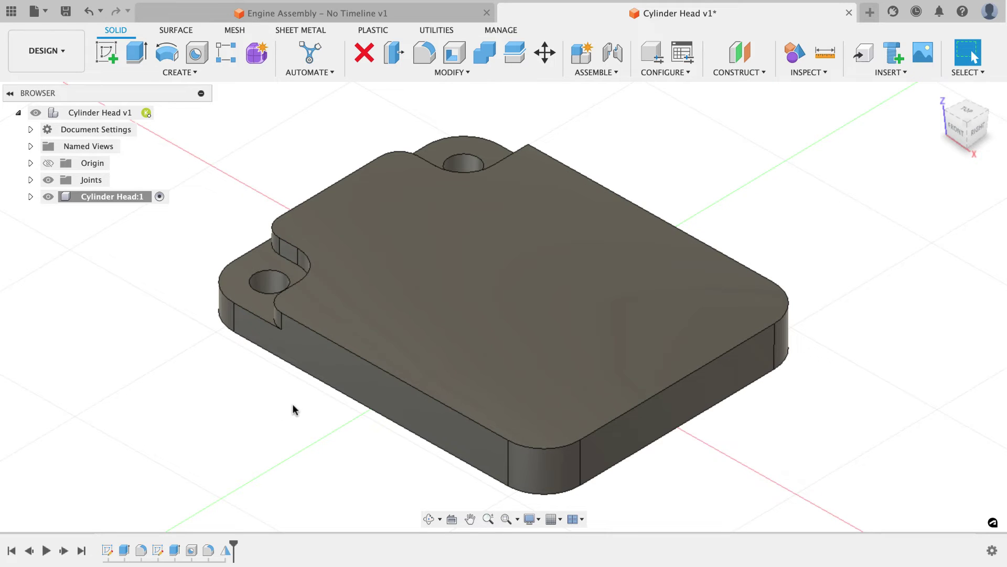
right_click(225, 550)
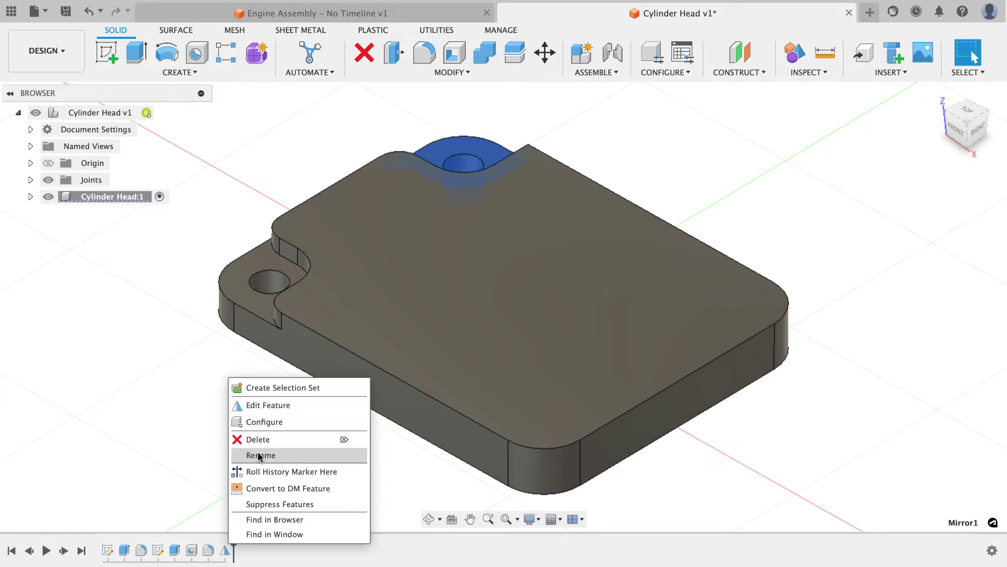
click(283, 405)
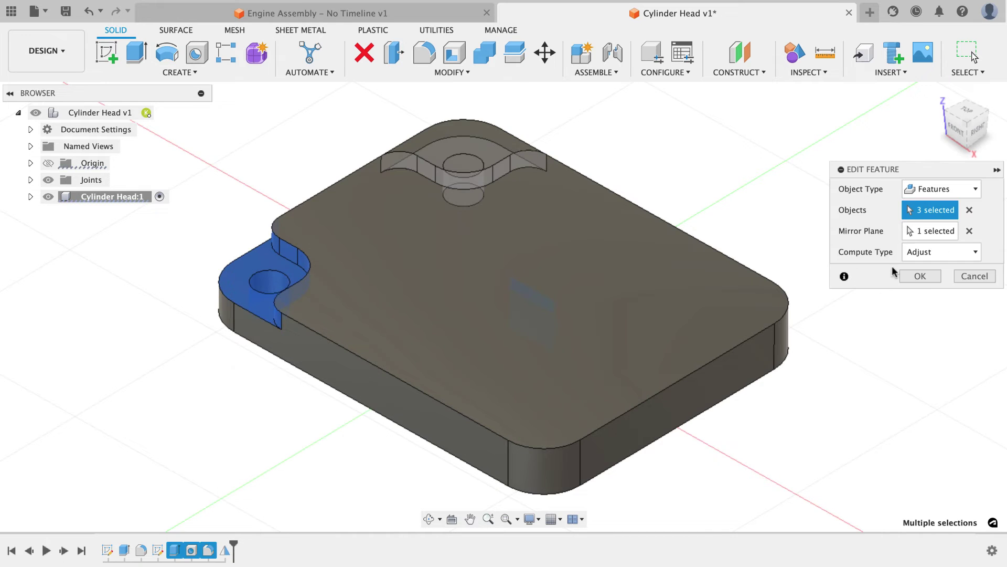
click(915, 252)
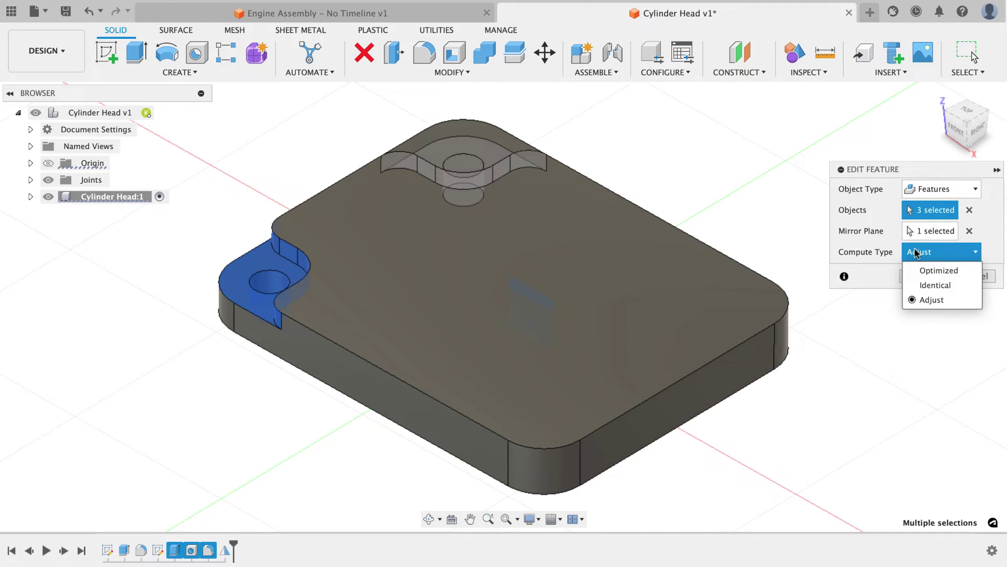
click(932, 269)
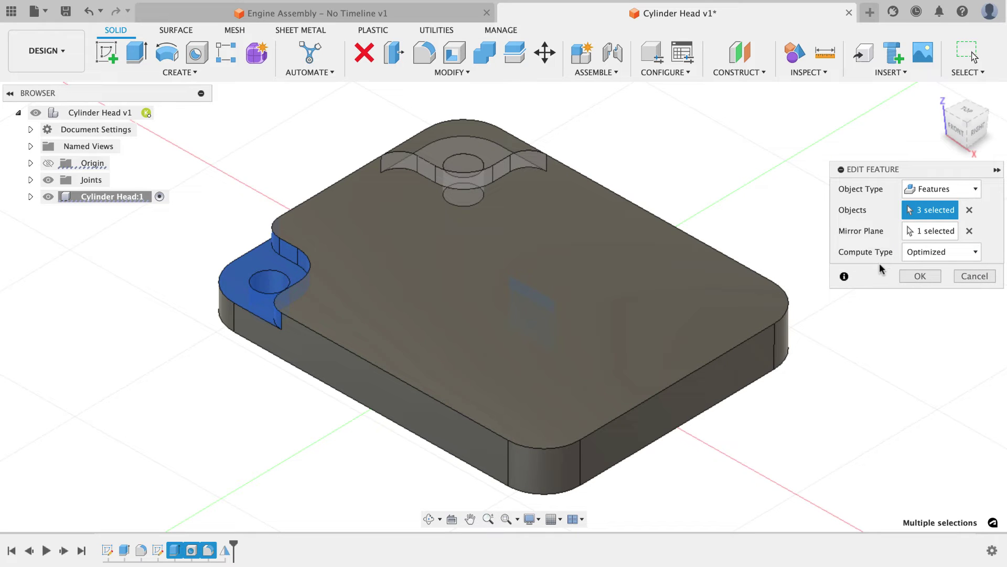
click(910, 253)
click(902, 252)
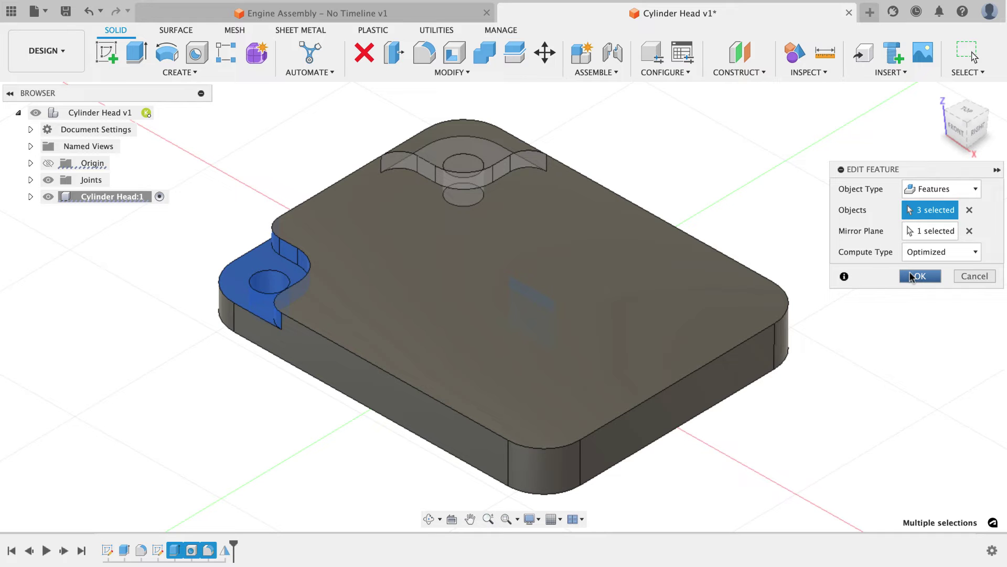
click(911, 277)
- Start a new sketch on the plate's bottom face
shift+middle_drag(504, 286, 531, 291)
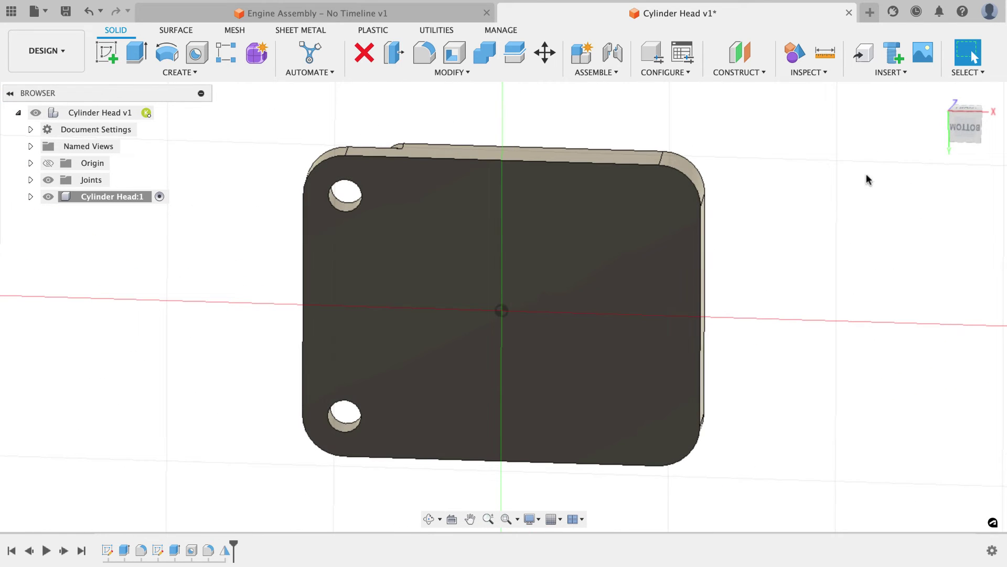
click(965, 127)
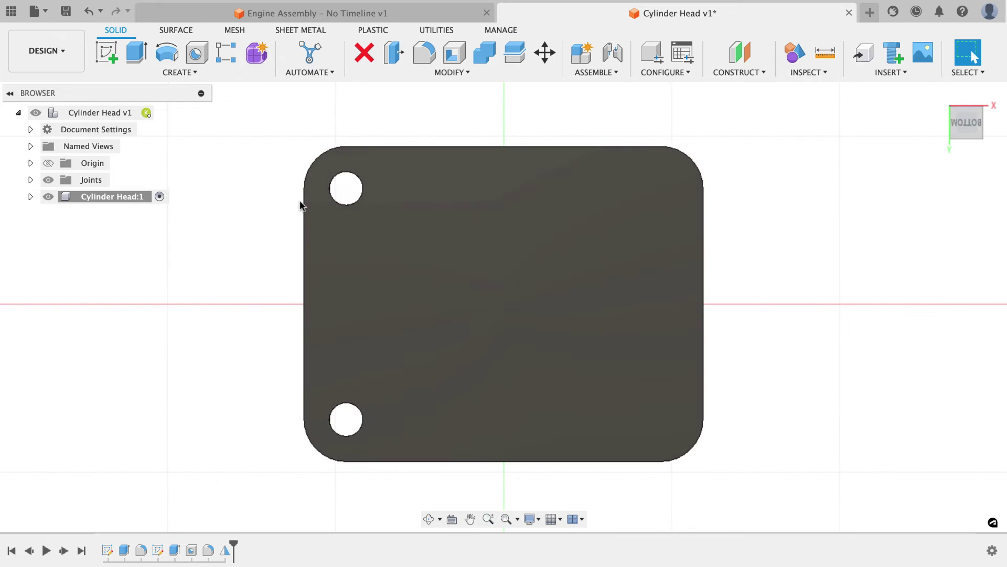
shift+middle_drag(264, 201, 240, 218)
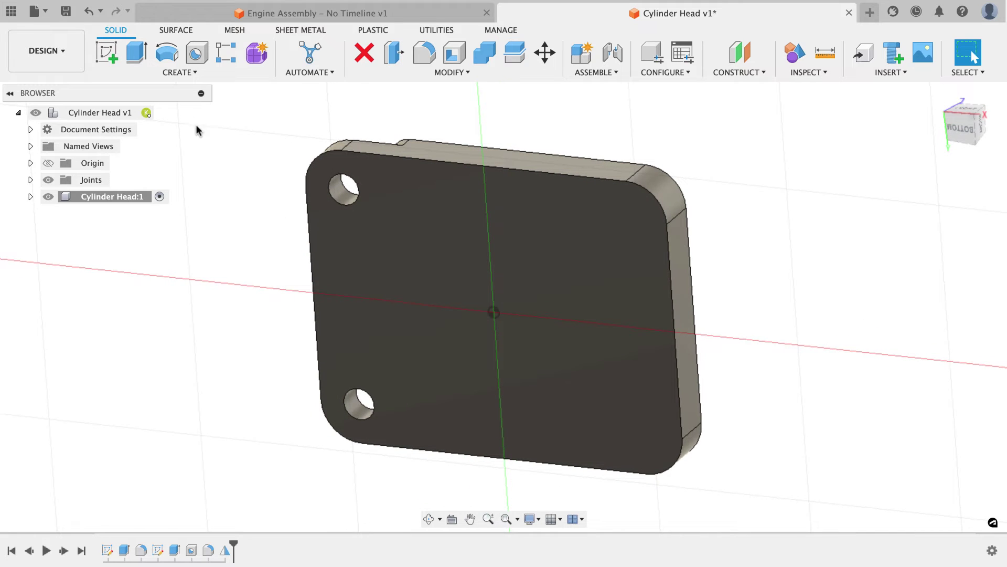
click(107, 53)
click(334, 278)
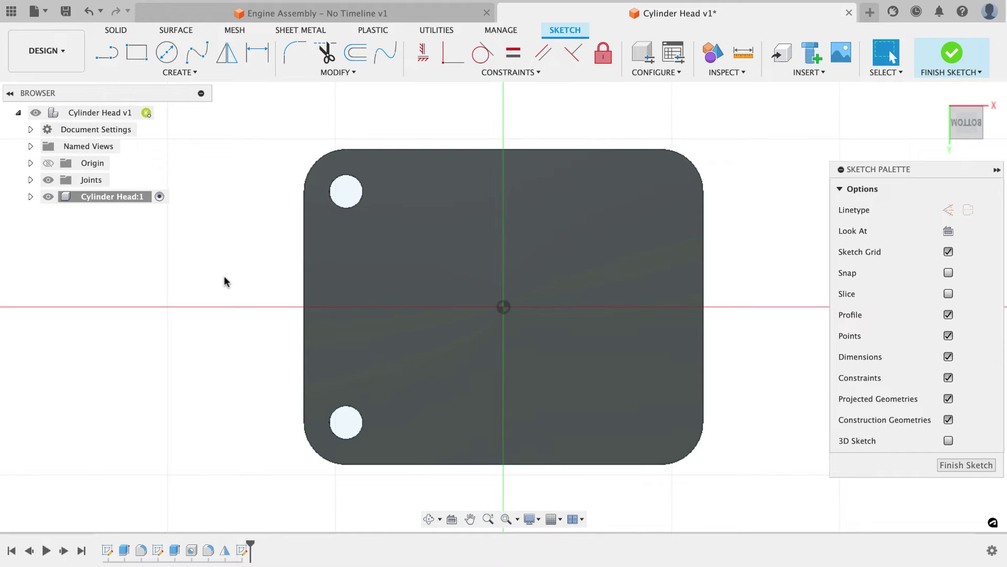
- Place a sketch point on the bottom face between the two corner holes, slightly off the horizontal axis
click(194, 74)
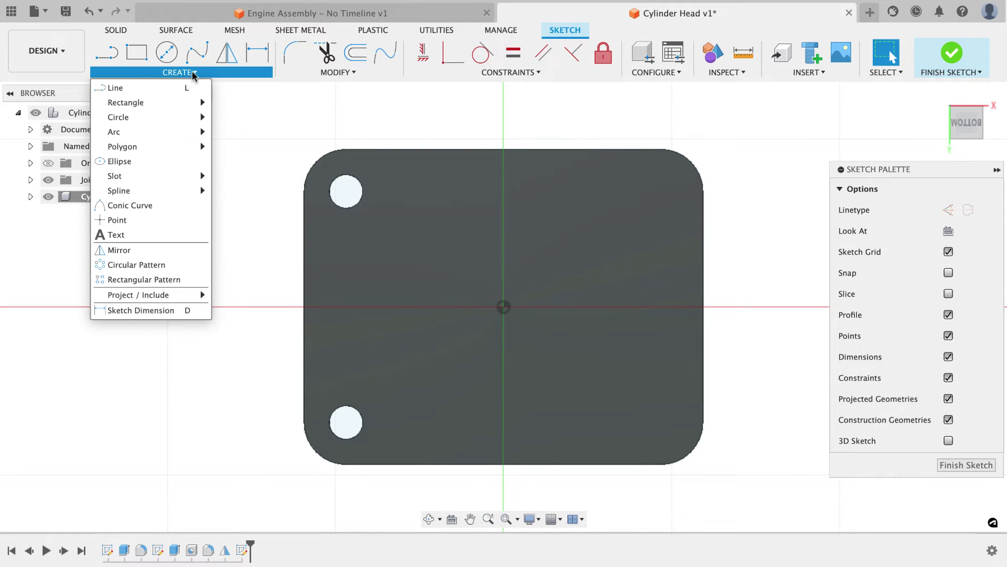
click(162, 215)
click(363, 294)
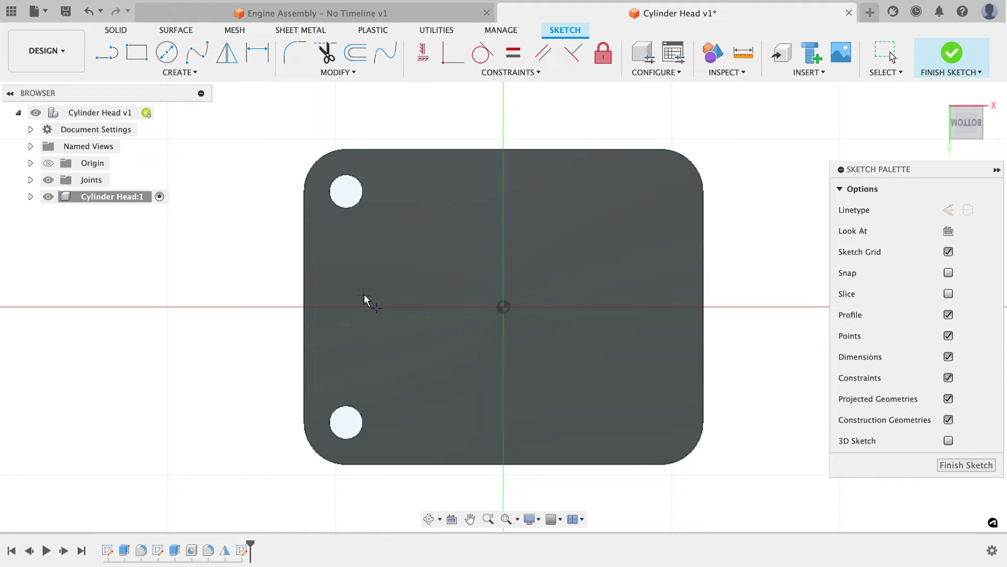
key(Escape)
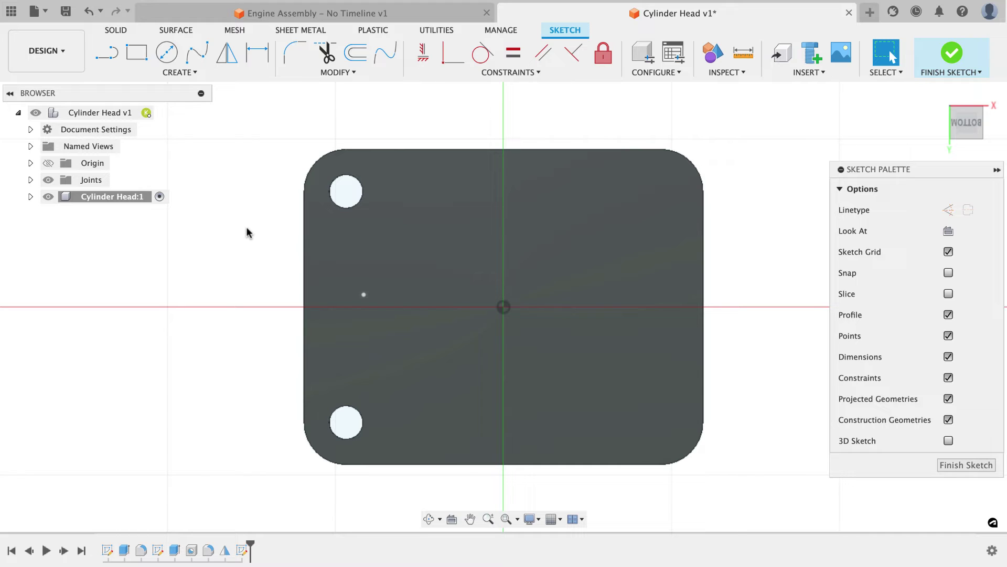
- Constrain the sketch point horizontally to the origin and move it along the axis to test the constraint
click(423, 53)
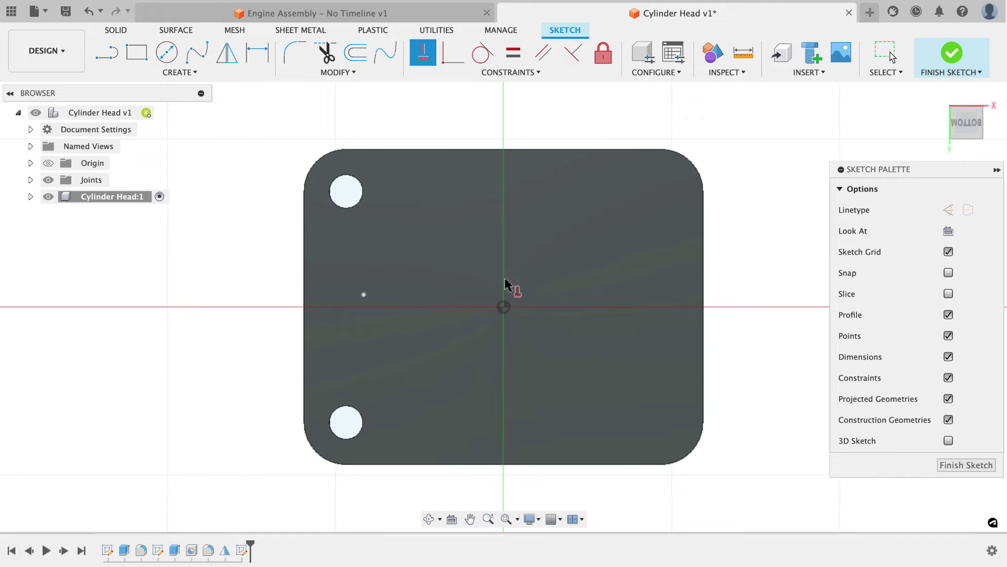
click(503, 307)
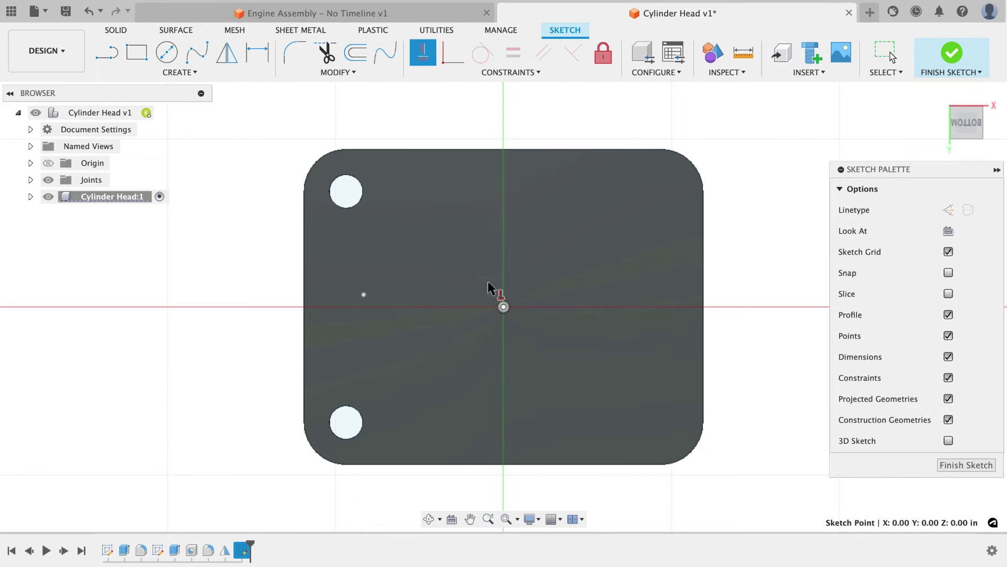
click(364, 294)
key(Escape)
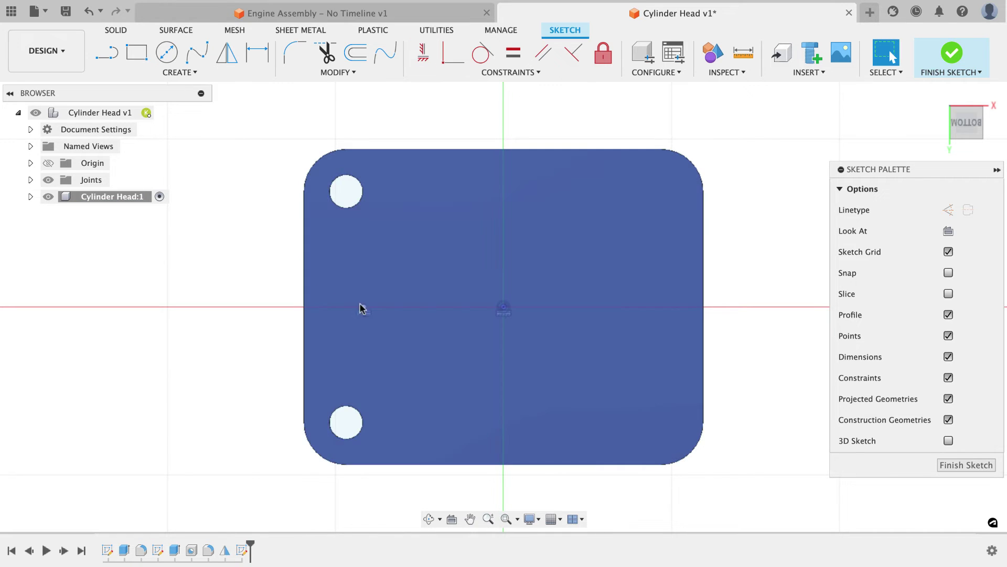
mouse_move(367, 308)
mouse_down()
mouse_move(348, 308)
mouse_move(458, 309)
mouse_up()
mouse_move(389, 245)
mouse_down()
mouse_move(382, 310)
mouse_move(382, 258)
mouse_move(351, 382)
mouse_move(351, 355)
mouse_up()
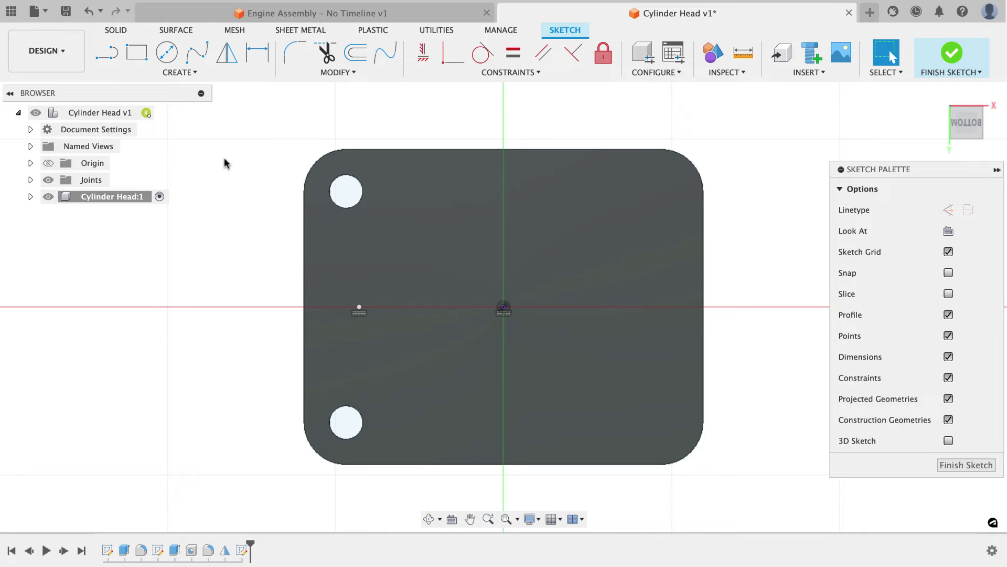
- Dimension the sketch point 0.1875 in from the plate edge beside the two corner holes and finish the sketch
click(257, 52)
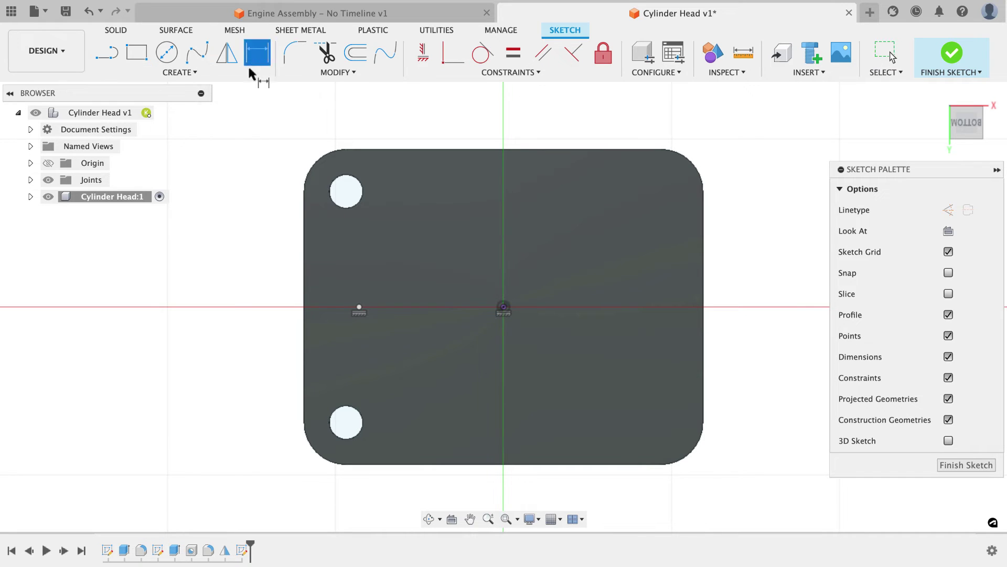
click(304, 284)
click(359, 307)
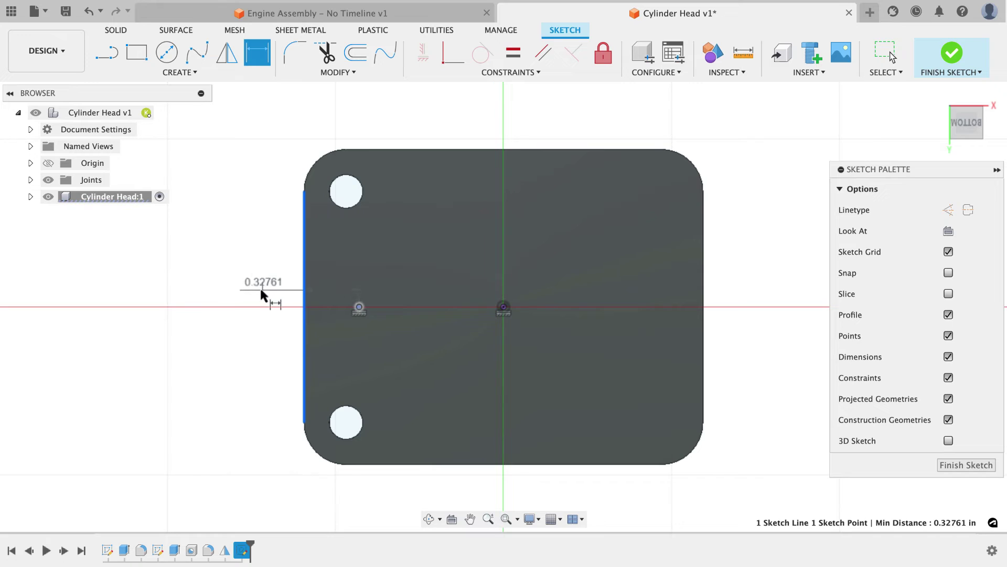
click(261, 290)
key(BackSpace)
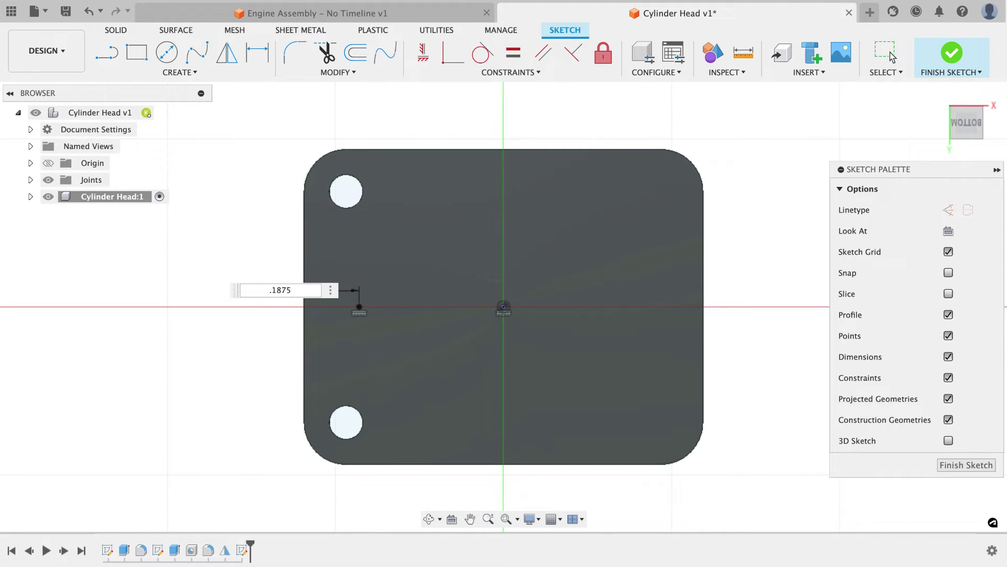
key(Return)
click(967, 465)
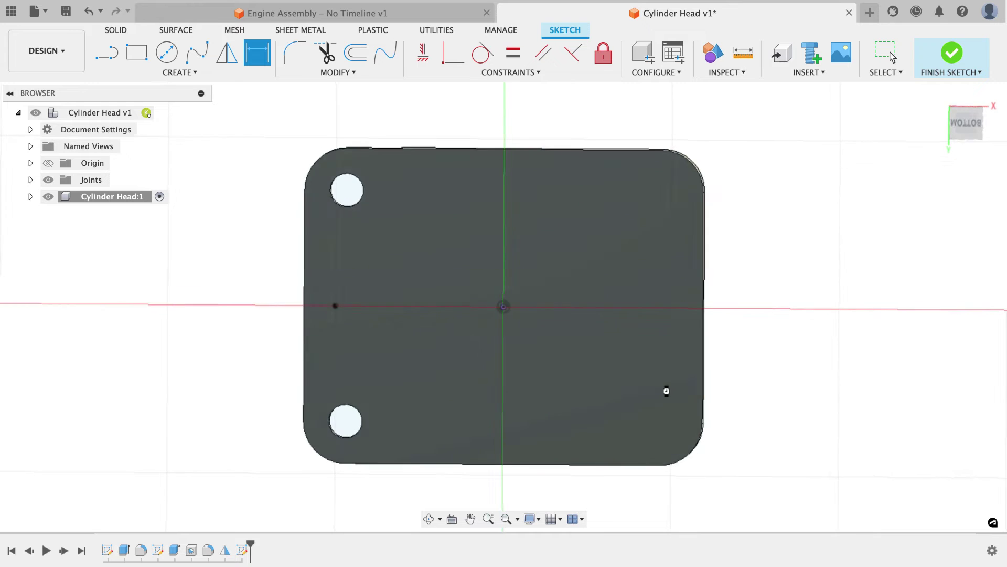
- Create a simple hole at the bottom-face sketch point, 0.125 in deep and 0.125 in in diameter with a 118° drill point
mouse_move(483, 326)
shift+middle_down()
mouse_move(427, 337)
mouse_move(264, 255)
shift+middle_up()
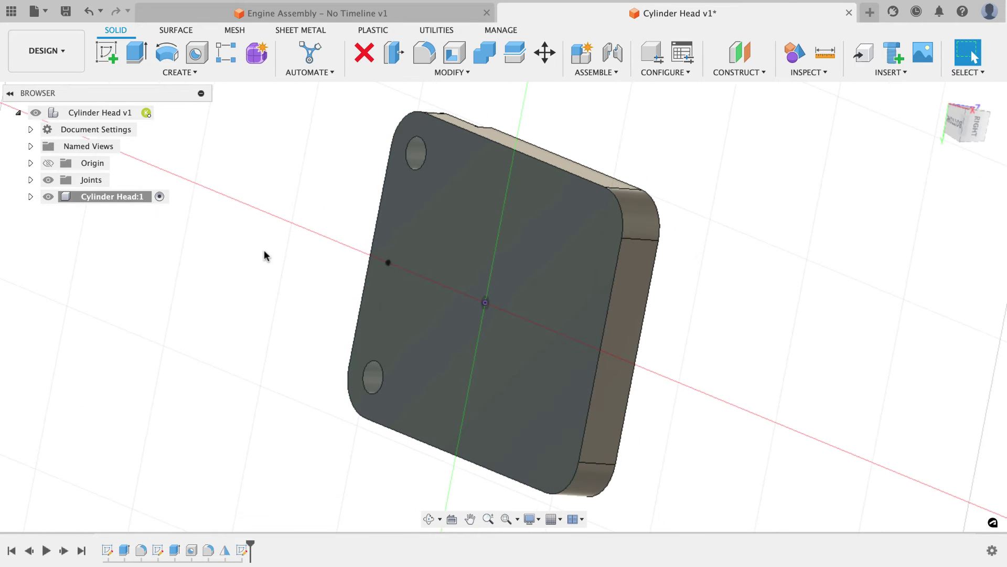
click(196, 52)
scroll(413, 300, up, 3)
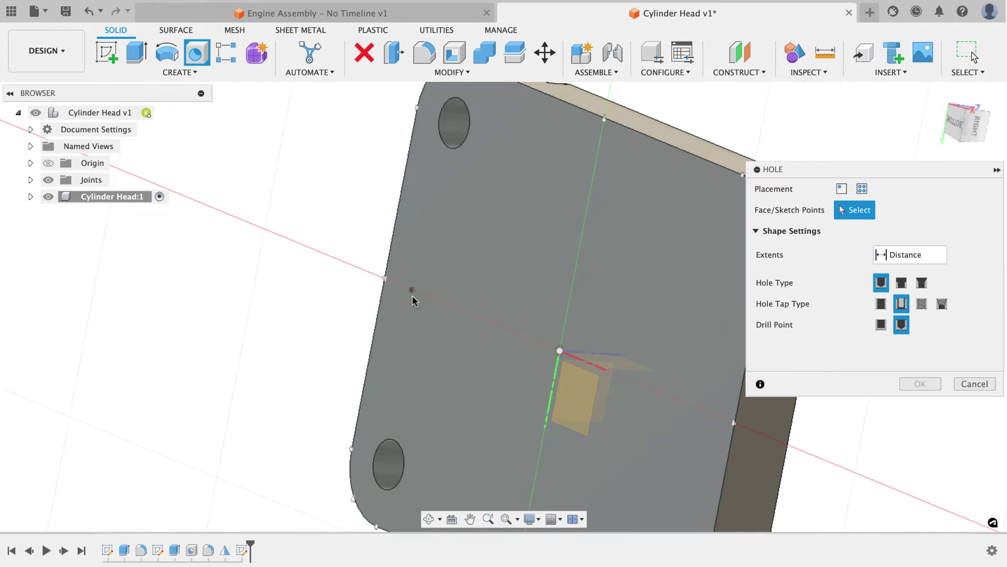
click(412, 290)
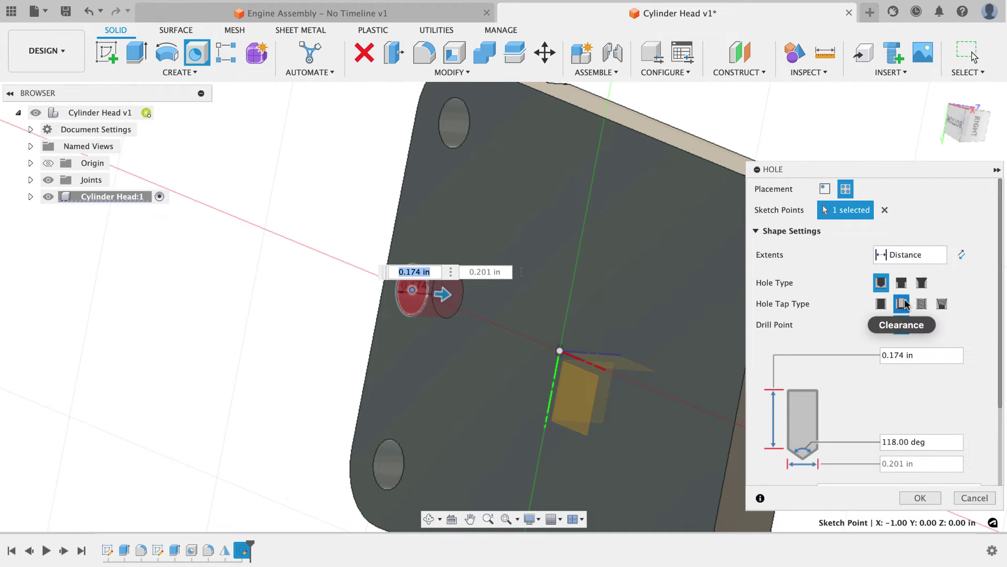
click(882, 303)
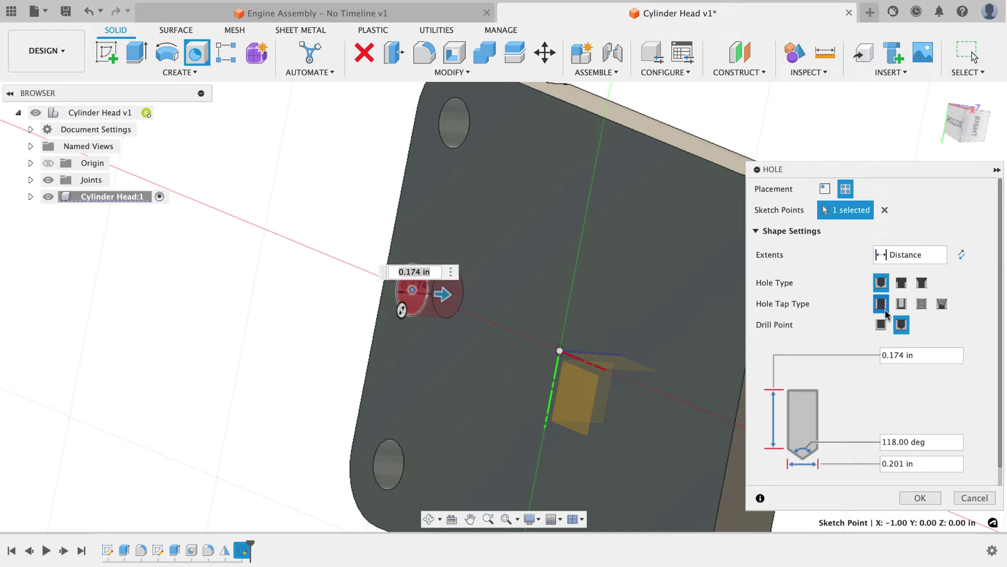
click(882, 354)
text(.125)
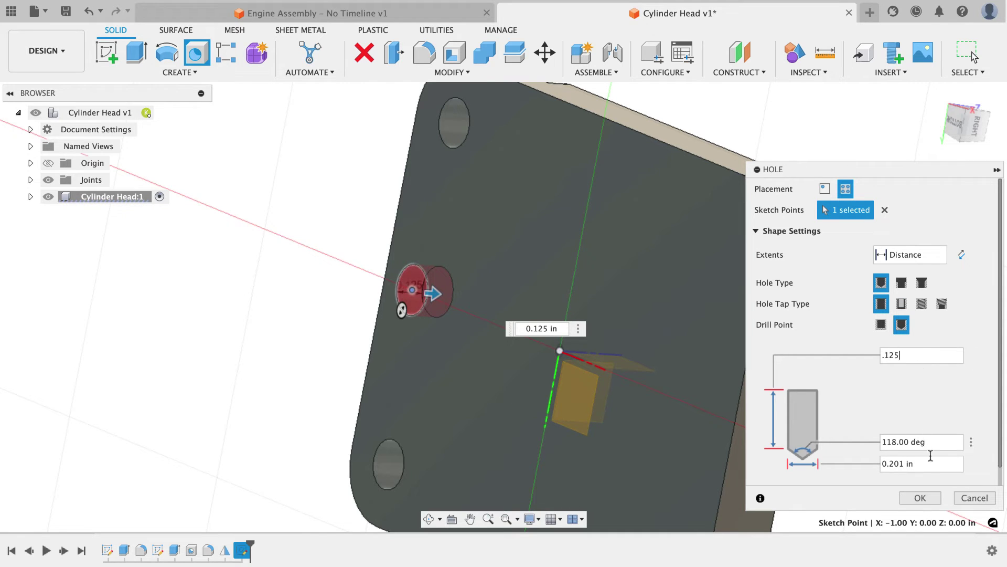
drag(930, 463, 866, 463)
text(.125)
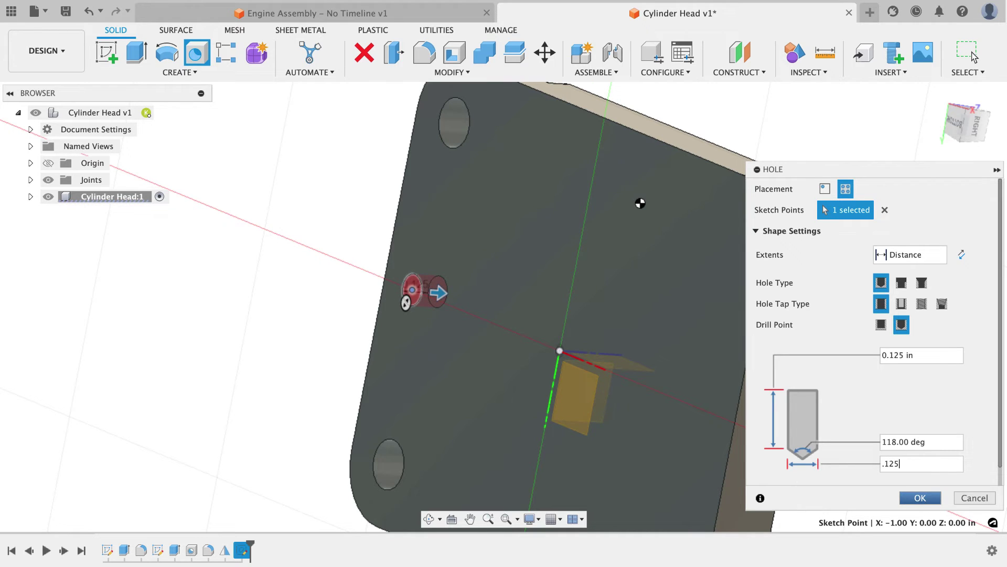
key(Return)
- Pin the Mirror command to the toolbar for quick access
shift+middle_drag(882, 457, 608, 390)
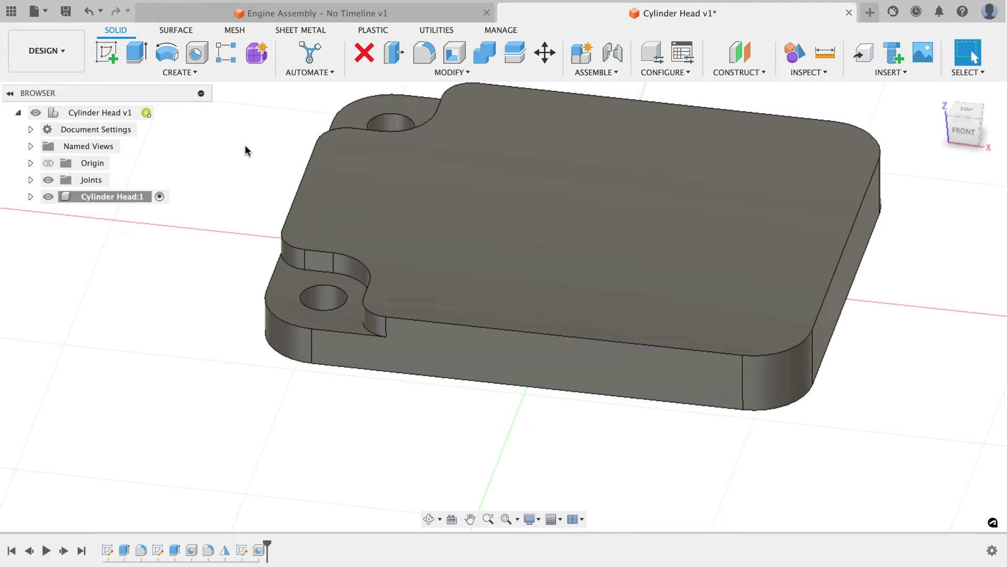
click(190, 73)
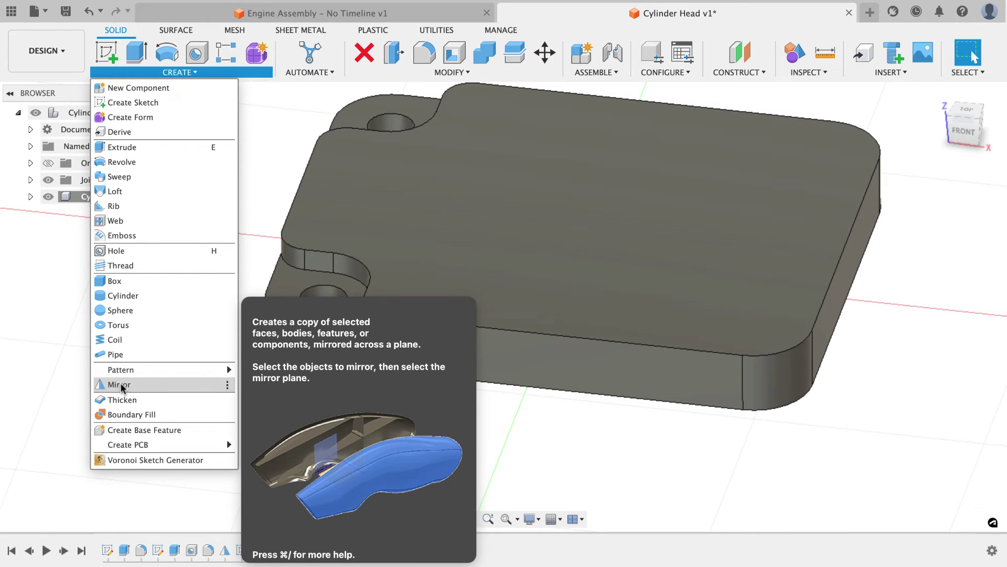
click(228, 385)
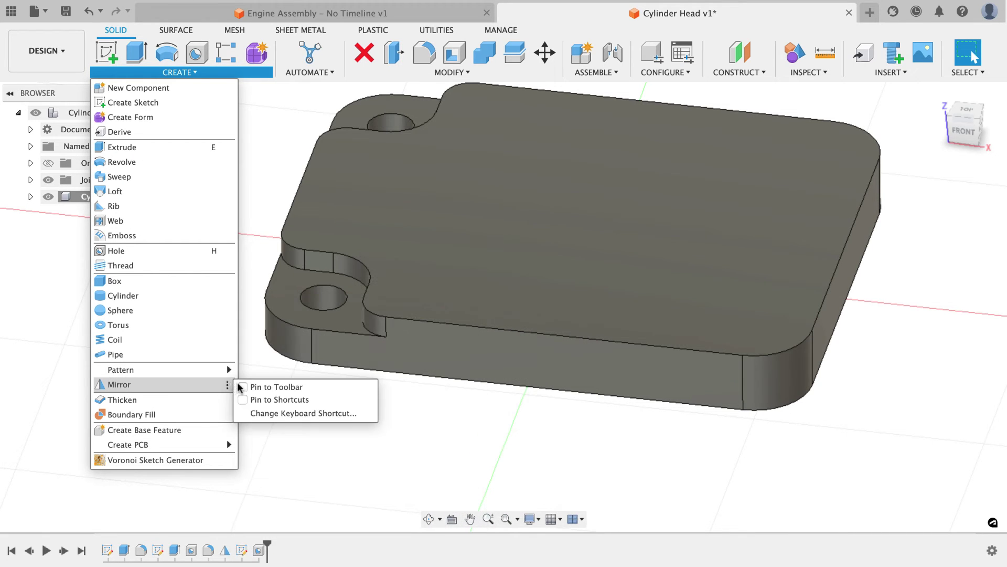
click(243, 386)
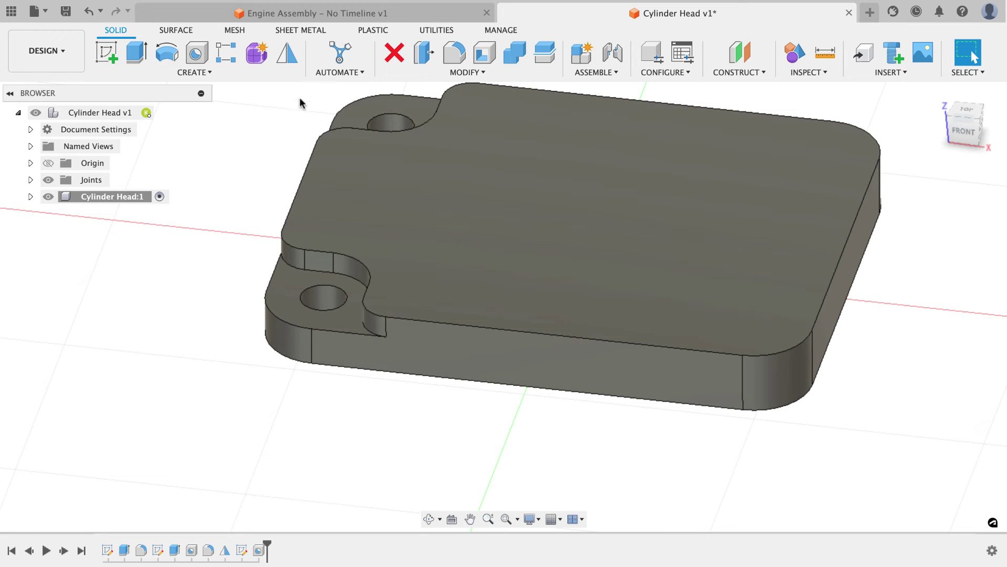
- Mirror the corner cut, its hole and fillet, the first mirror and the small bottom hole across the YZ mid-plane
click(286, 54)
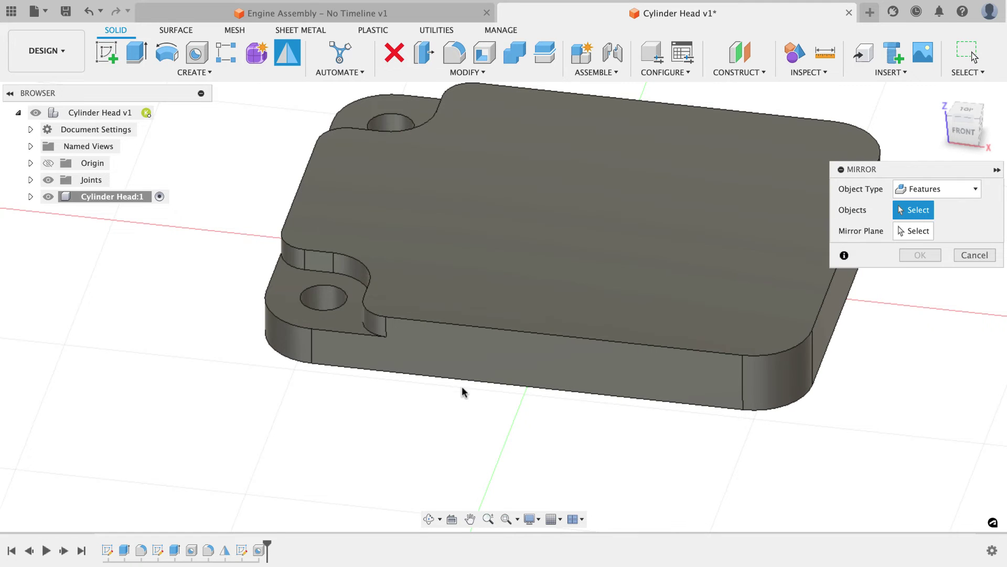
click(175, 549)
click(191, 549)
click(208, 549)
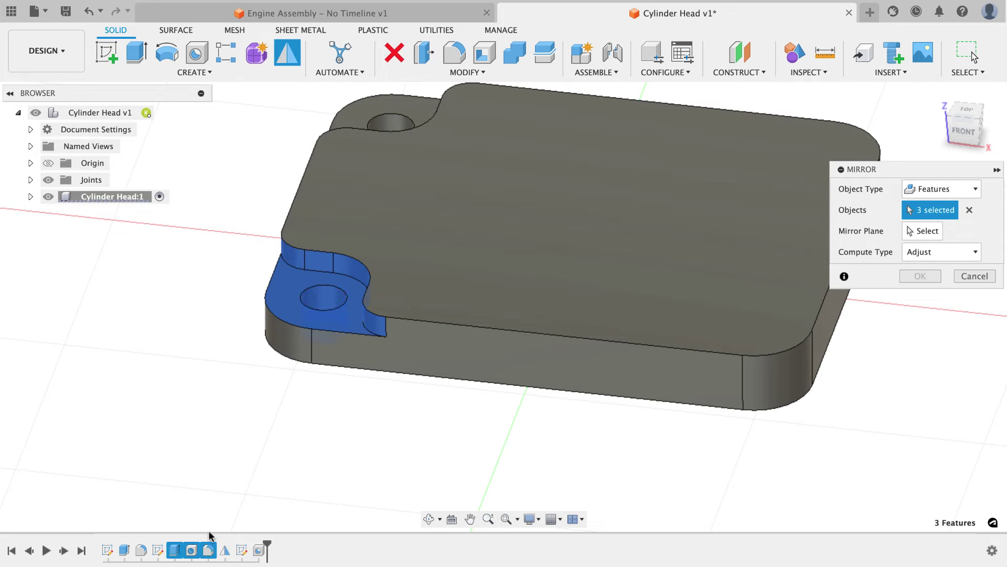
click(224, 549)
click(259, 550)
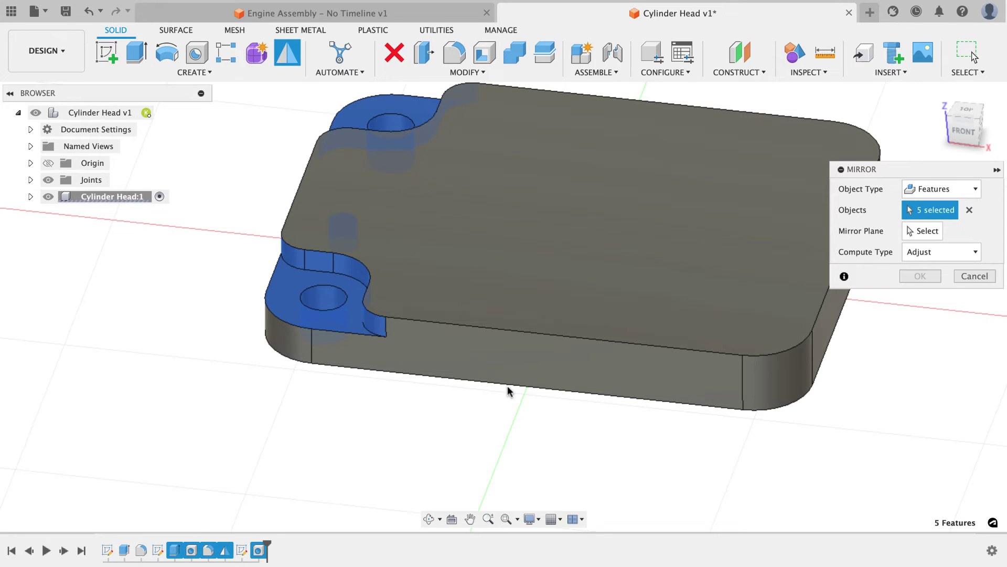
click(939, 237)
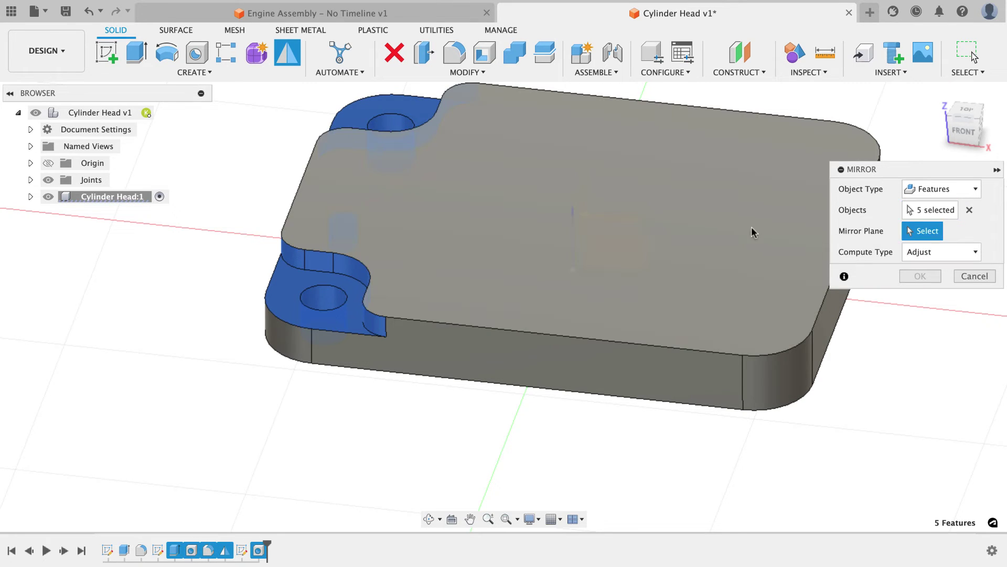
shift+middle_drag(752, 232, 703, 205)
shift+middle_drag(607, 193, 660, 216)
click(591, 191)
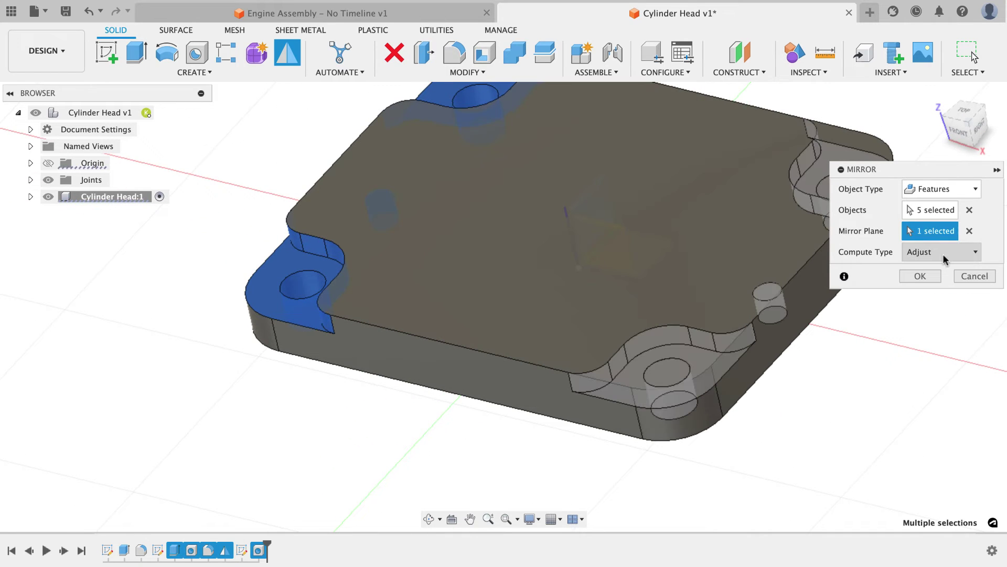
click(919, 277)
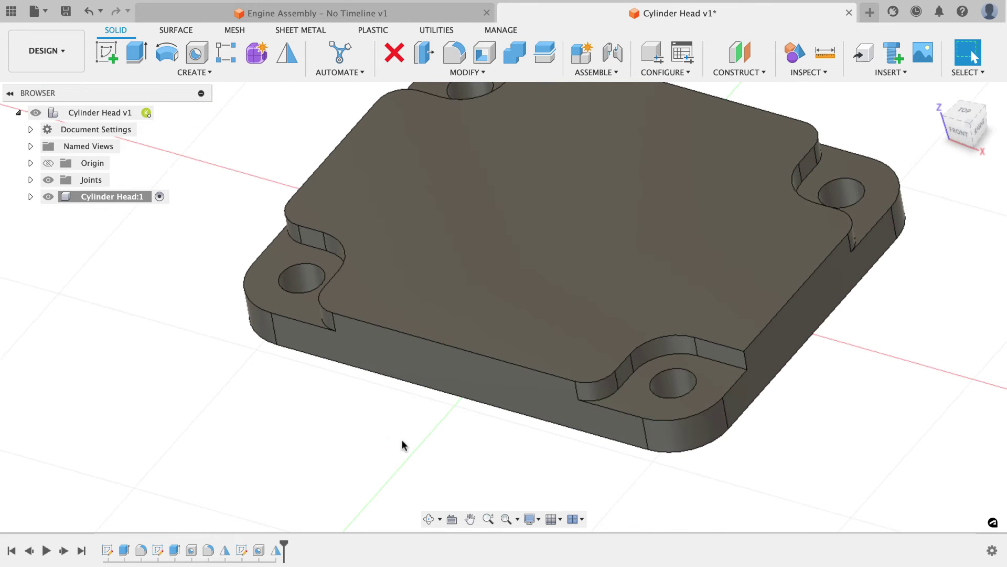
- Edit the second mirror feature across the plate and set its compute type to Optimized
right_click(276, 549)
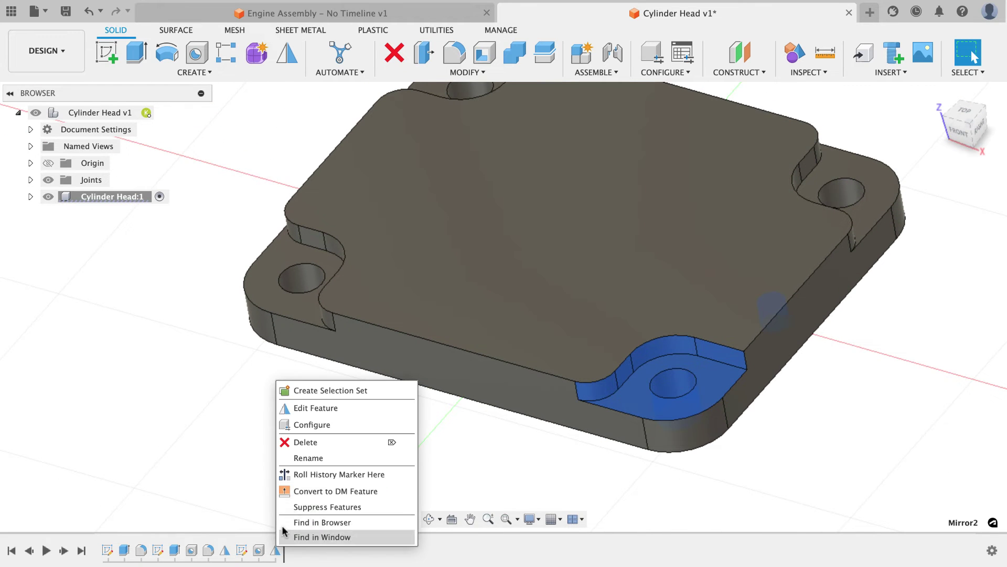
click(316, 409)
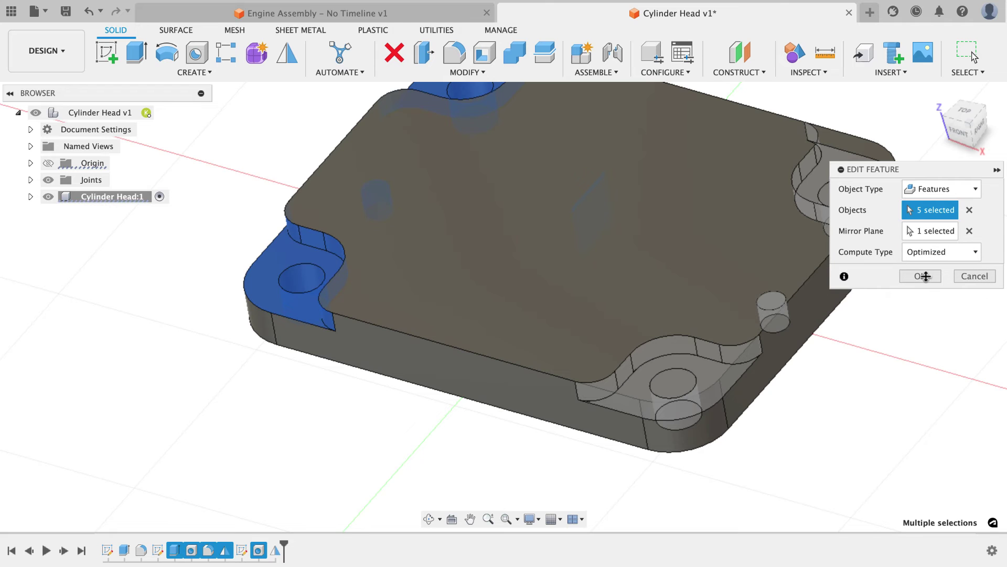
click(919, 277)
- Start a new sketch on the front XZ origin plane through the plate's middle and enable Slice
shift+middle_drag(760, 317, 616, 337)
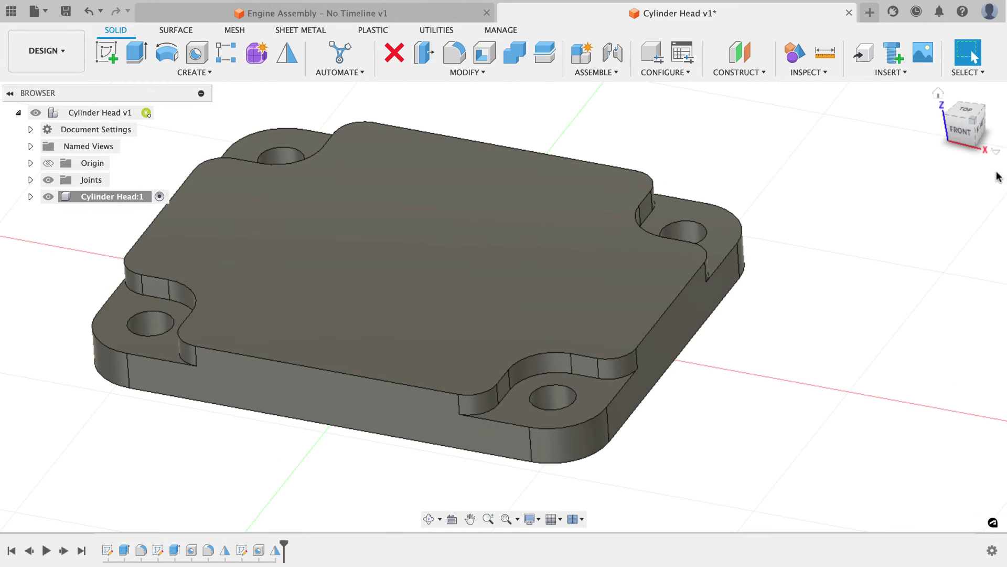
click(968, 129)
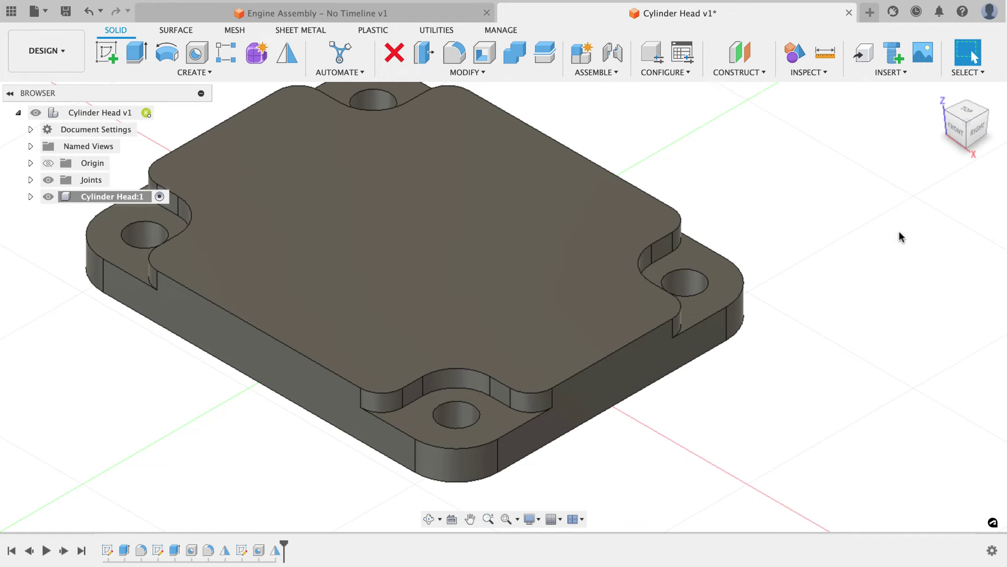
key(F6)
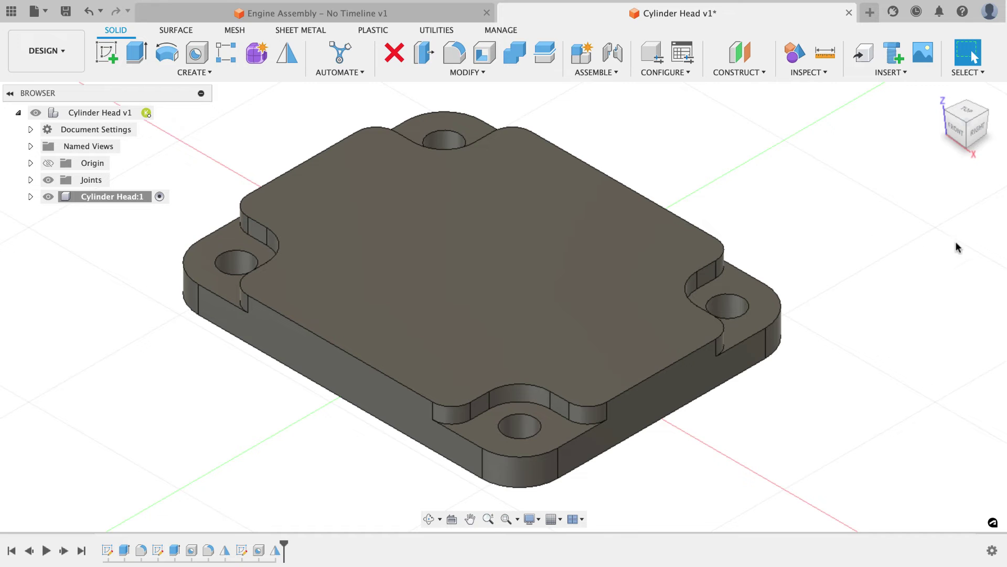
click(107, 52)
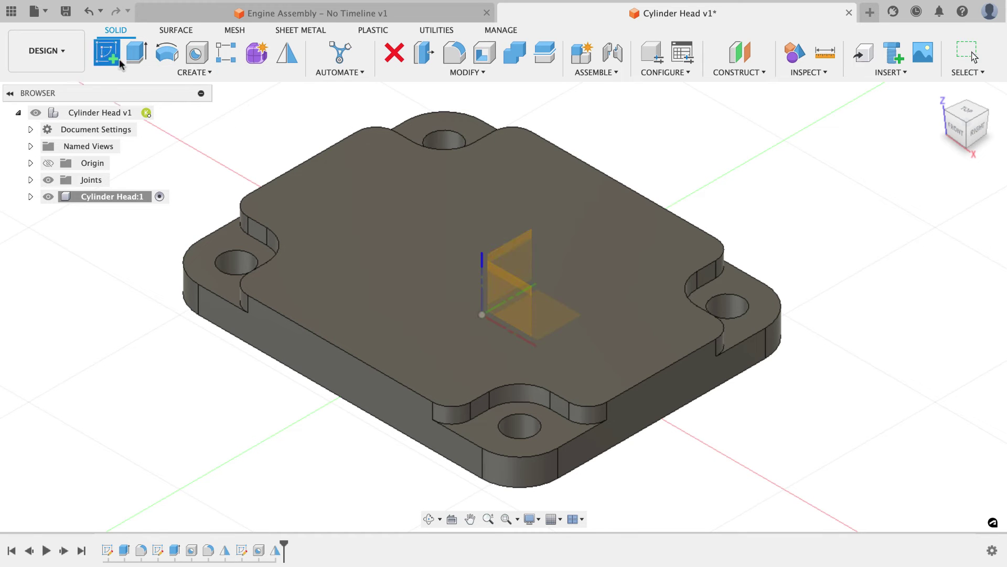
click(497, 276)
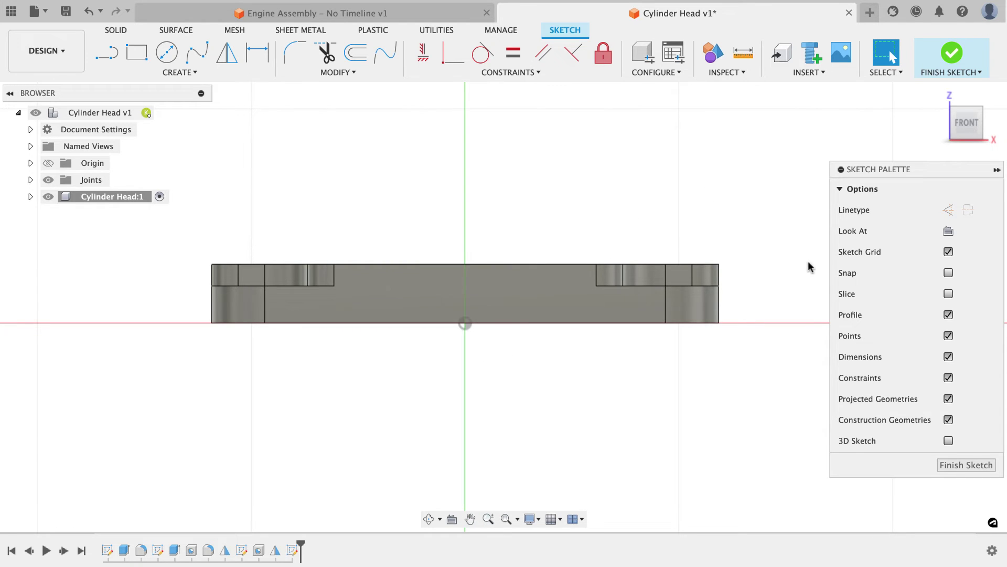
click(948, 294)
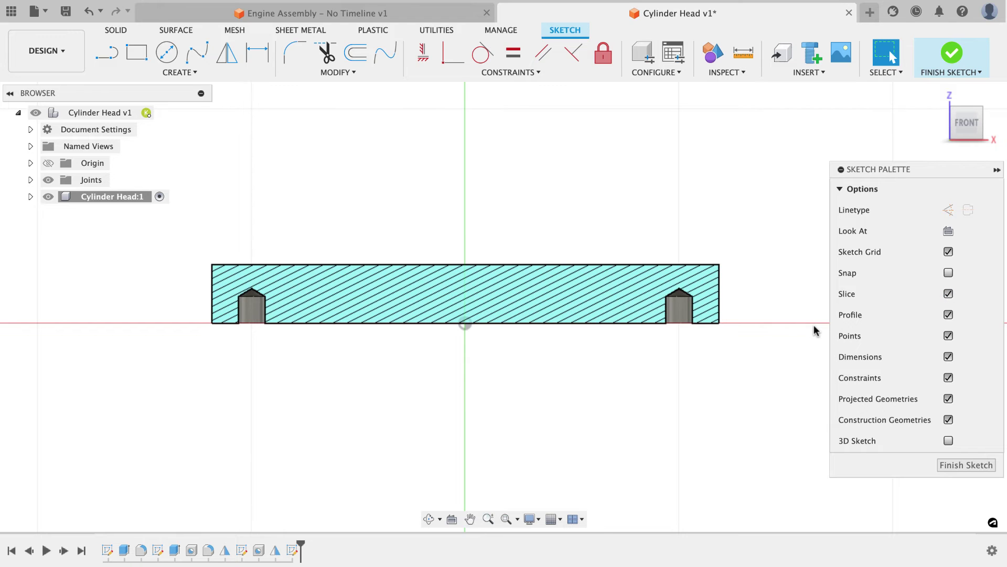
- Project the entire cylinder head body into the sketch using the body selection filter with projection link on, and hide the component's bodies
middle_drag(771, 330, 704, 329)
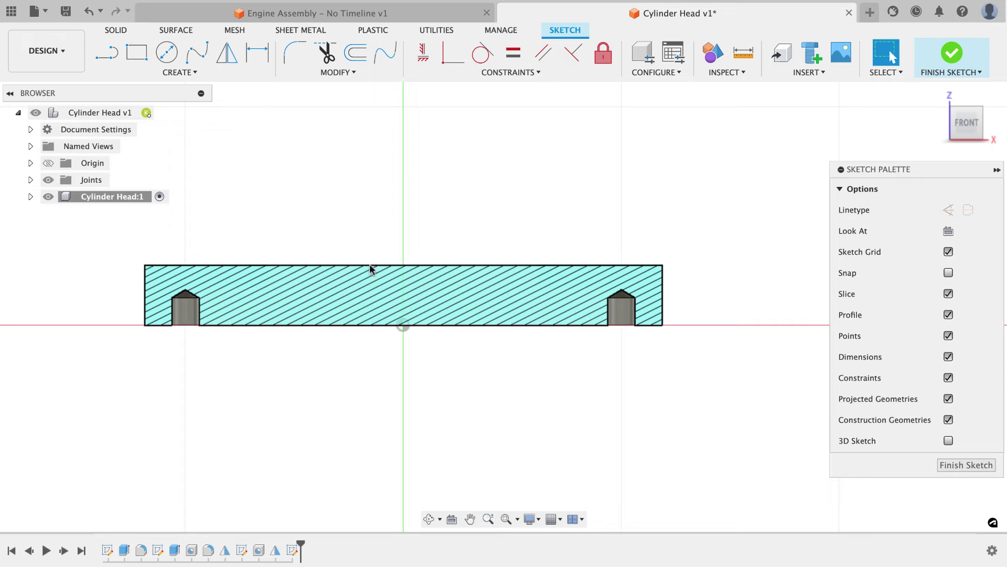
click(106, 52)
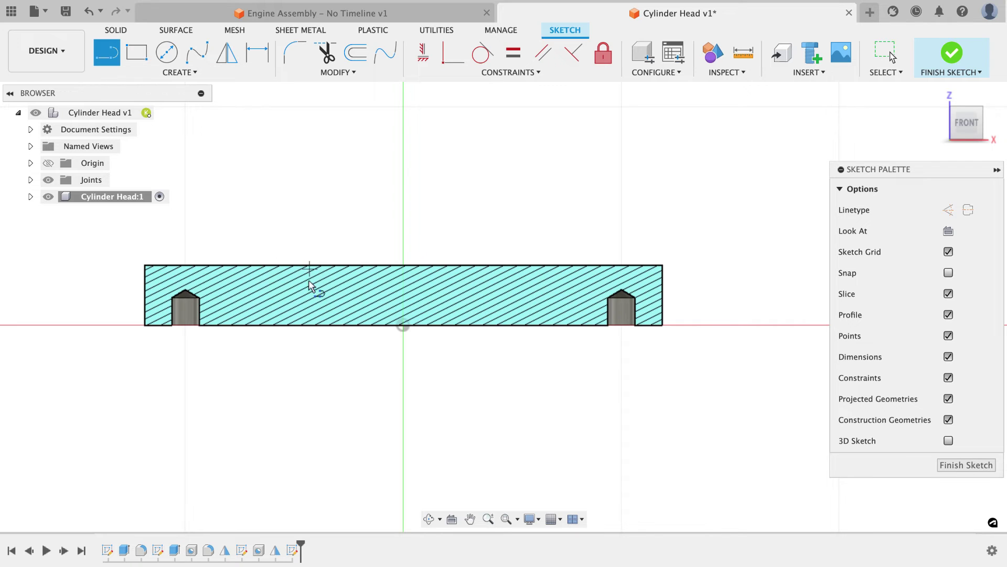
key(Escape)
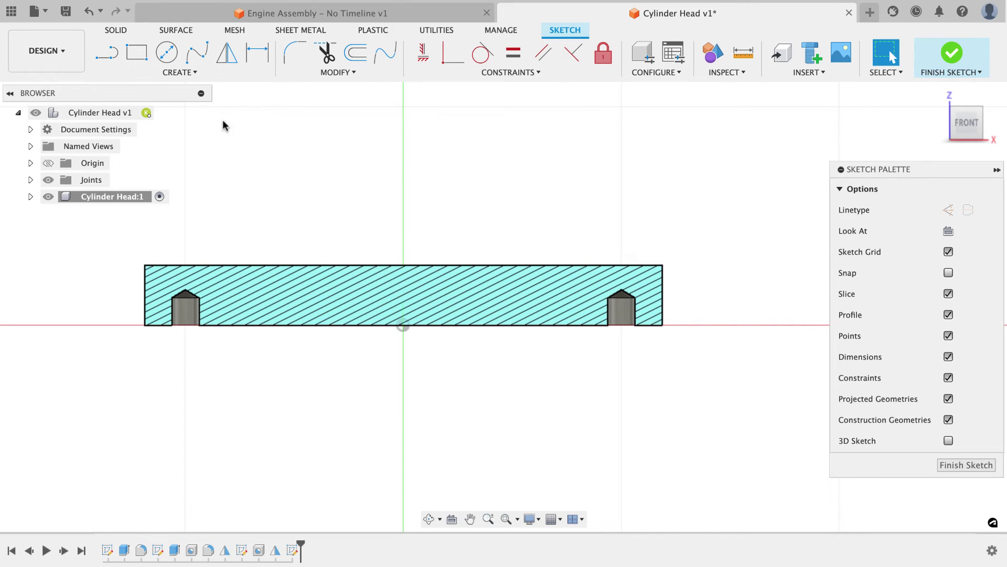
click(196, 70)
mouse_move(176, 292)
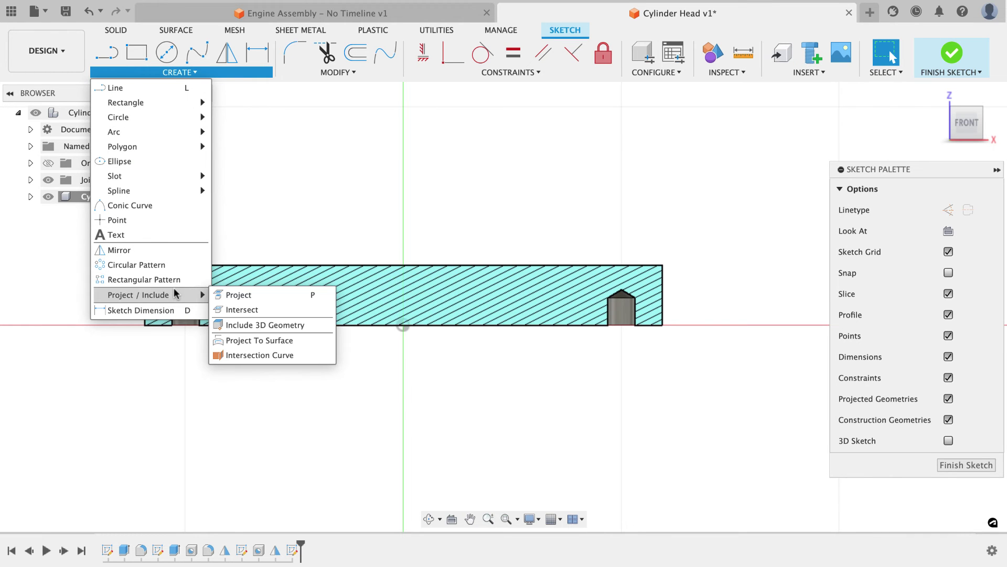
click(221, 294)
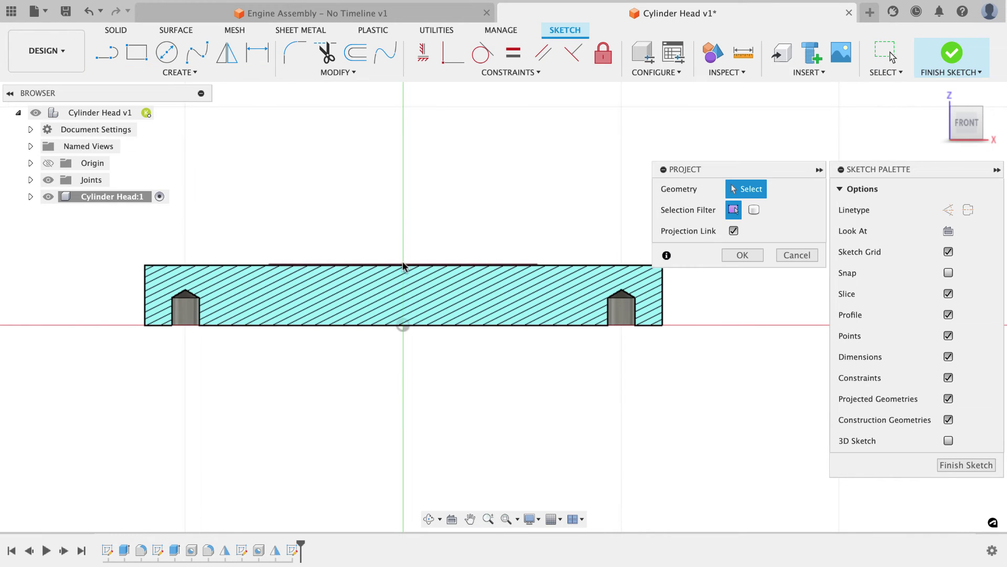
click(754, 210)
click(557, 288)
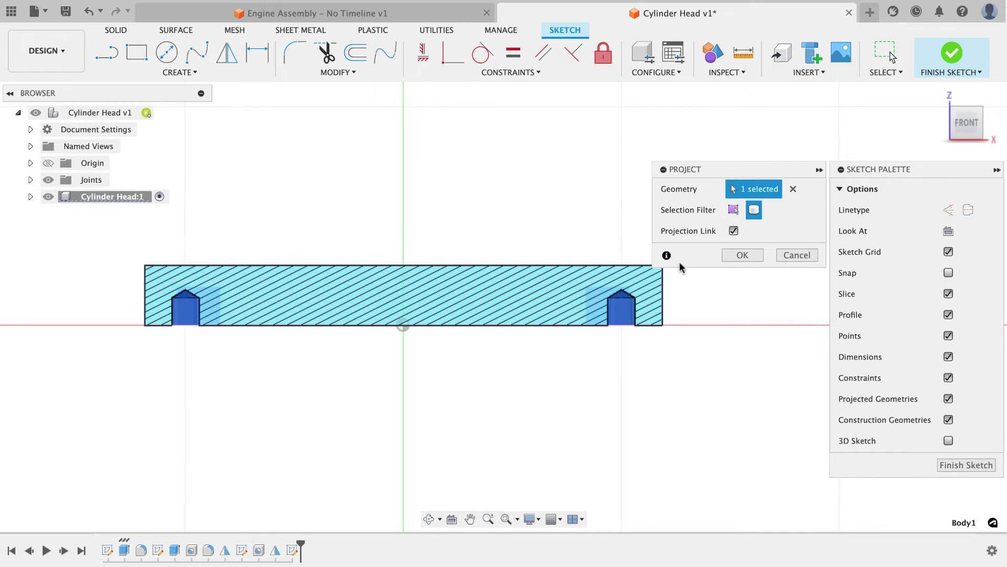
click(742, 255)
click(30, 197)
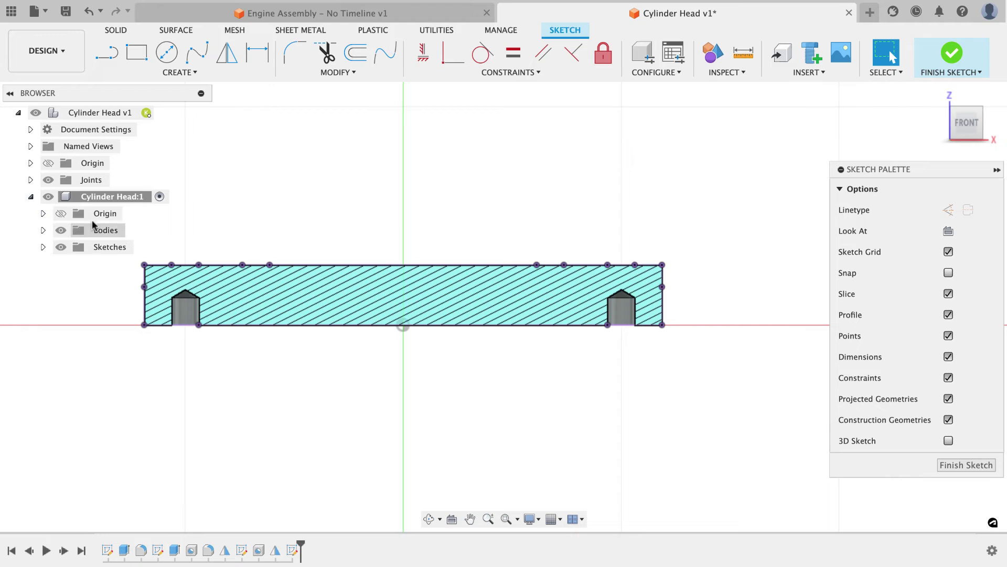
click(61, 231)
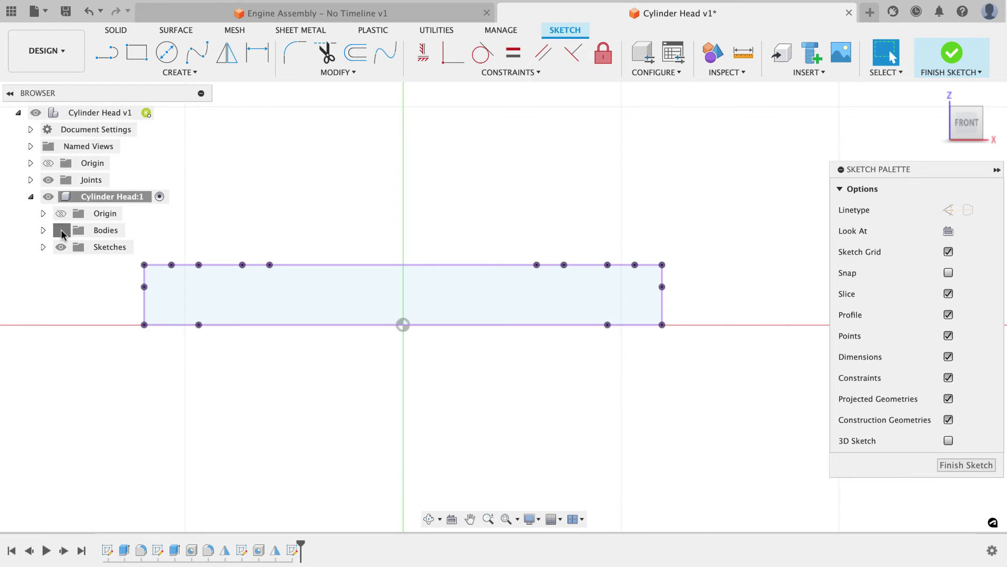